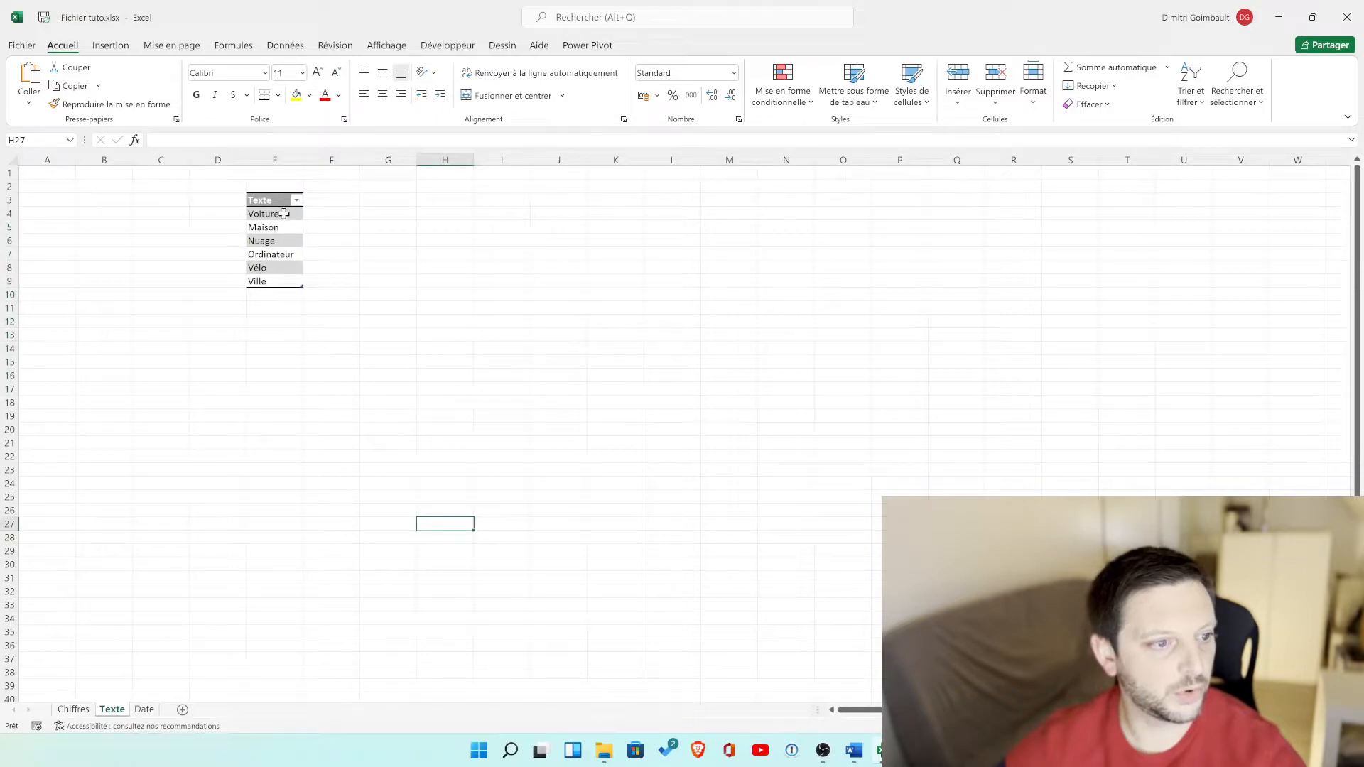
# Review the date column on the Date sheet and return to the Chiffres sheet.
pyautogui.click(145, 710)
pyautogui.moveTo(229, 214); pyautogui.dragTo(235, 284)
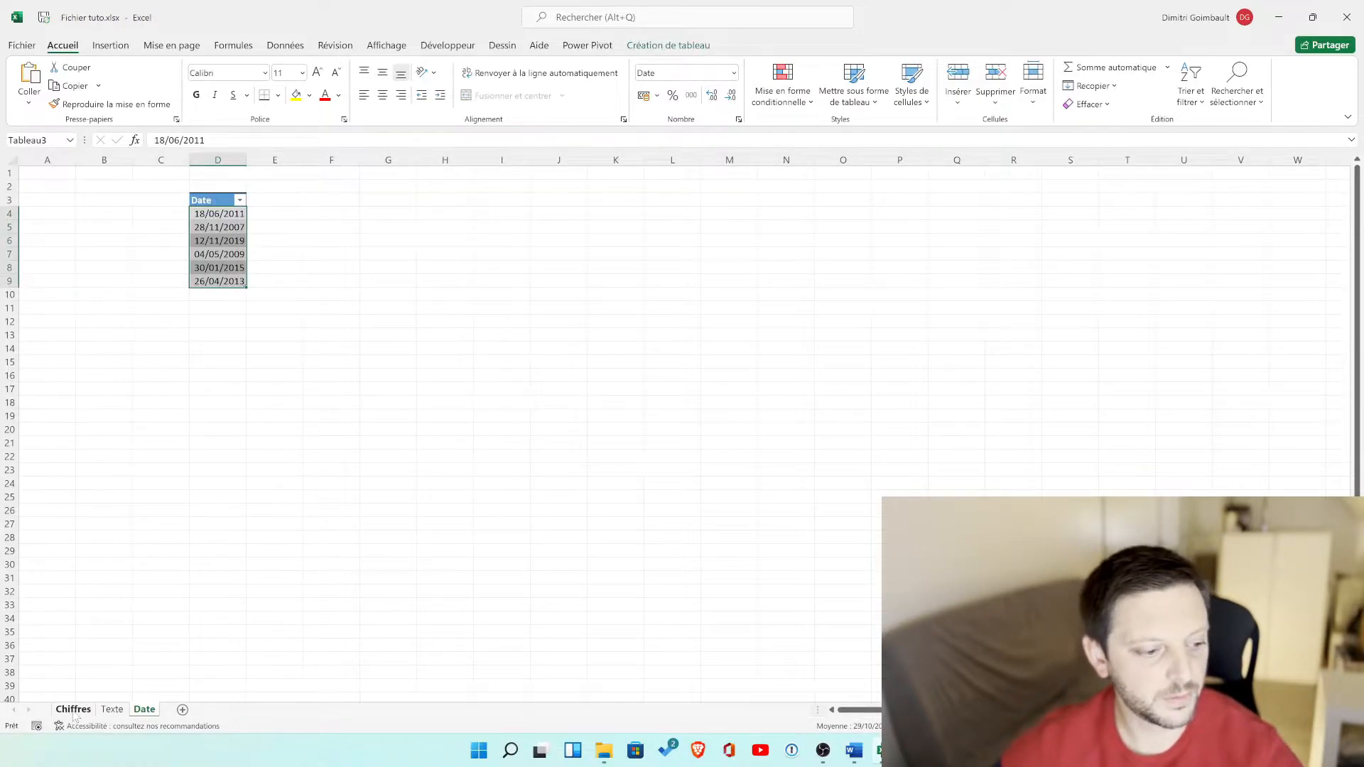
pyautogui.click(74, 713)
pyautogui.click(446, 254)
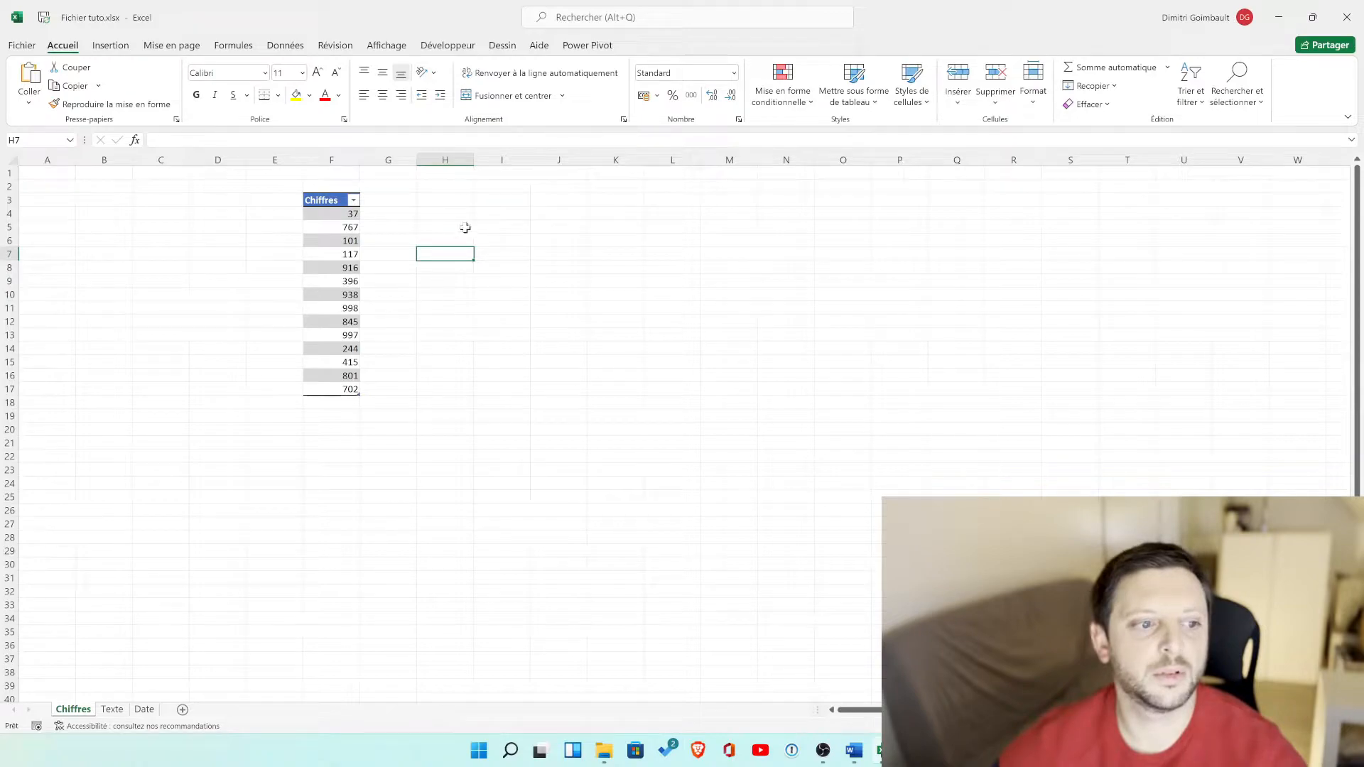
# Examine the function library's categories, including automatic sum, recent, financial, text, math and trigonometry, and additional functions.
pyautogui.click(235, 45)
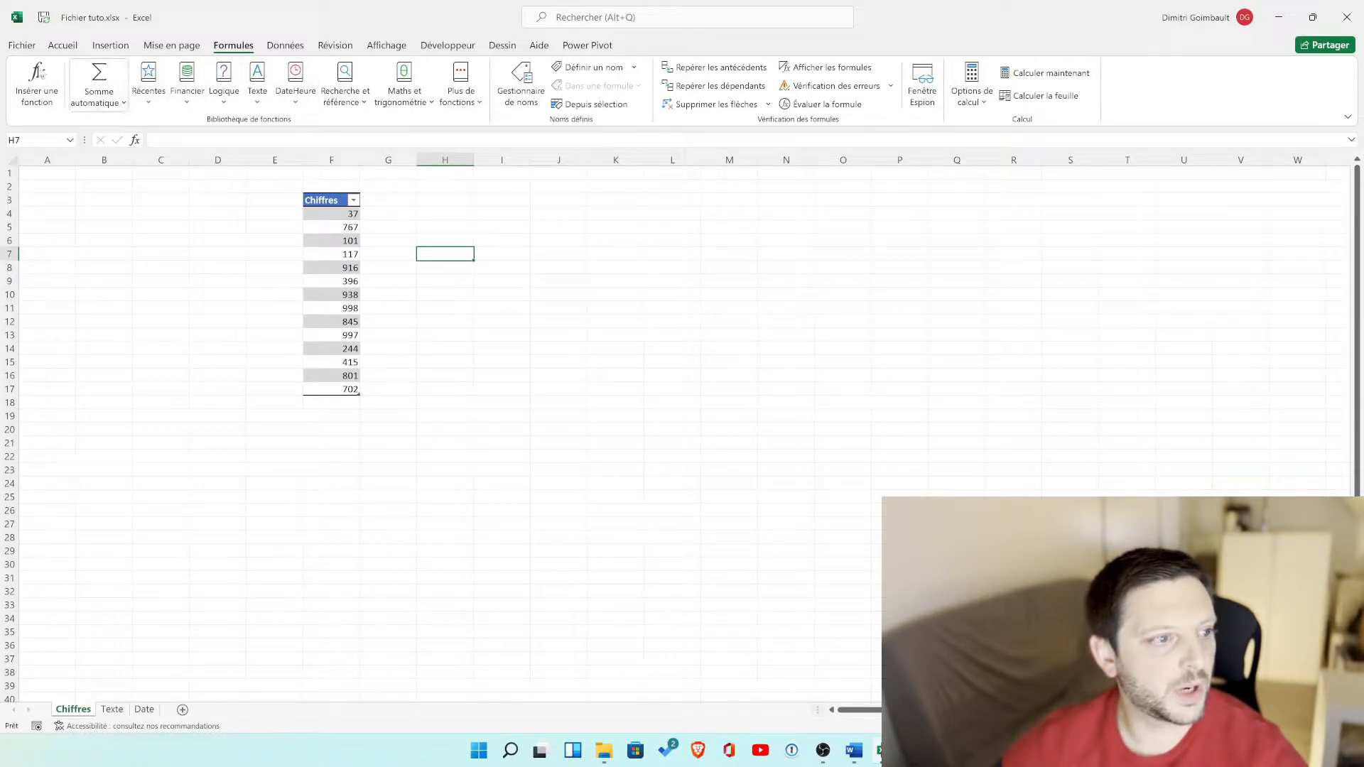
pyautogui.click(122, 103)
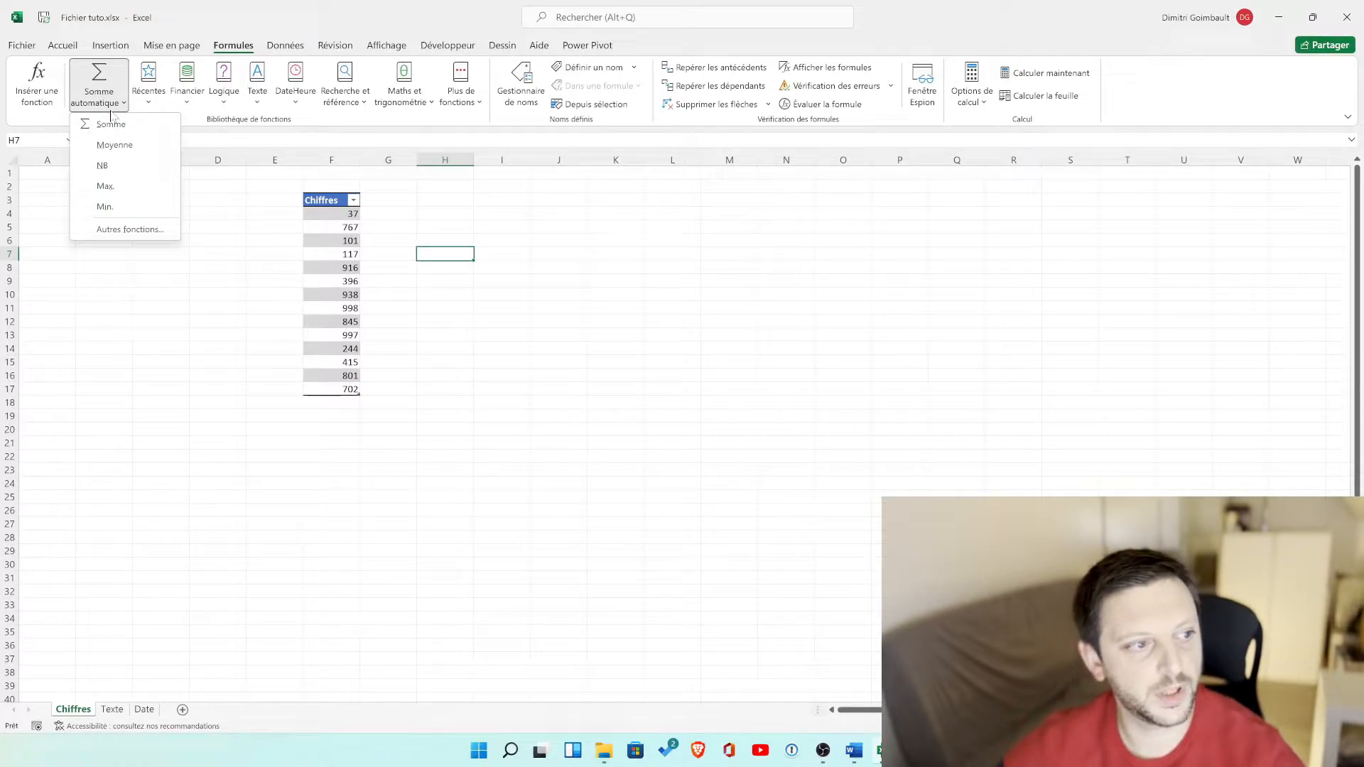
pyautogui.click(188, 114)
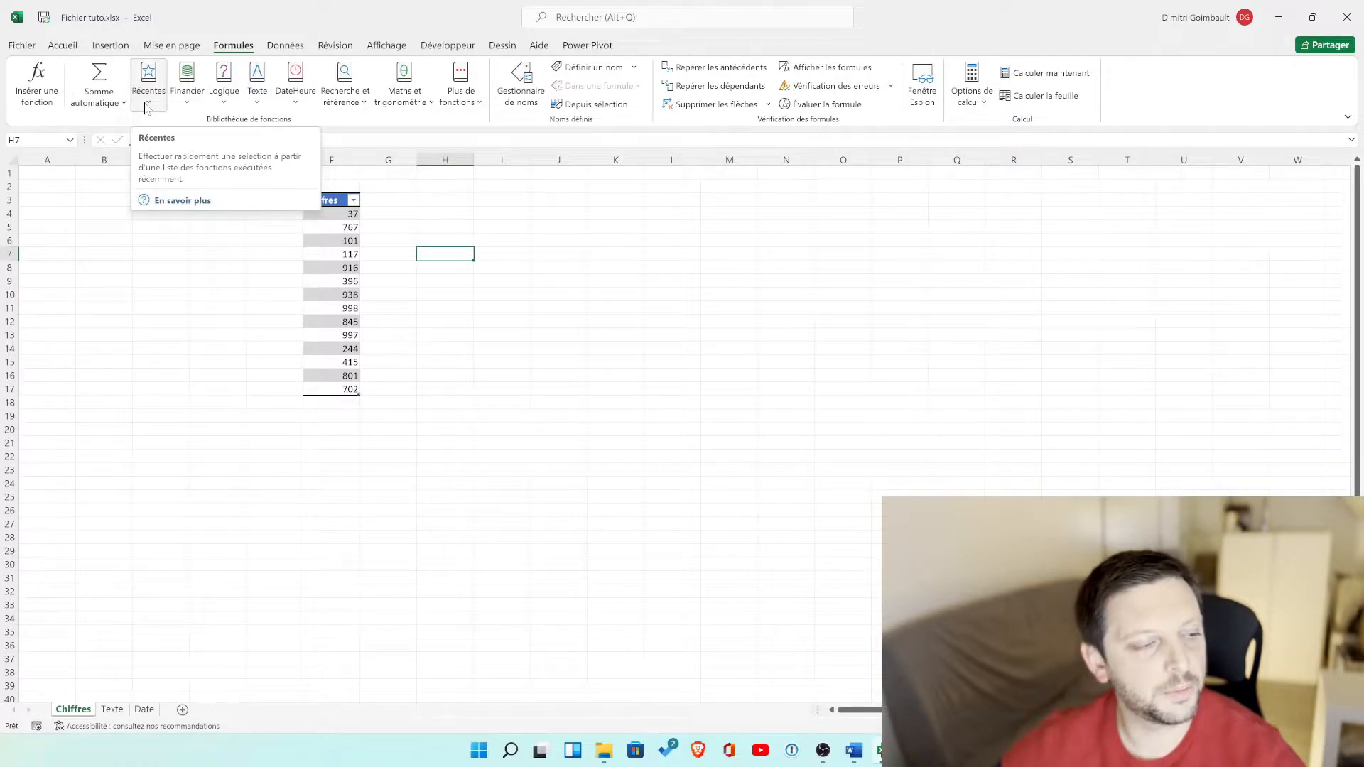
pyautogui.click(150, 105)
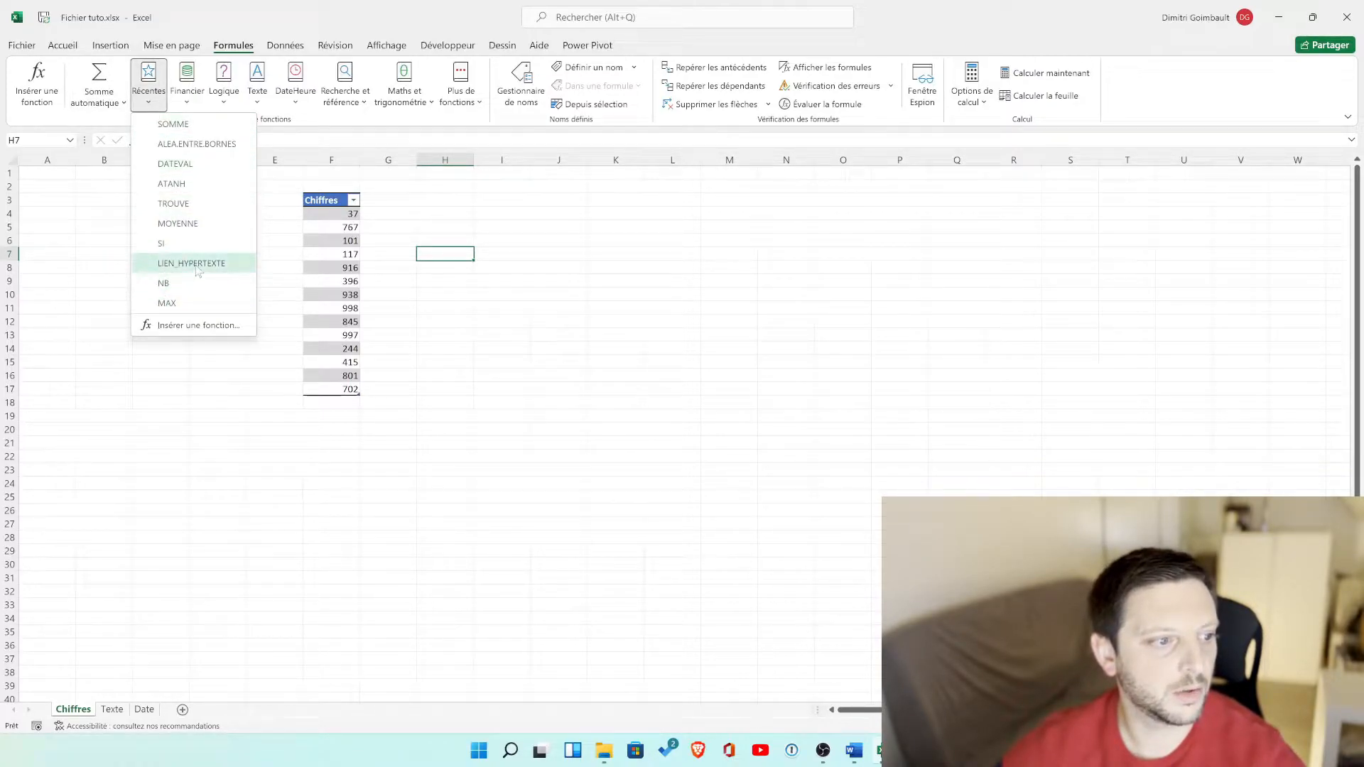
pyautogui.click(187, 83)
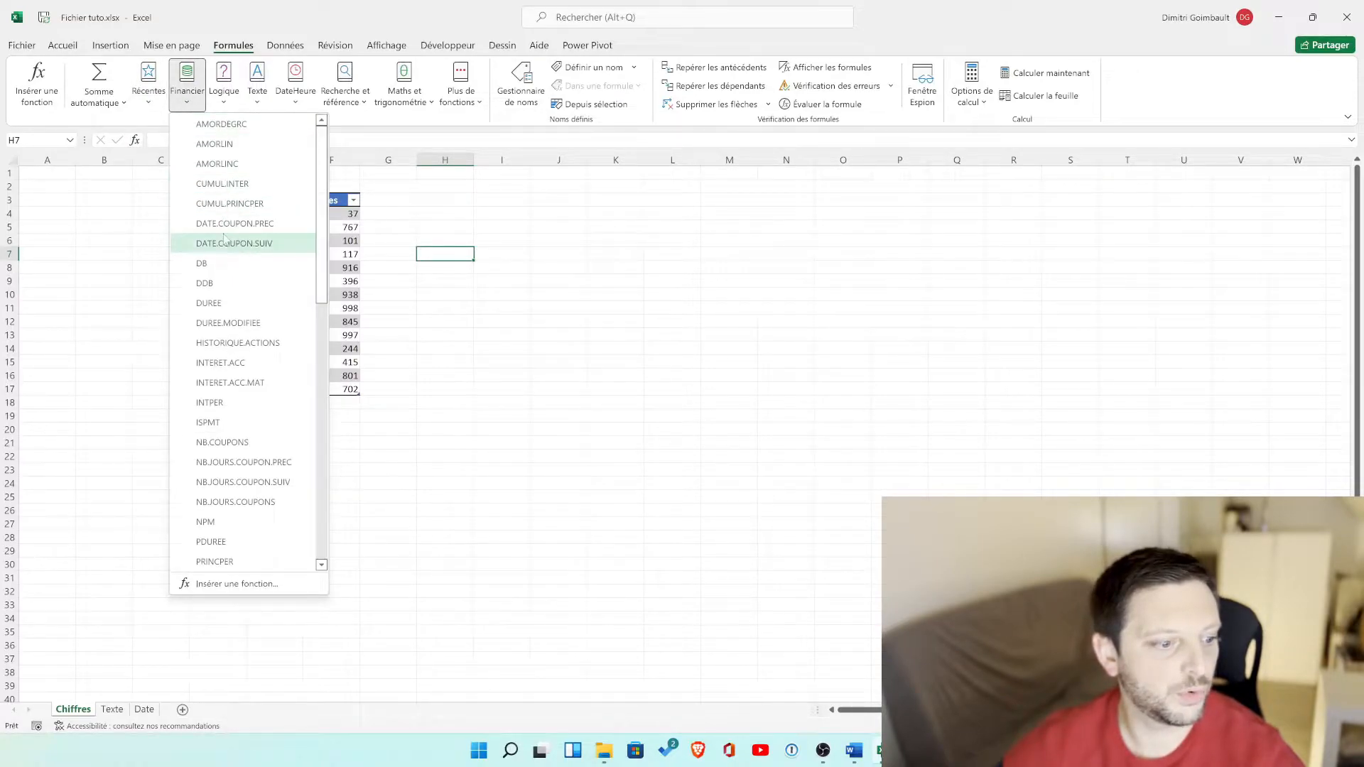
pyautogui.scroll(-5, 229, 227)
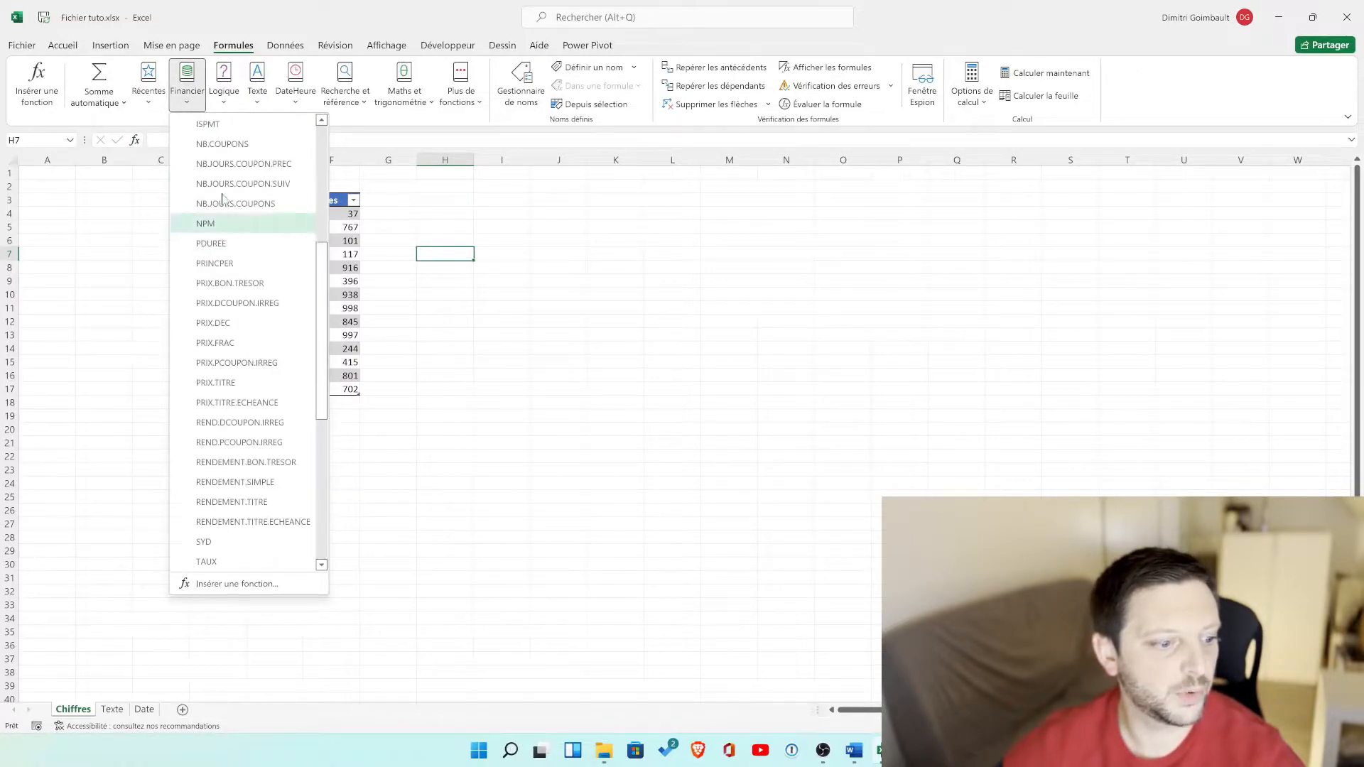
pyautogui.click(260, 98)
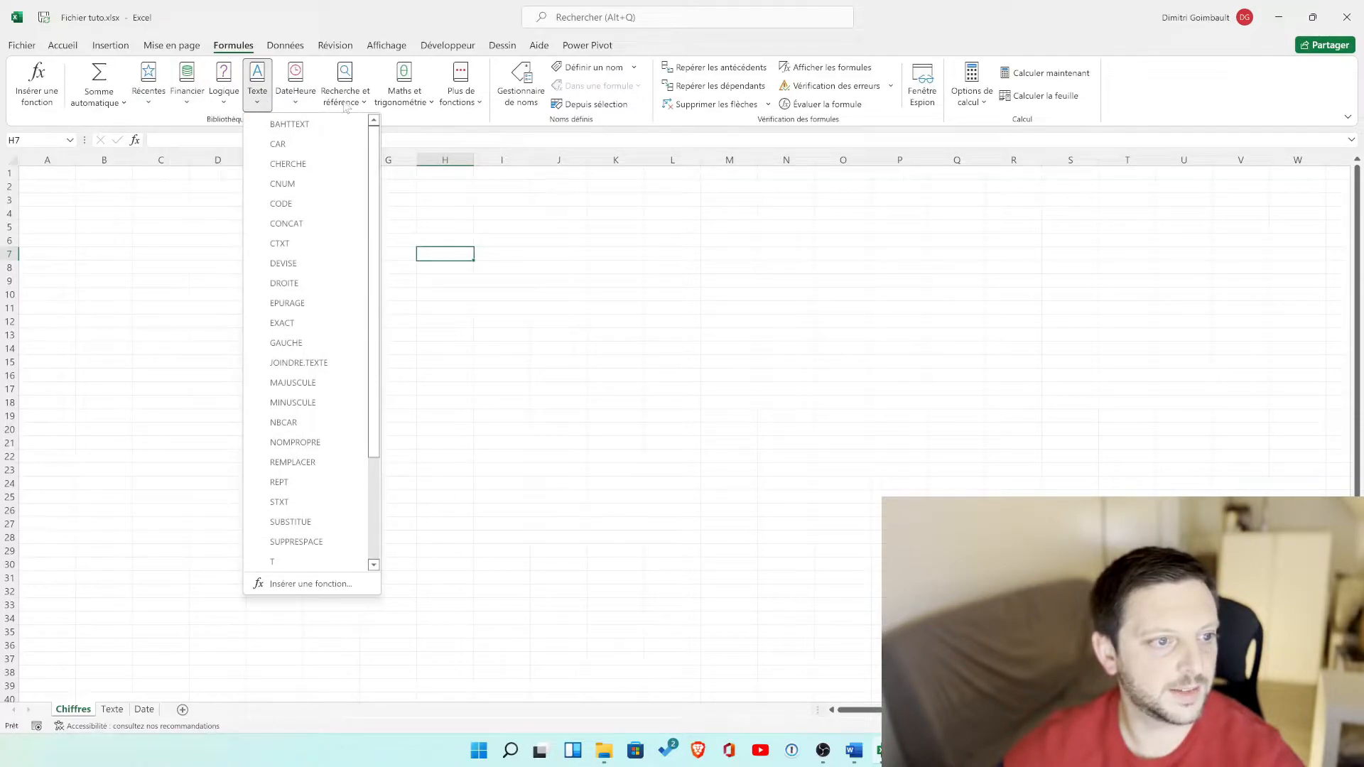
pyautogui.click(400, 99)
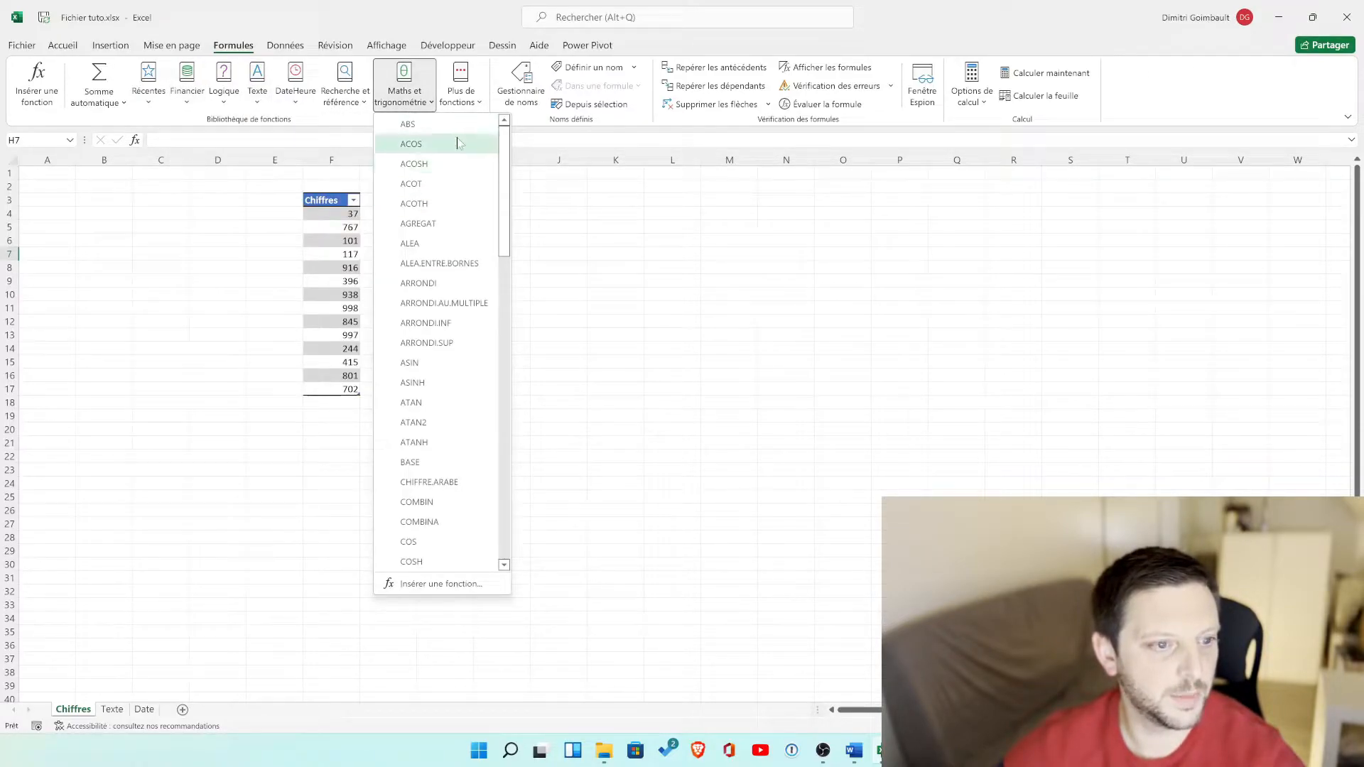
pyautogui.click(461, 89)
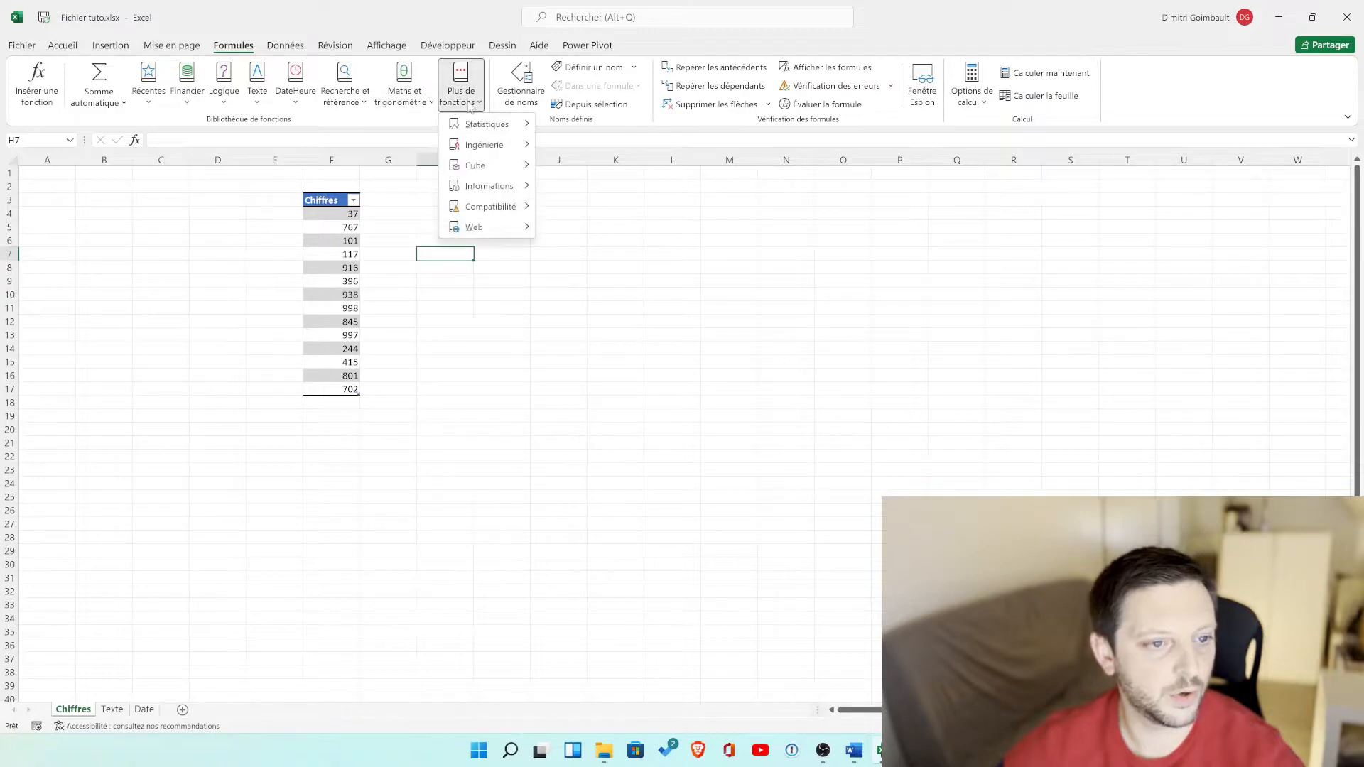
pyautogui.click(391, 122)
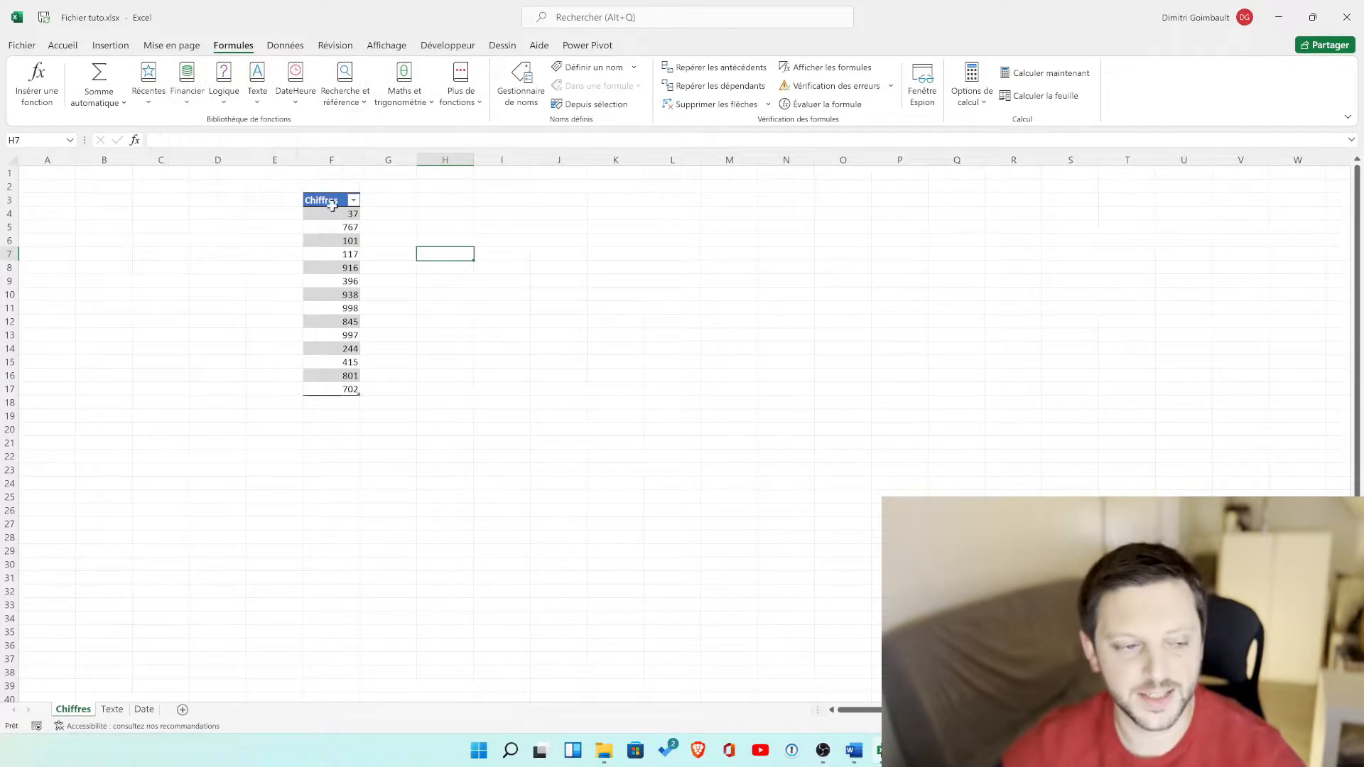
# Total the Chiffres values in F4:F17 with an automatic sum in cell F18.
pyautogui.moveTo(334, 213); pyautogui.dragTo(331, 392)
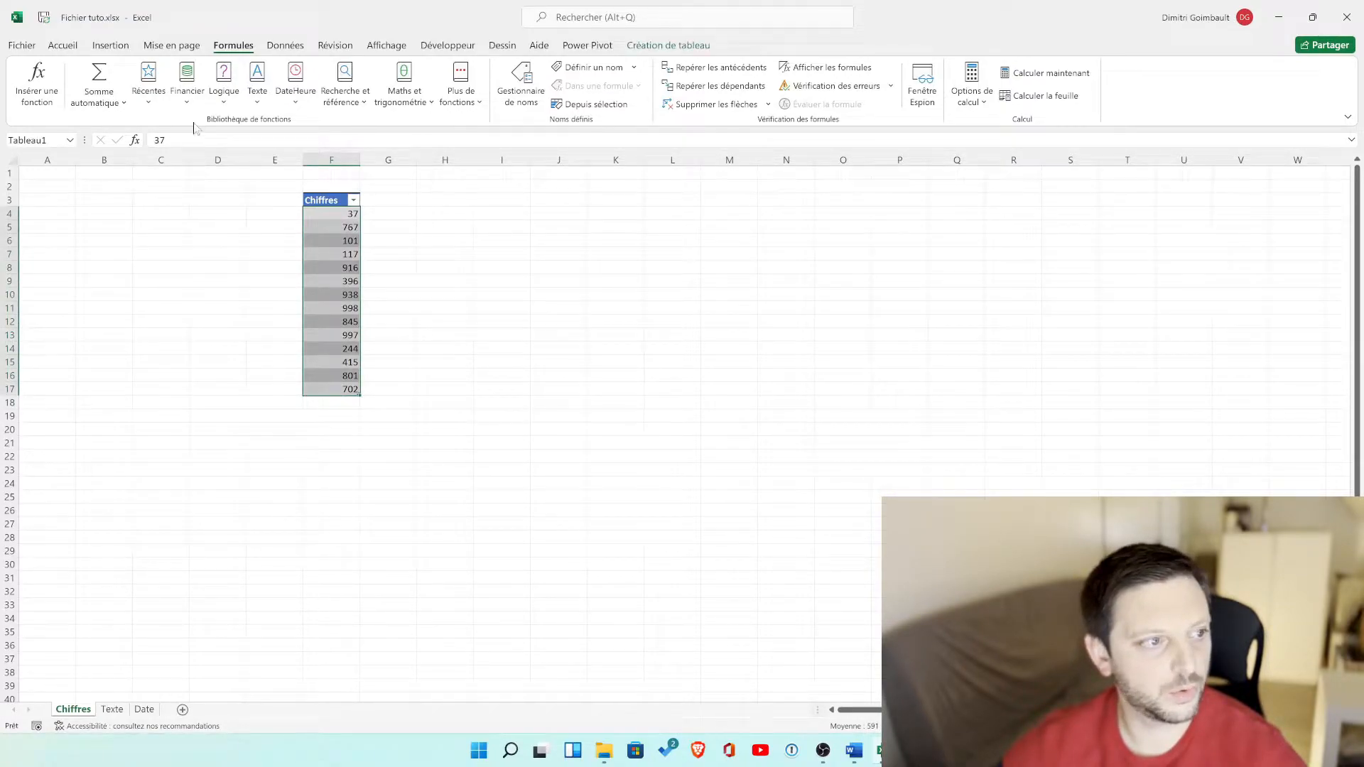
pyautogui.click(103, 78)
pyautogui.click(334, 403)
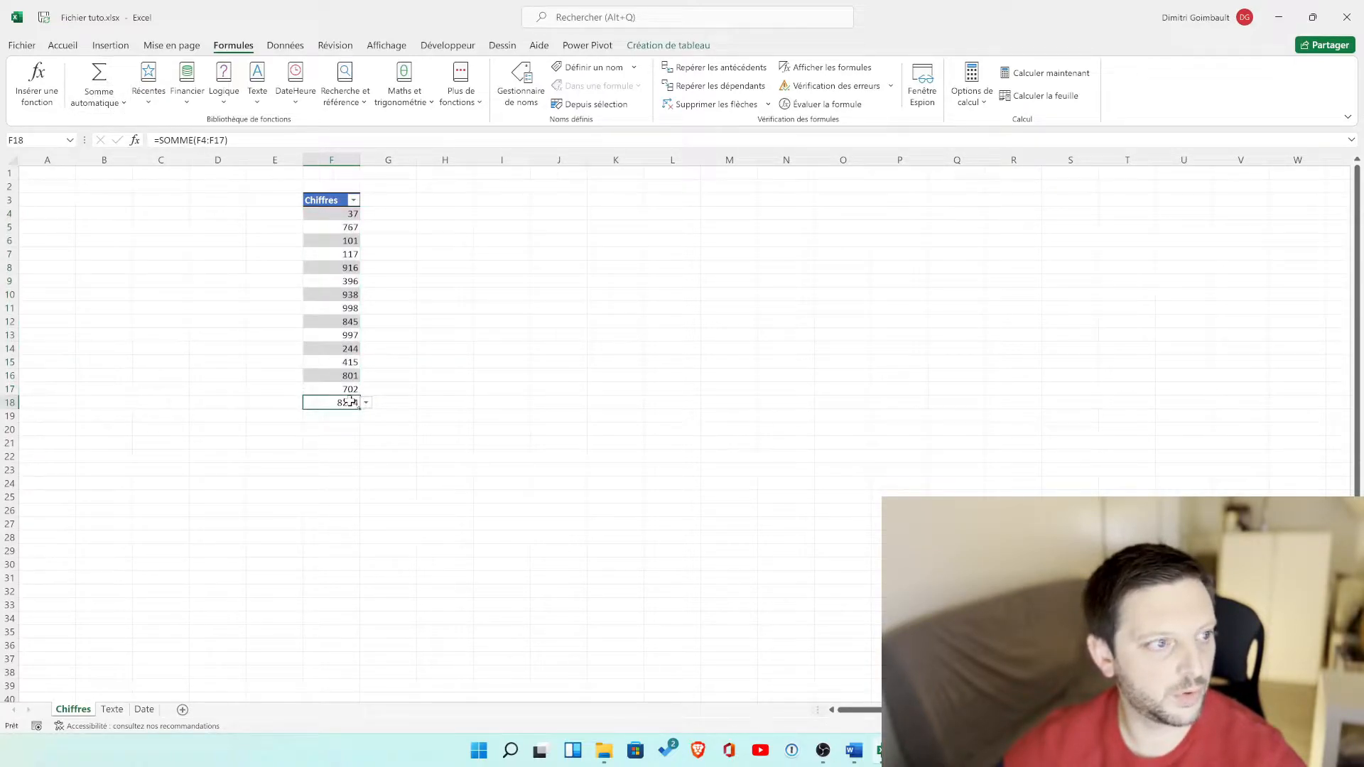
# Replace the sum in F18 with the average (Moyenne), followed by the number count (NB).
pyautogui.click(99, 99)
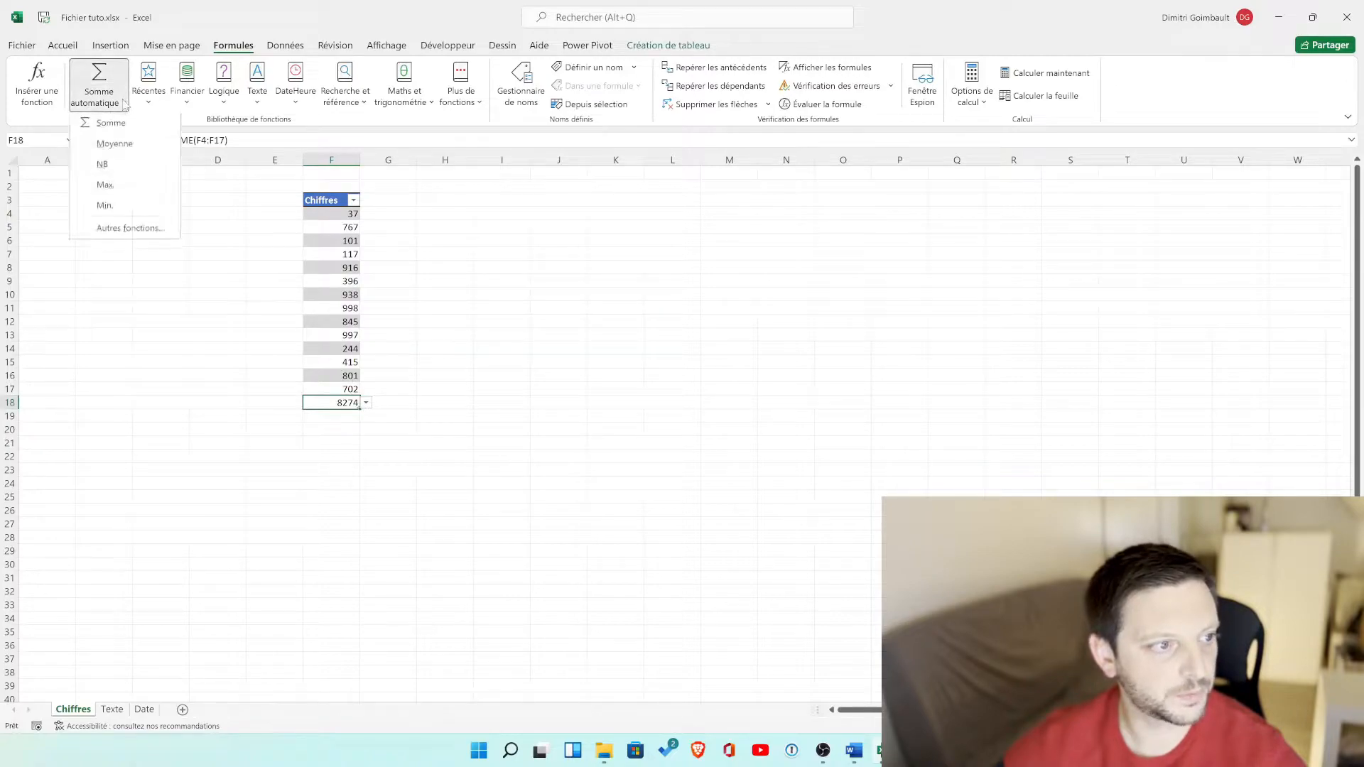
pyautogui.click(121, 149)
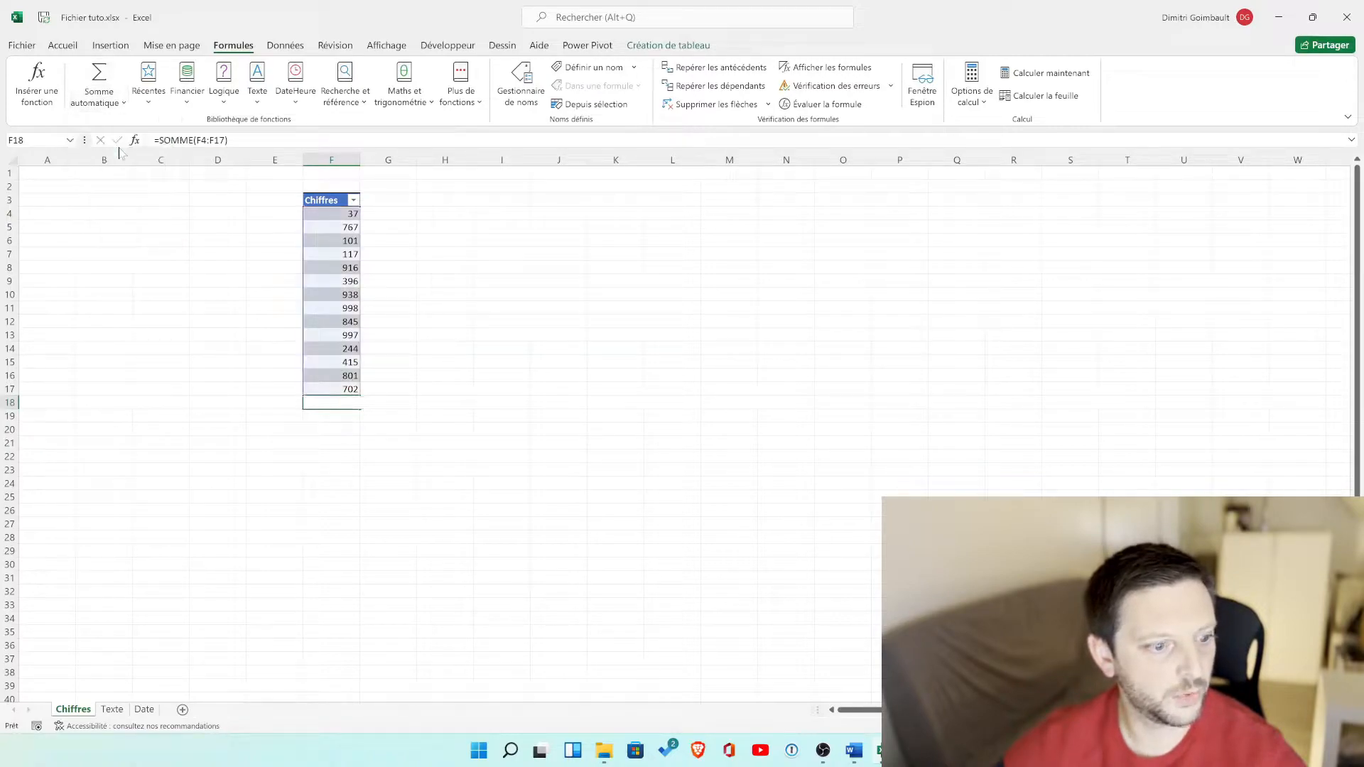
pyautogui.click(99, 101)
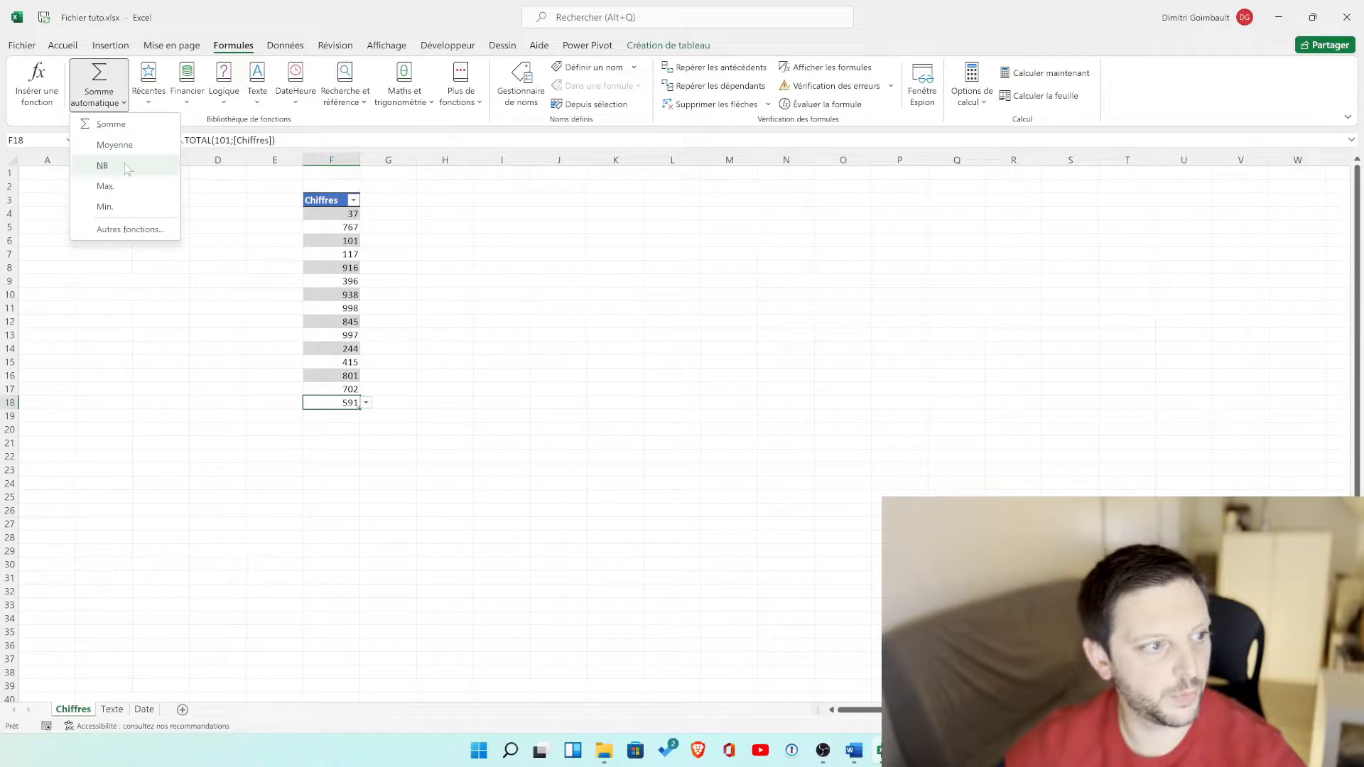
pyautogui.click(125, 165)
pyautogui.click(339, 214)
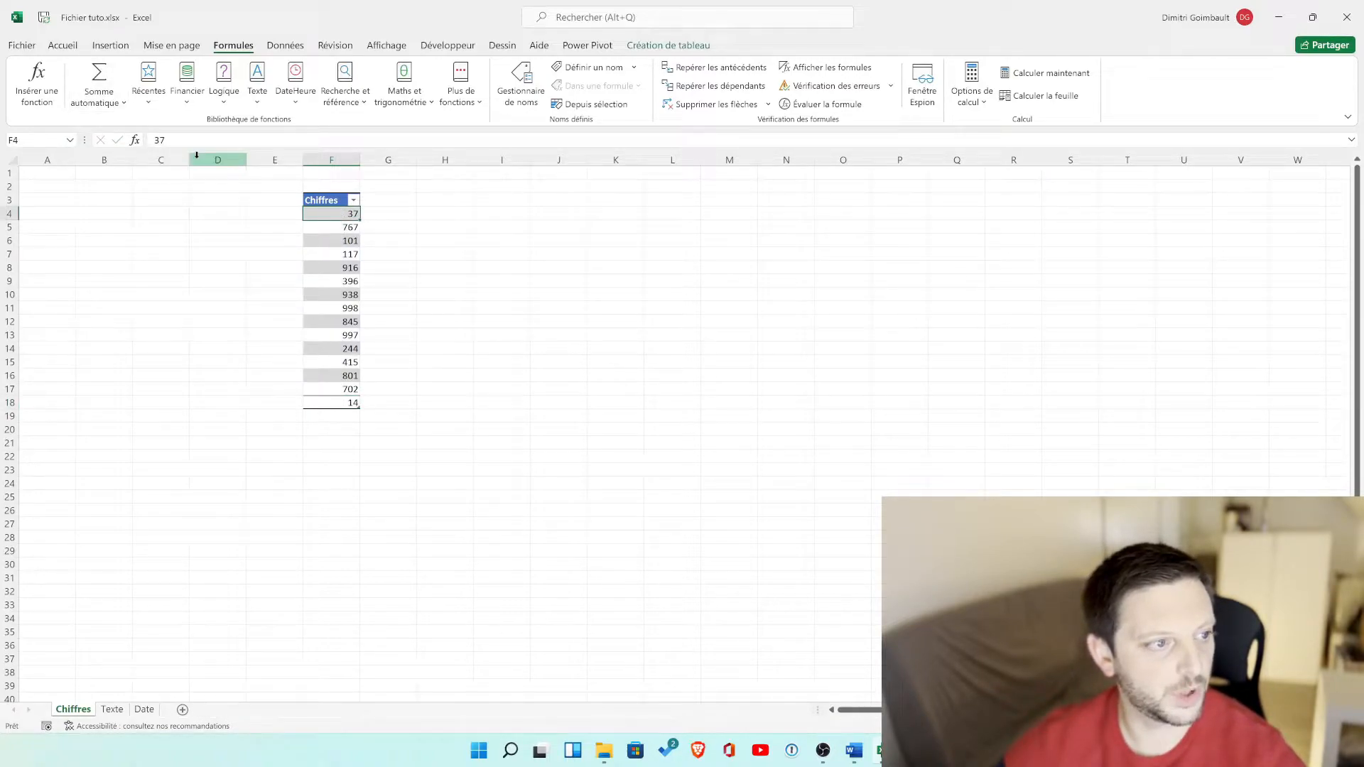
pyautogui.click(121, 103)
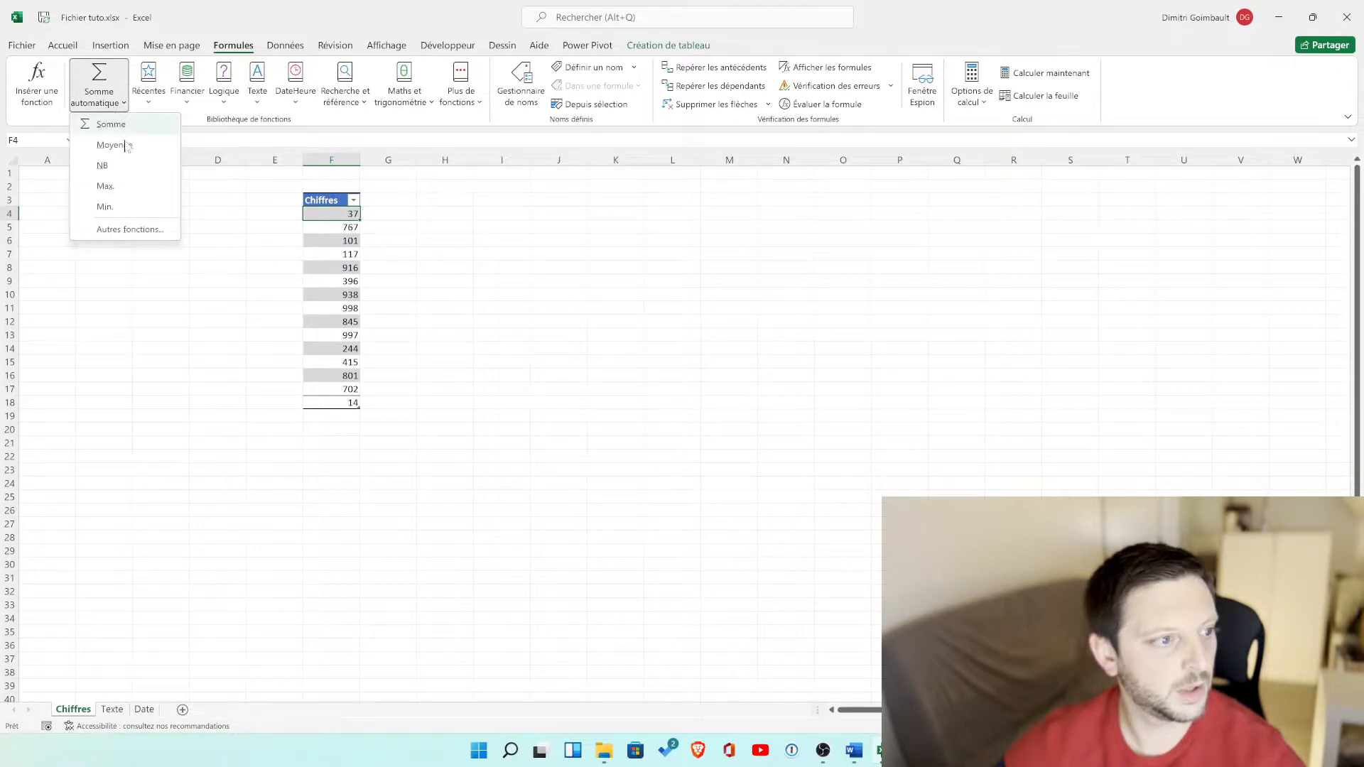
pyautogui.click(126, 165)
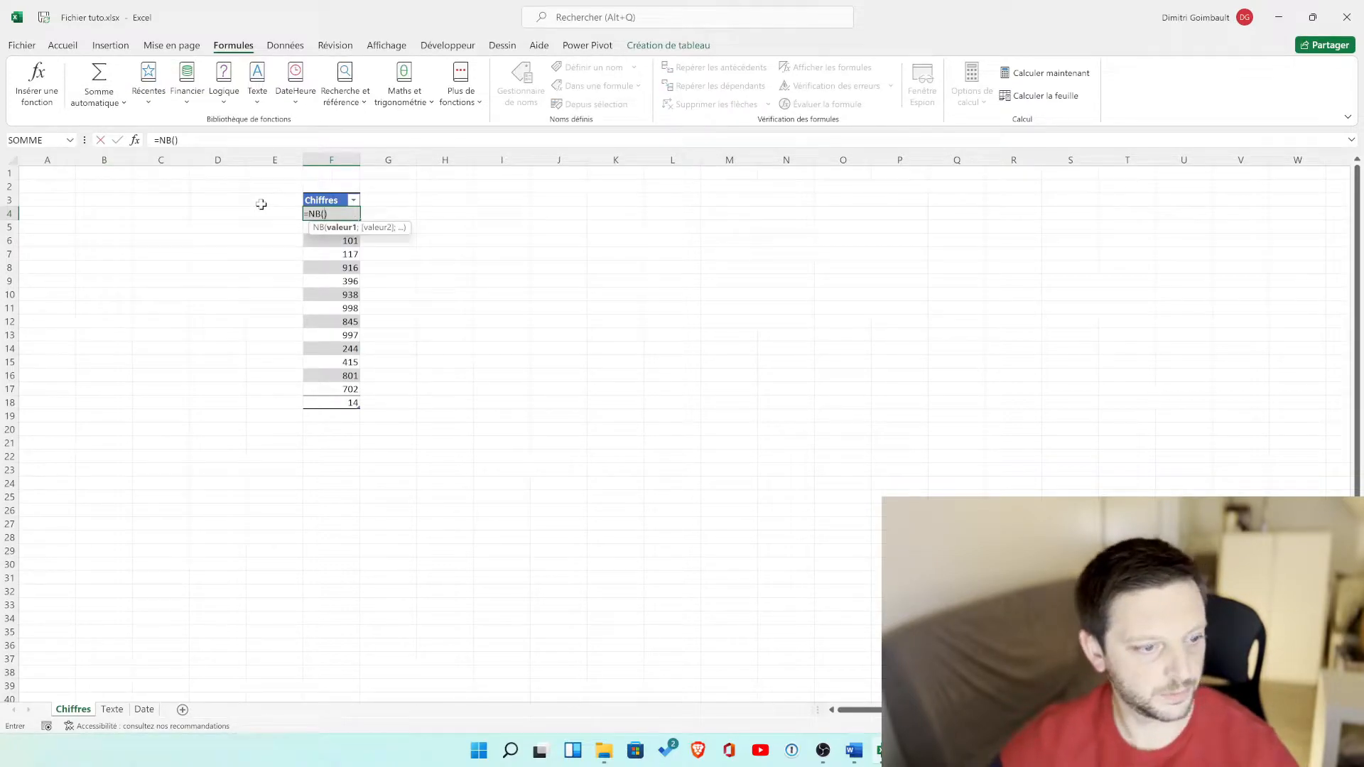
pyautogui.press('Escape')
# Add an NB count of F4:F17 in F19 and a Max calculation of the column in F20.
pyautogui.moveTo(339, 222); pyautogui.dragTo(348, 391)
pyautogui.click(100, 103)
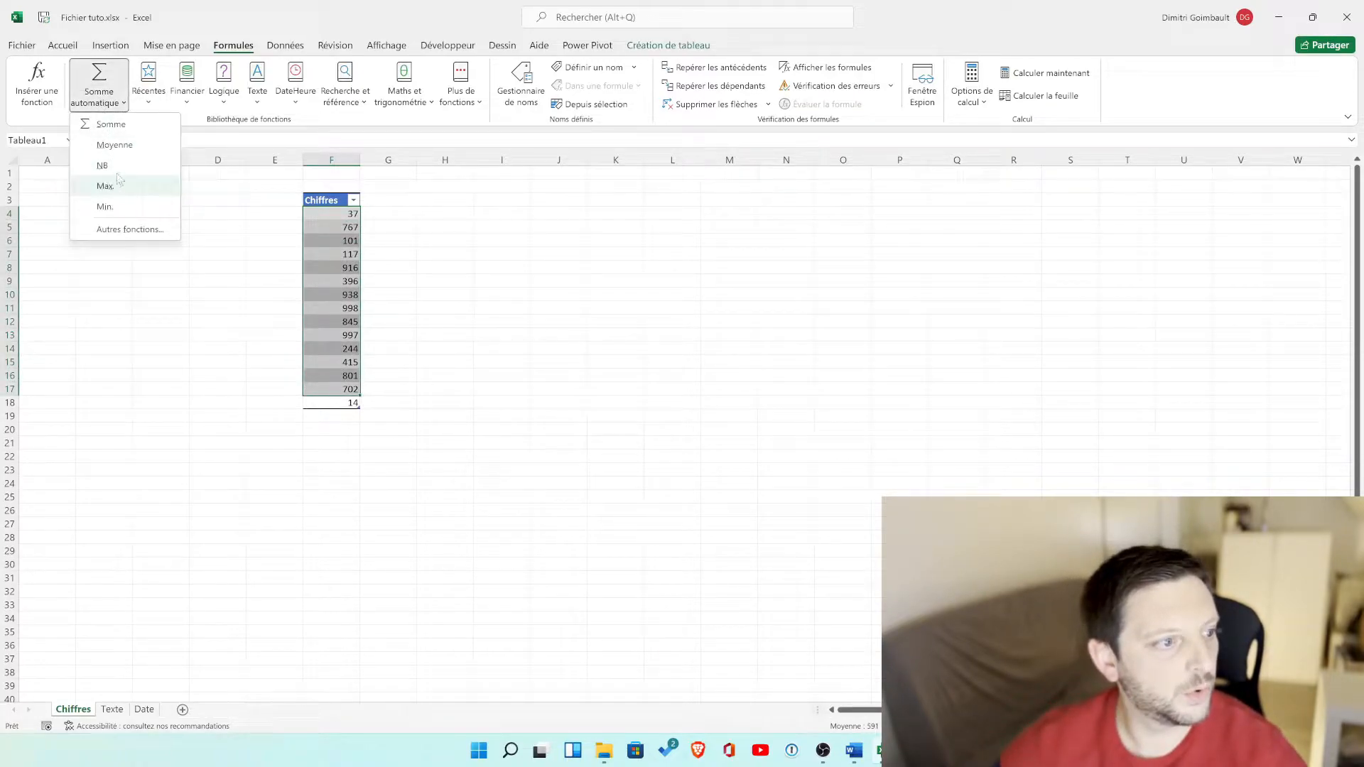
pyautogui.click(124, 186)
pyautogui.click(123, 103)
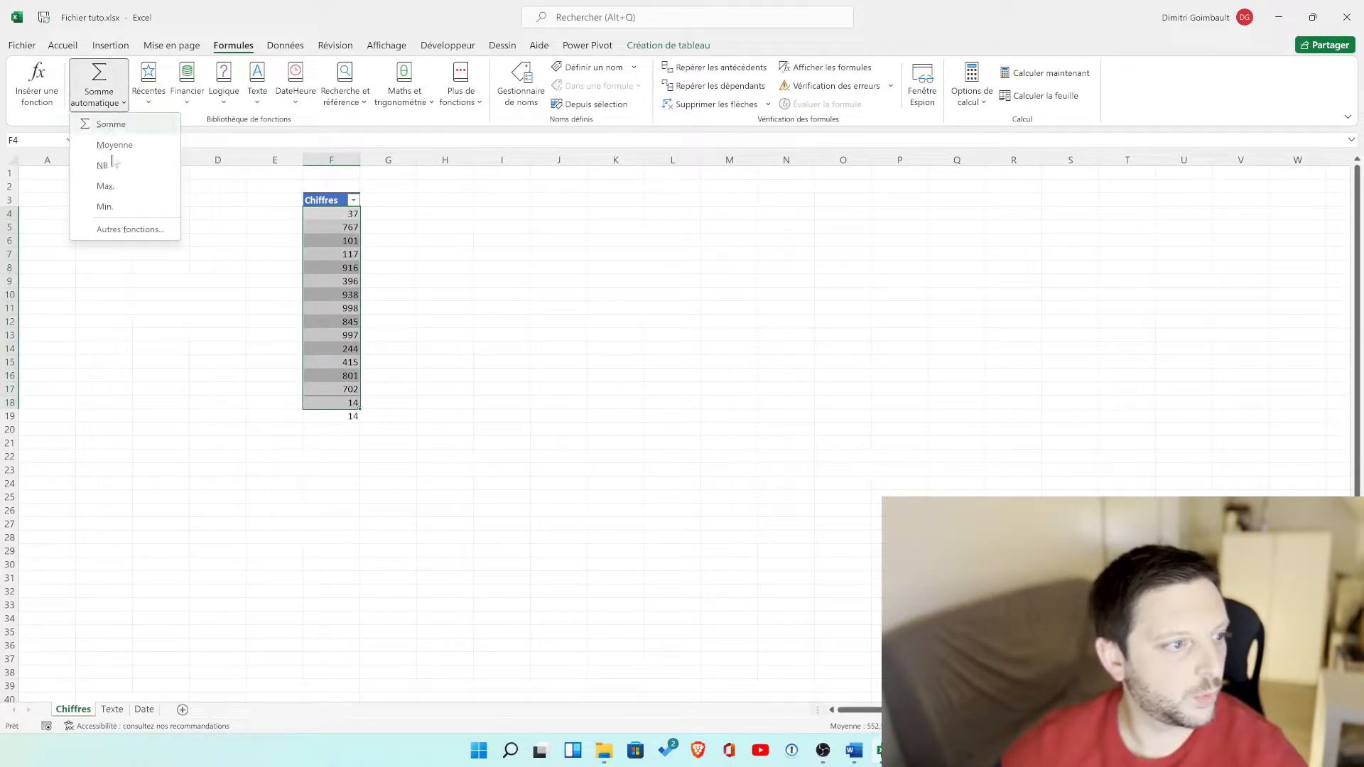
pyautogui.click(118, 186)
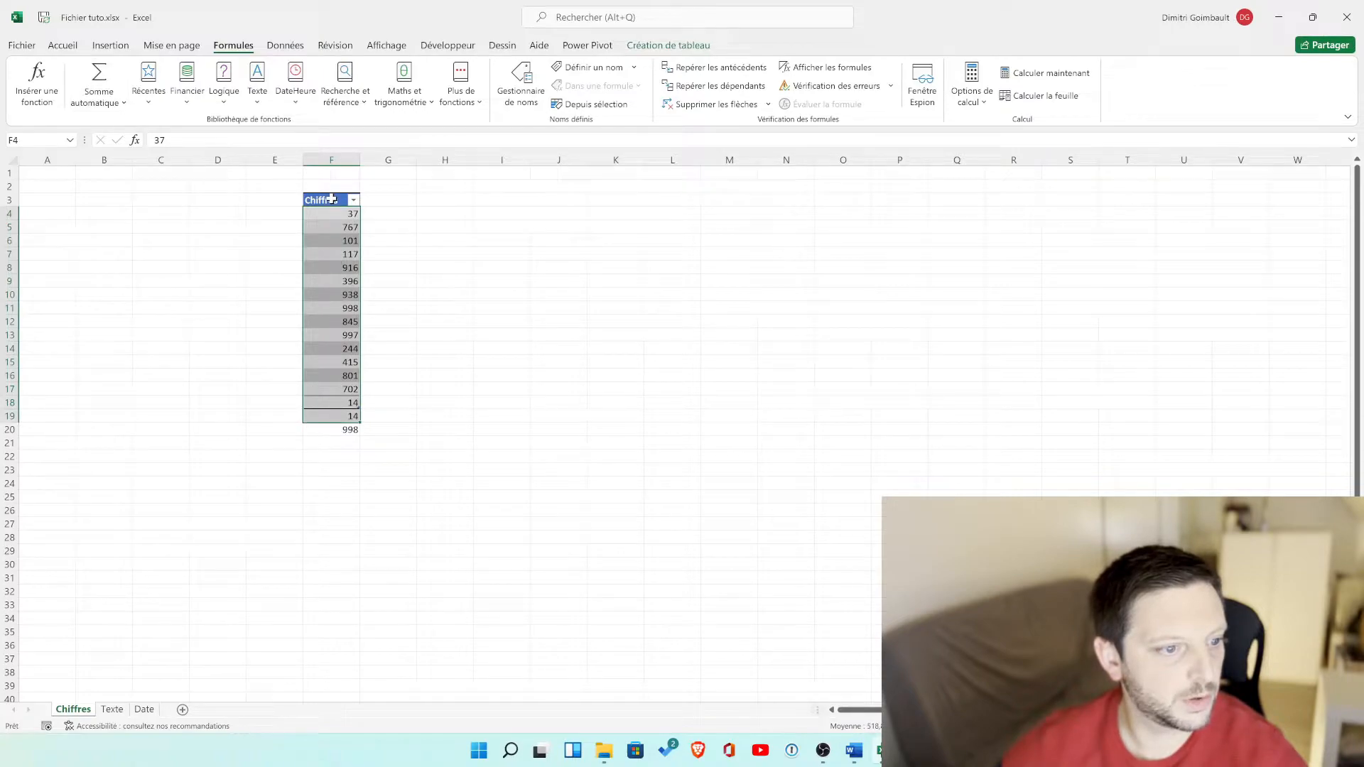
# Add a Min calculation for the Chiffres column in cell F21, starting from the range F4:F19.
pyautogui.click(340, 413)
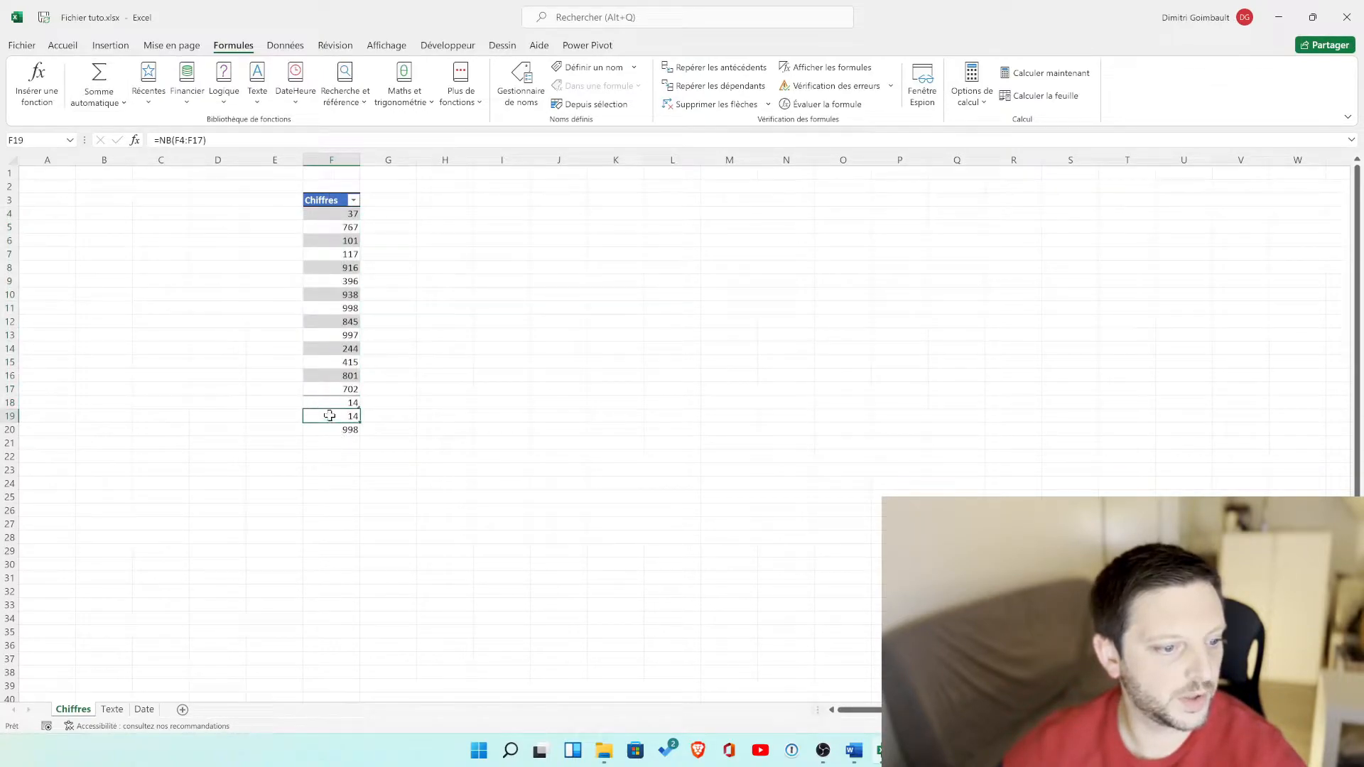
pyautogui.moveTo(341, 220); pyautogui.dragTo(348, 416)
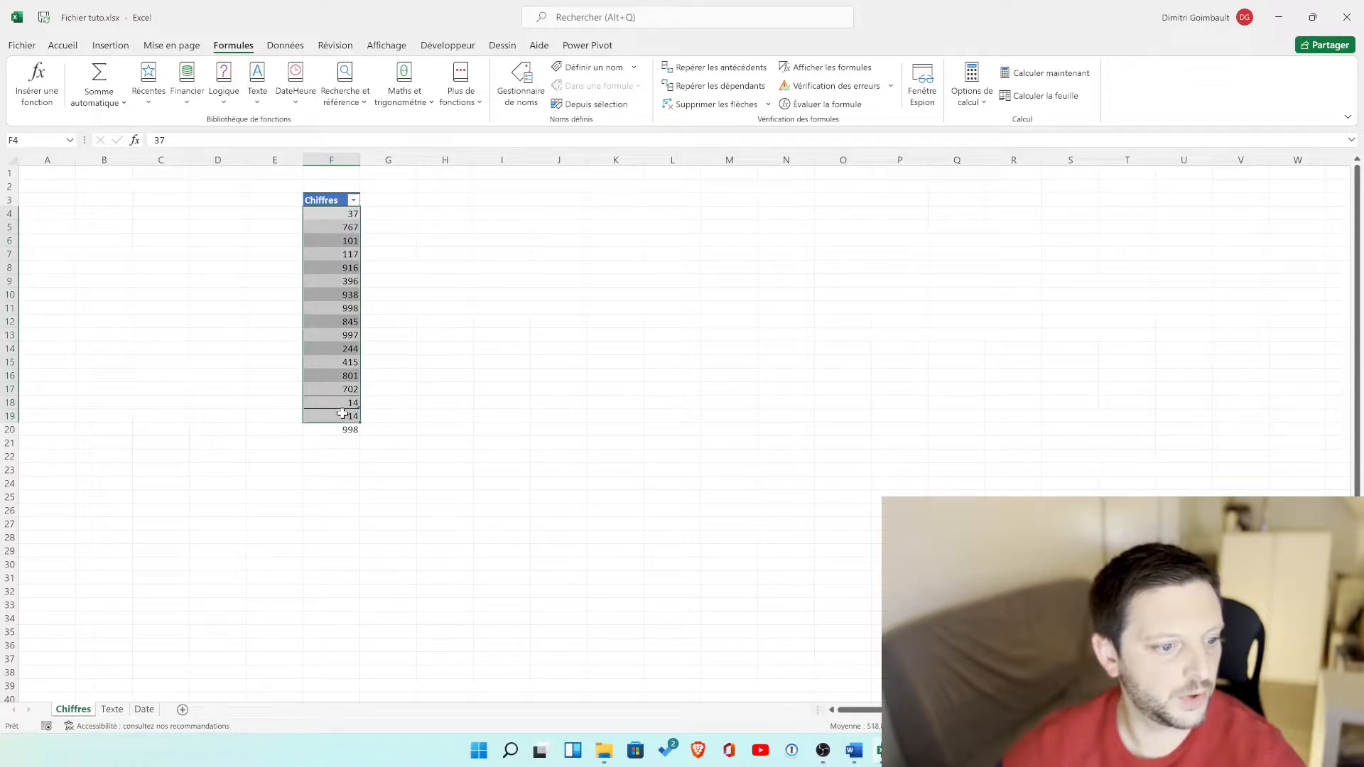
pyautogui.click(110, 104)
pyautogui.click(105, 206)
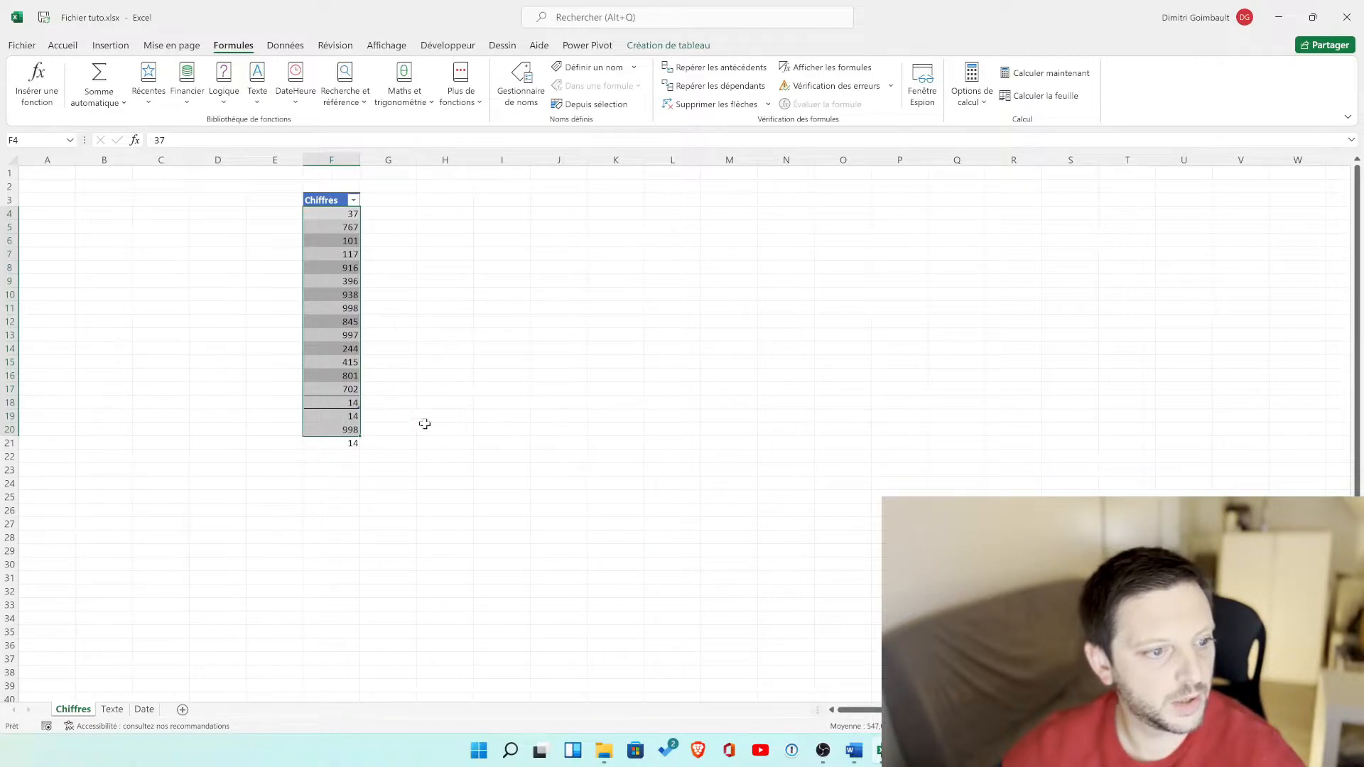
pyautogui.click(387, 426)
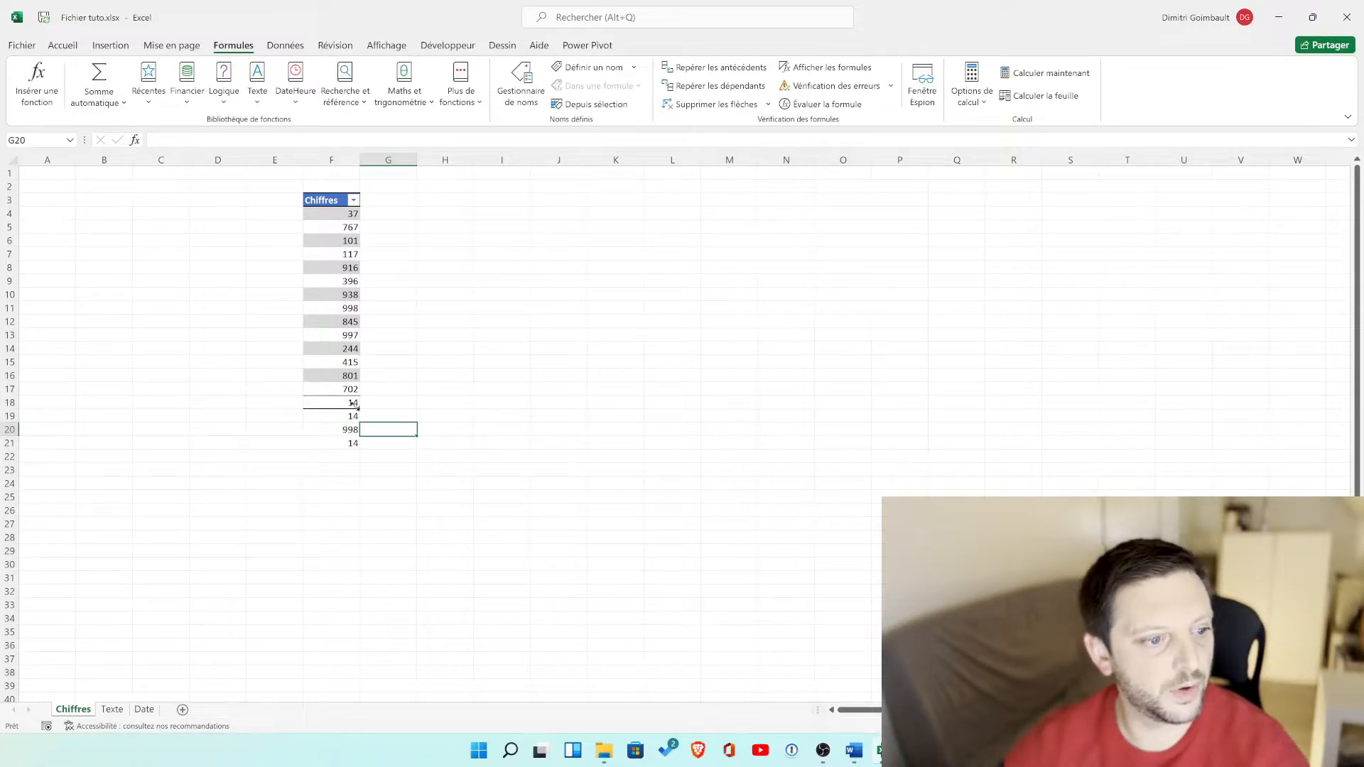
# Delete rows 18 to 21 containing the calculated results below the Chiffres values.
pyautogui.moveTo(12, 405); pyautogui.dragTo(12, 443)
pyautogui.rightClick(15, 421)
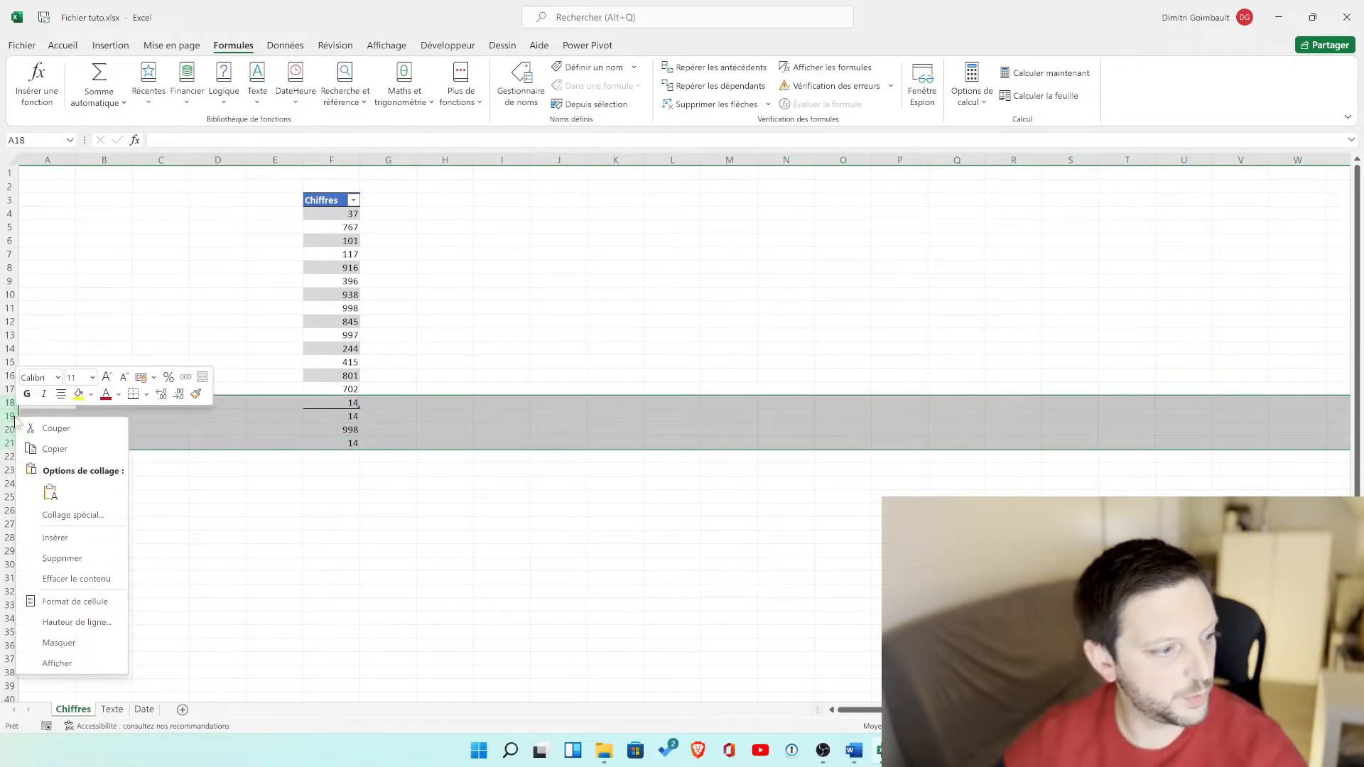
pyautogui.click(62, 558)
# Insert the SOMME function from the math and trigonometry functions with the Chiffres values F4:F17 selected.
pyautogui.moveTo(331, 217); pyautogui.dragTo(353, 390)
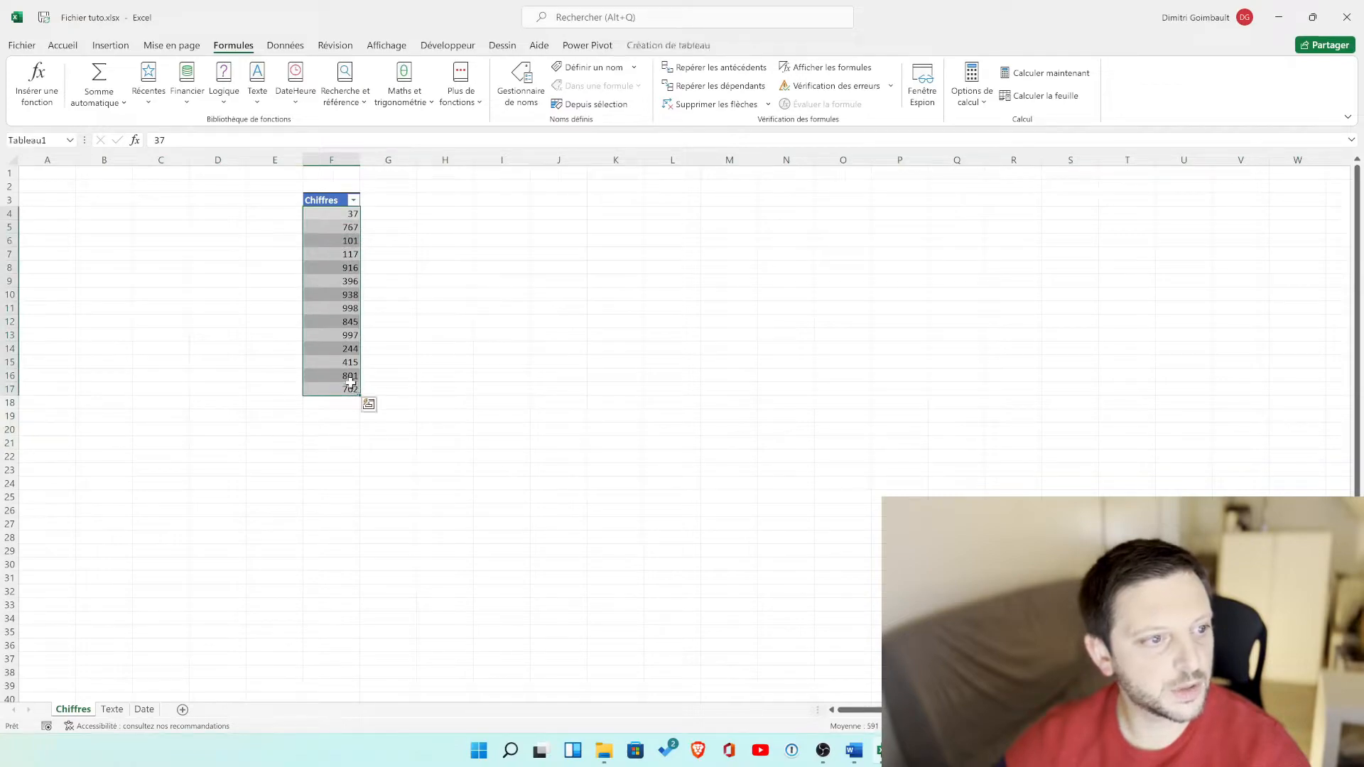
pyautogui.click(410, 107)
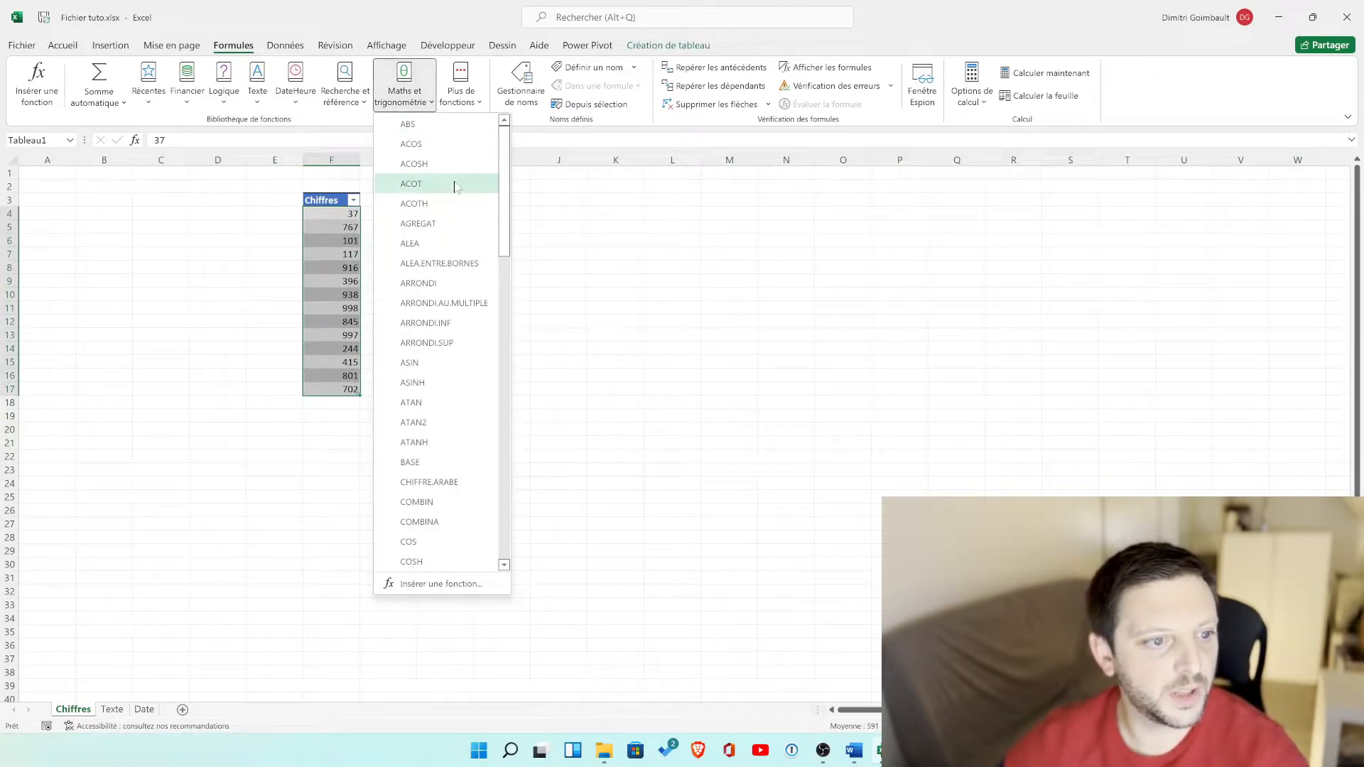
pyautogui.scroll(-15, 468, 225)
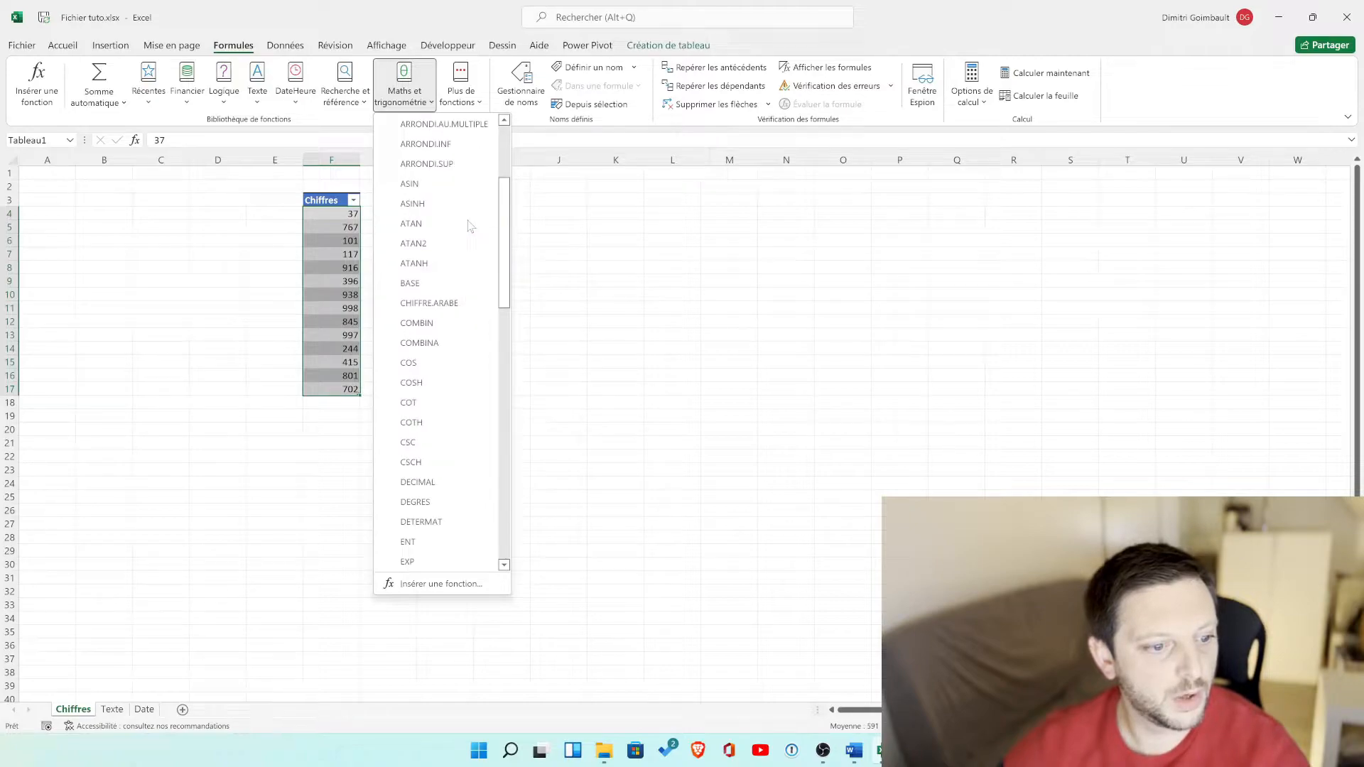
pyautogui.scroll(-3, 468, 225)
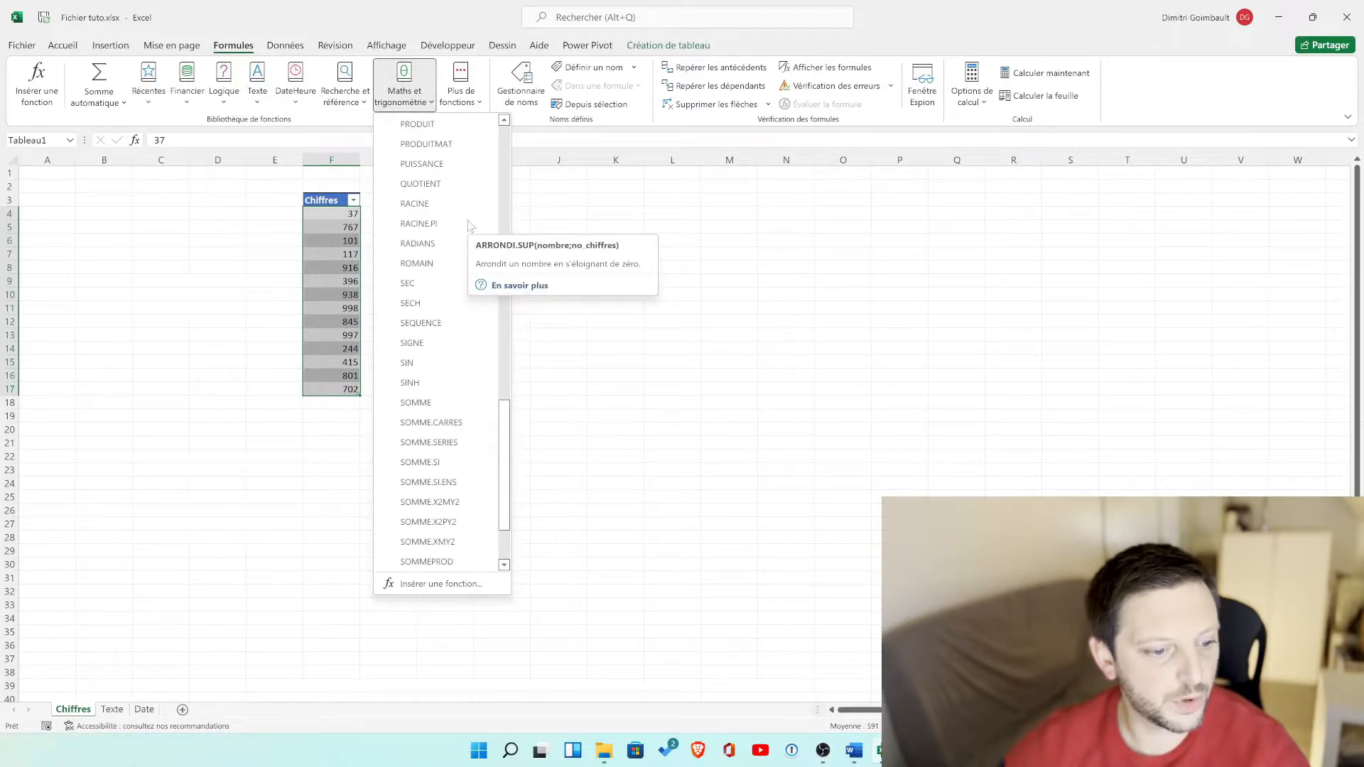
pyautogui.click(427, 403)
pyautogui.moveTo(348, 226); pyautogui.dragTo(664, 216)
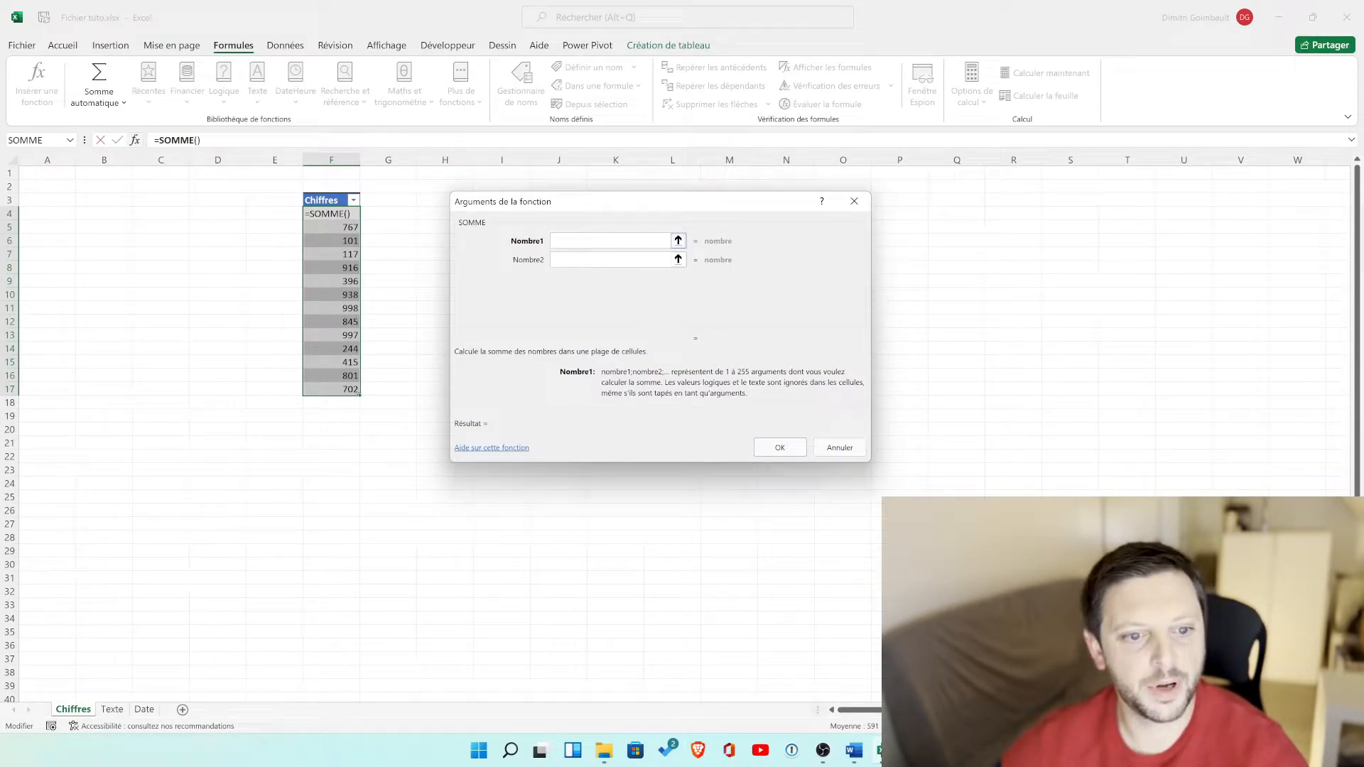
# Set the SOMME arguments Nombre1 to cell F5 and Nombre2 to cell F6.
pyautogui.click(678, 242)
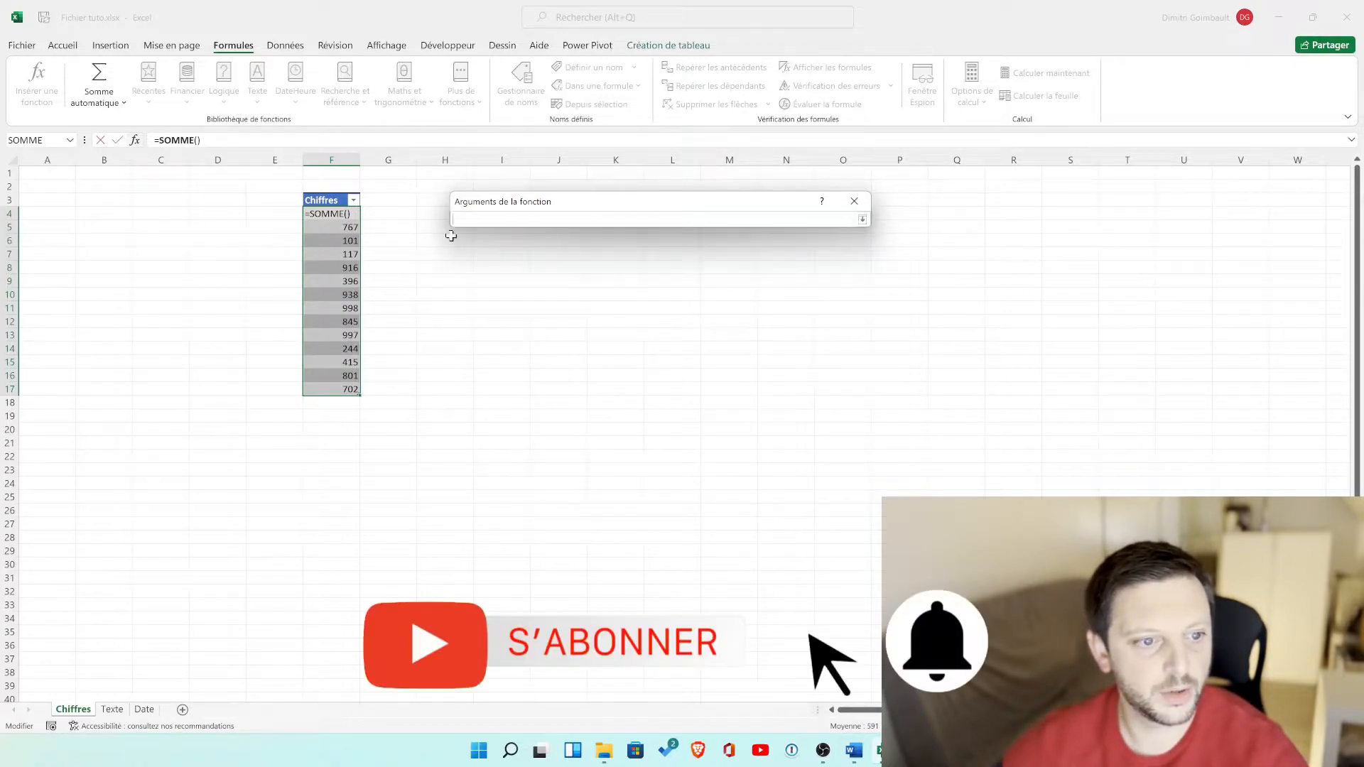
pyautogui.click(344, 227)
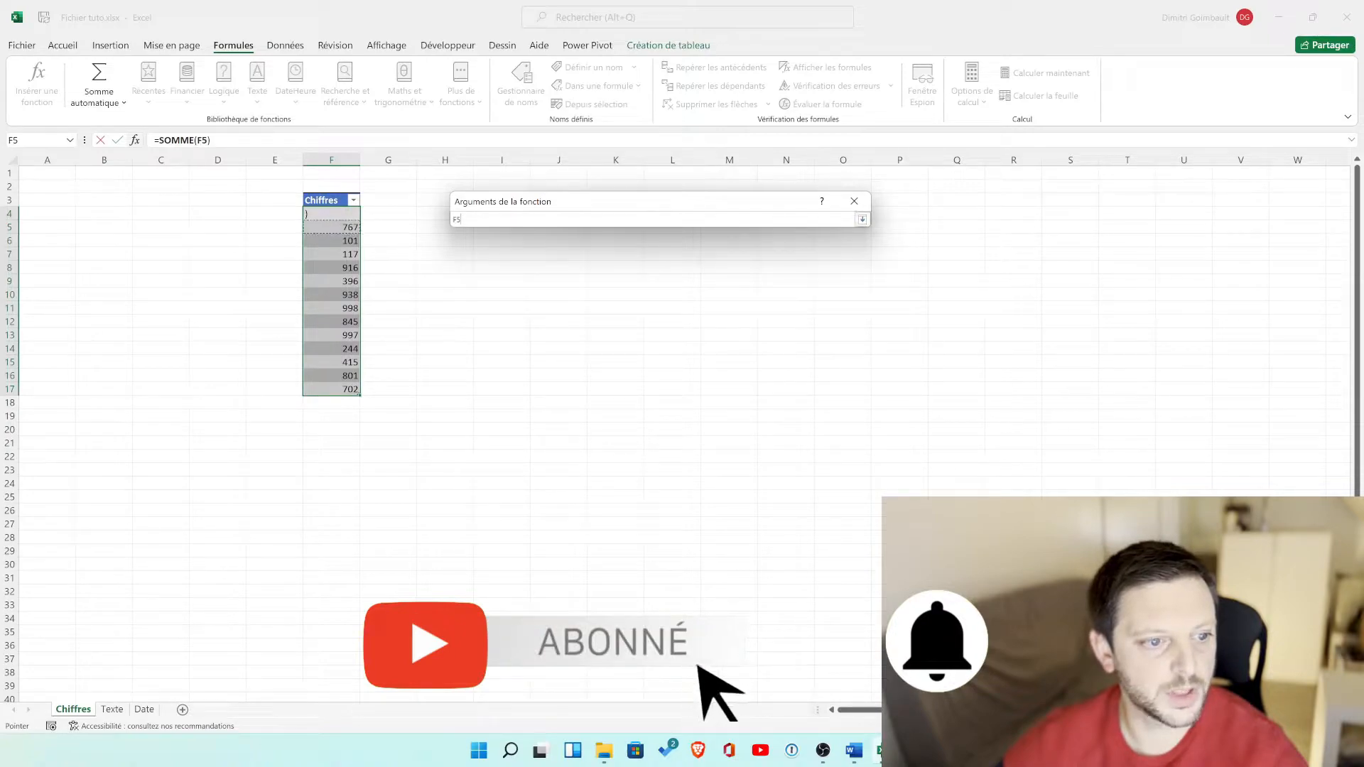
pyautogui.click(861, 220)
pyautogui.click(679, 260)
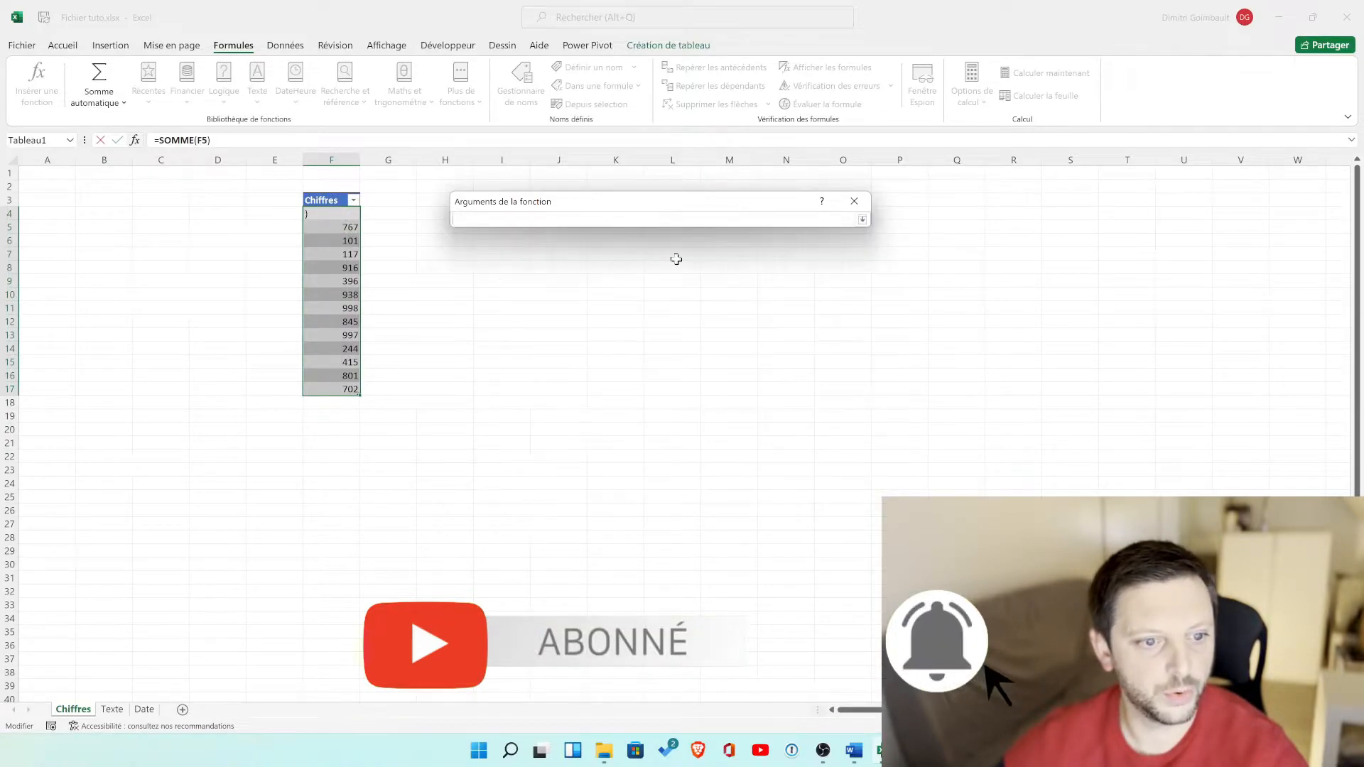
pyautogui.click(340, 240)
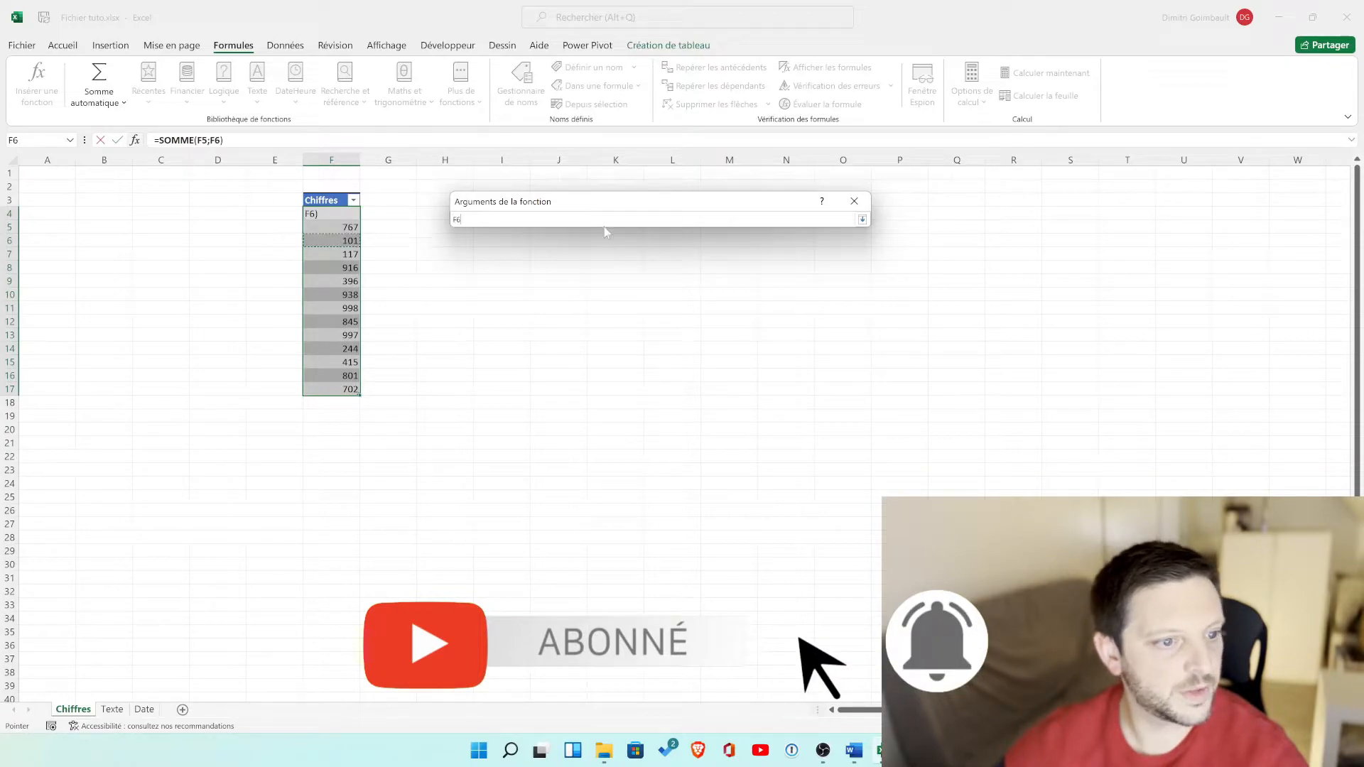
pyautogui.click(862, 219)
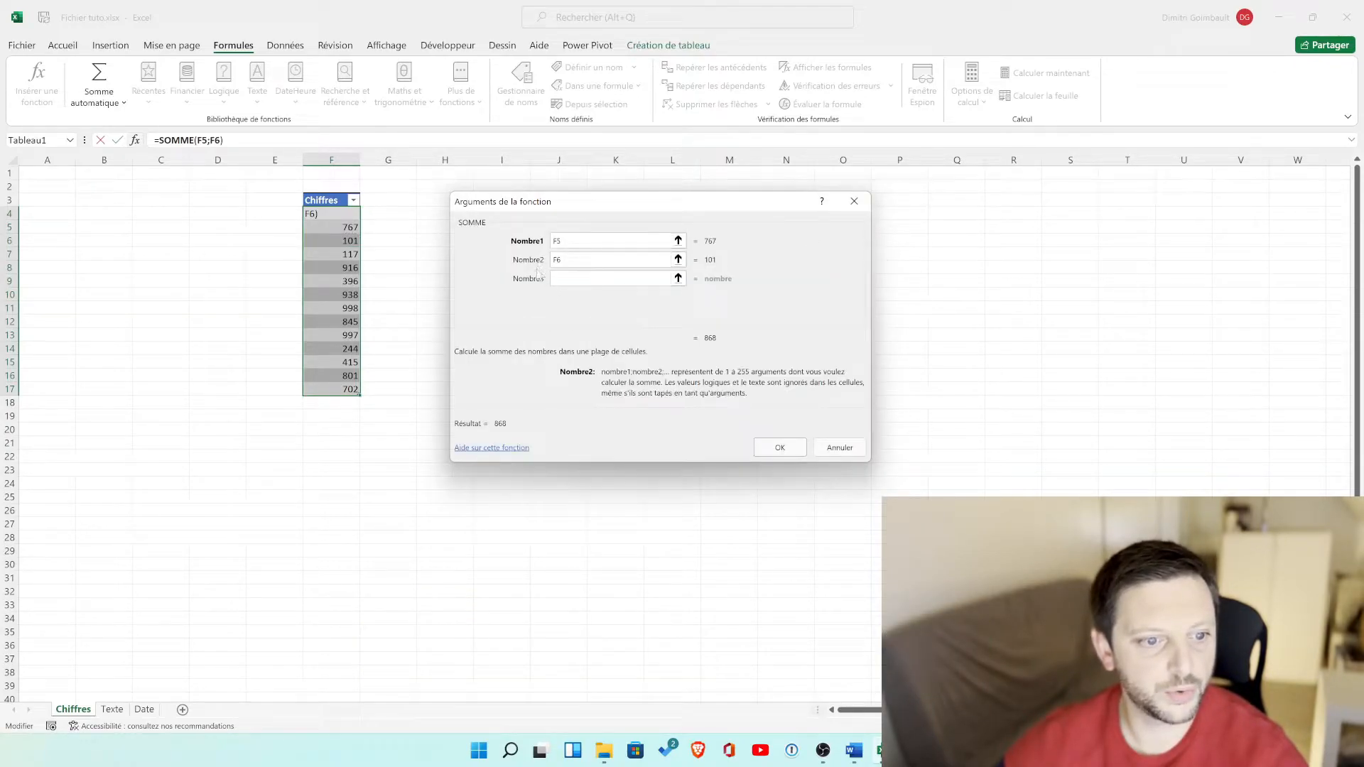
# Set the SOMME arguments Nombre3 to cell F6 and Nombre4 to cell F8.
pyautogui.click(679, 277)
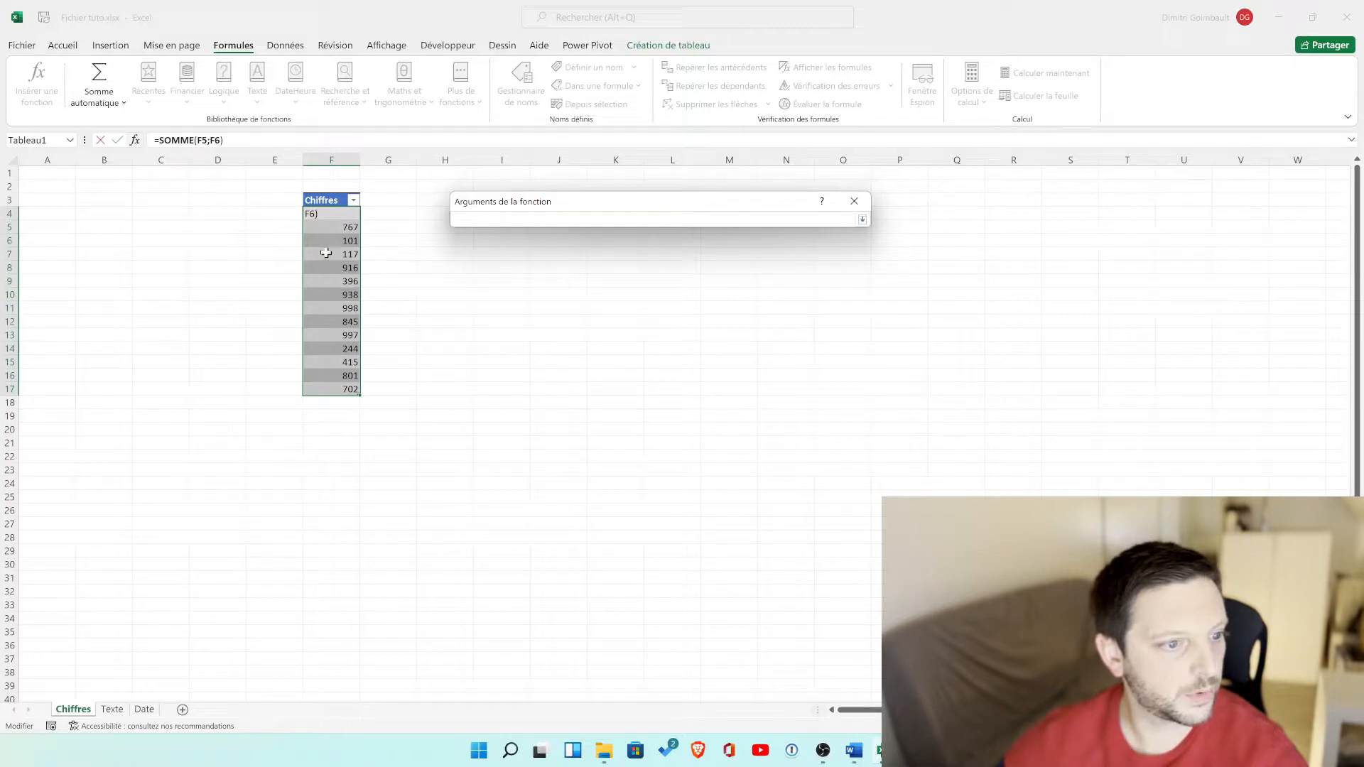
pyautogui.click(329, 243)
pyautogui.click(862, 219)
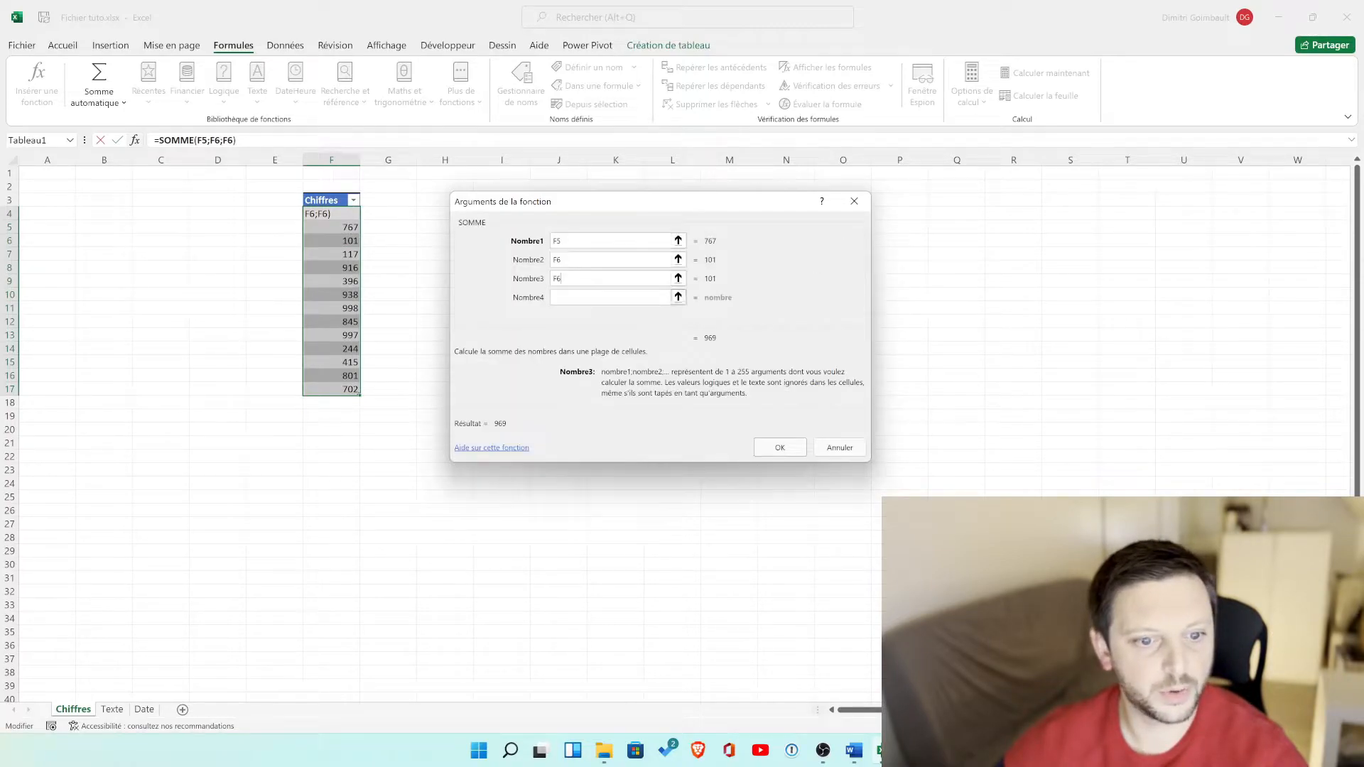
pyautogui.click(680, 293)
pyautogui.click(329, 268)
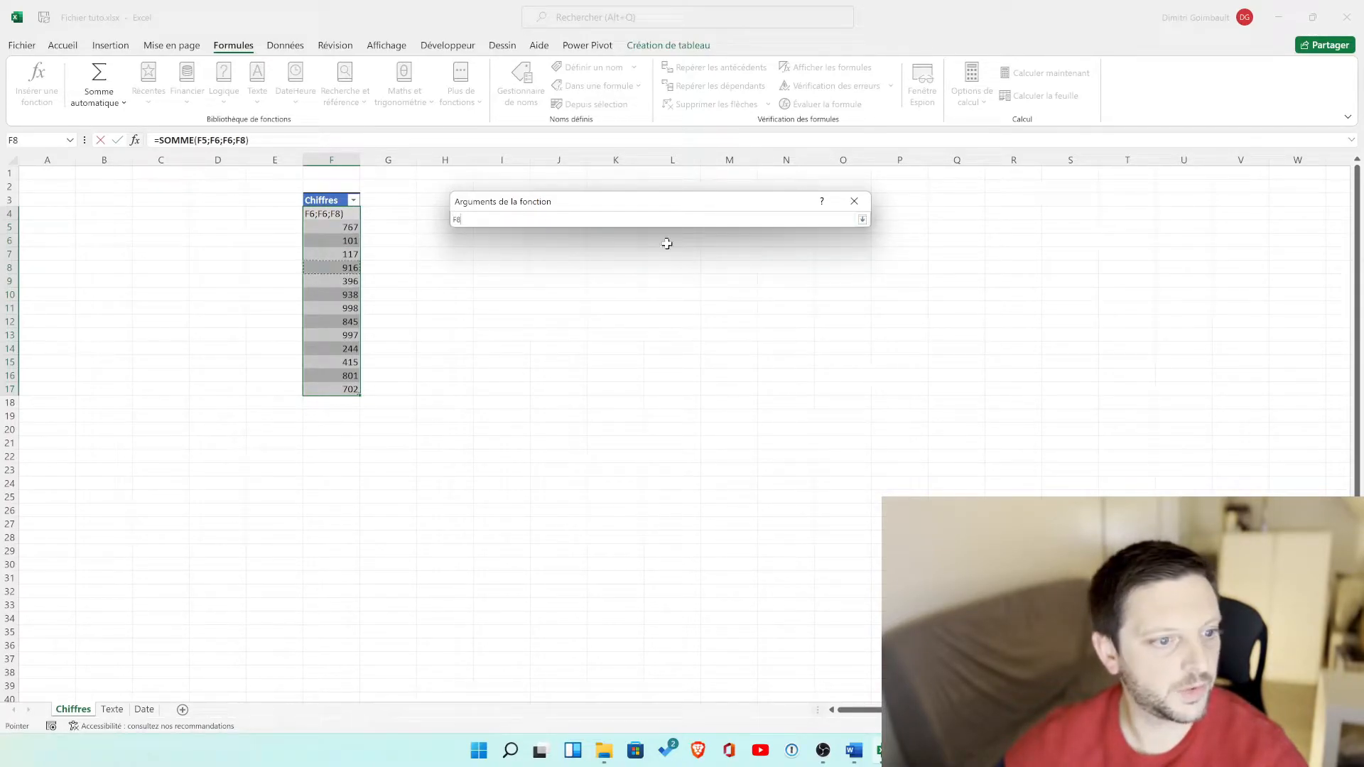
pyautogui.click(861, 219)
# Set the SOMME argument Nombre5 to cell F7 and apply the function to F4.
pyautogui.click(680, 317)
pyautogui.click(340, 255)
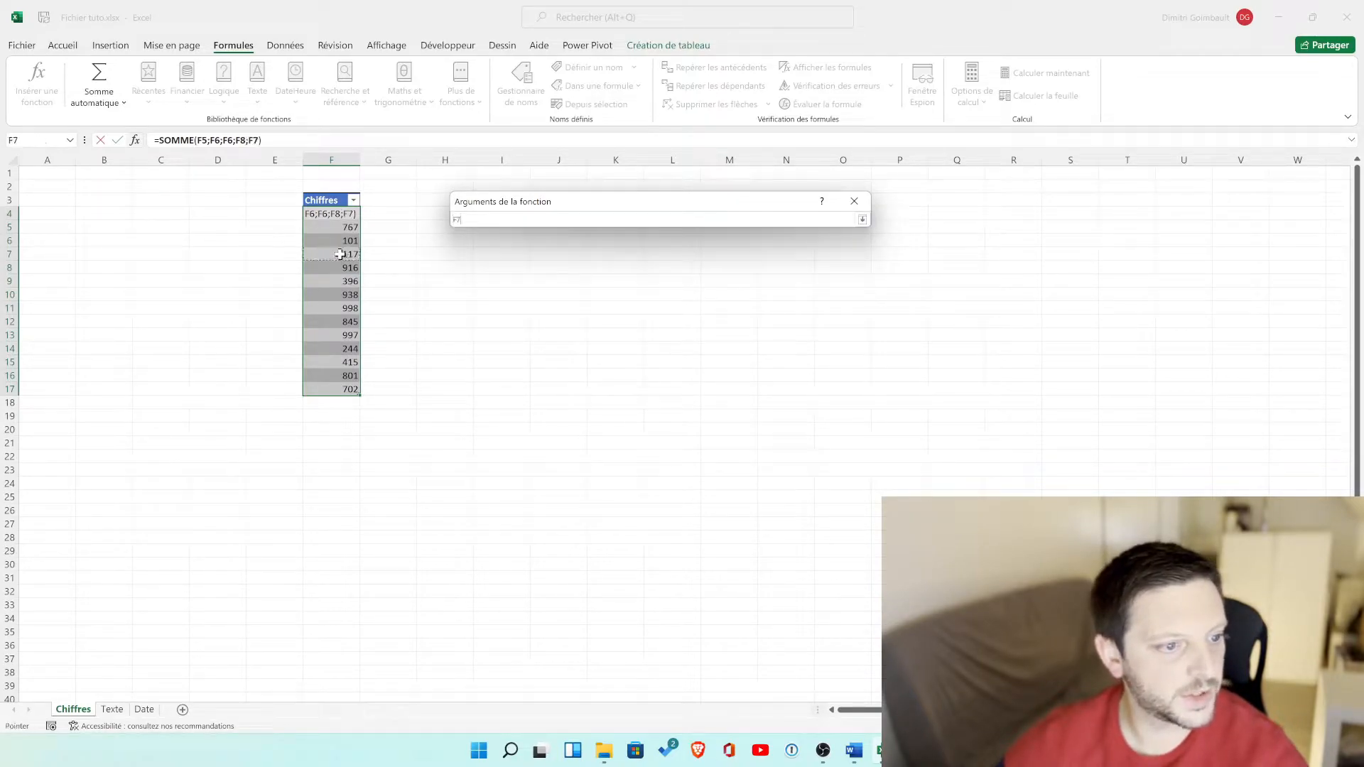
pyautogui.click(862, 219)
pyautogui.click(781, 447)
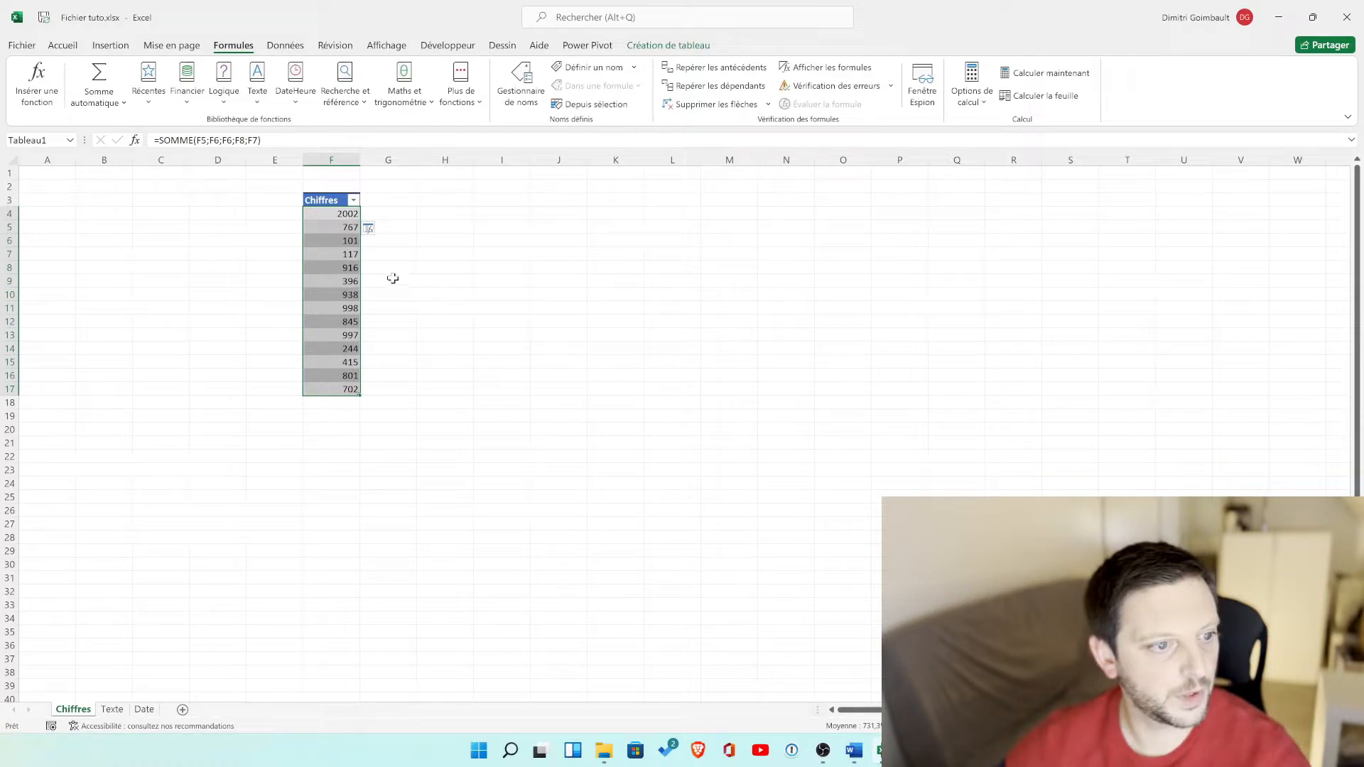
# Review the SOMME formula in F4 against its source cells and reopen its function arguments.
pyautogui.click(346, 214)
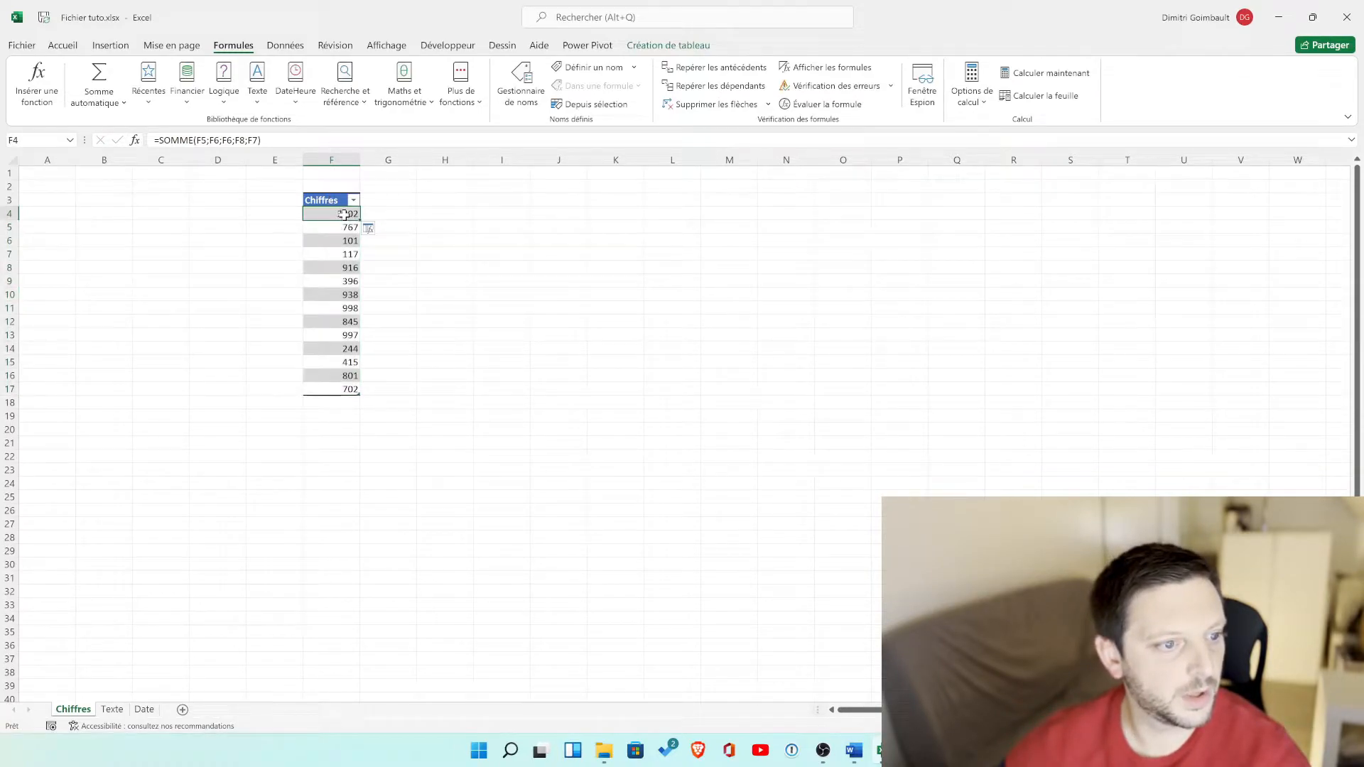
pyautogui.moveTo(350, 229); pyautogui.dragTo(351, 282)
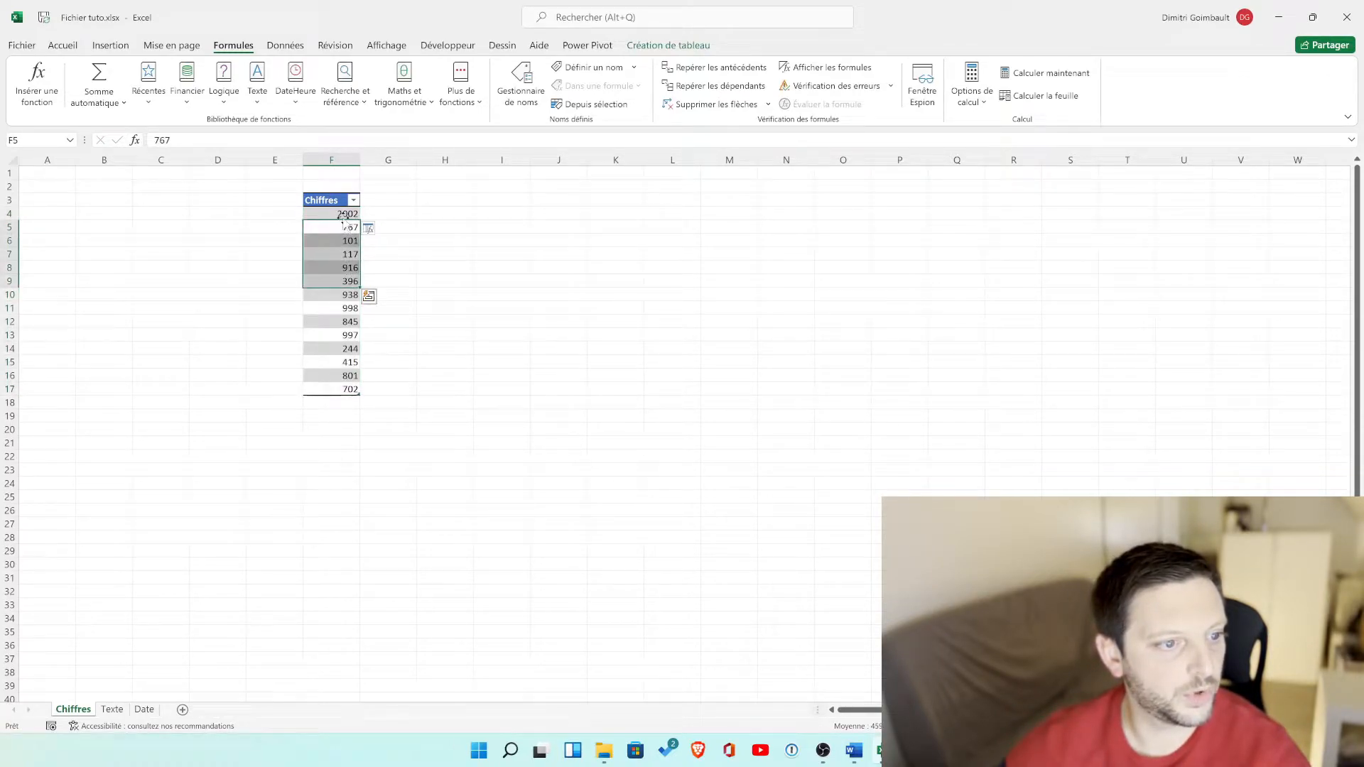
pyautogui.click(343, 215)
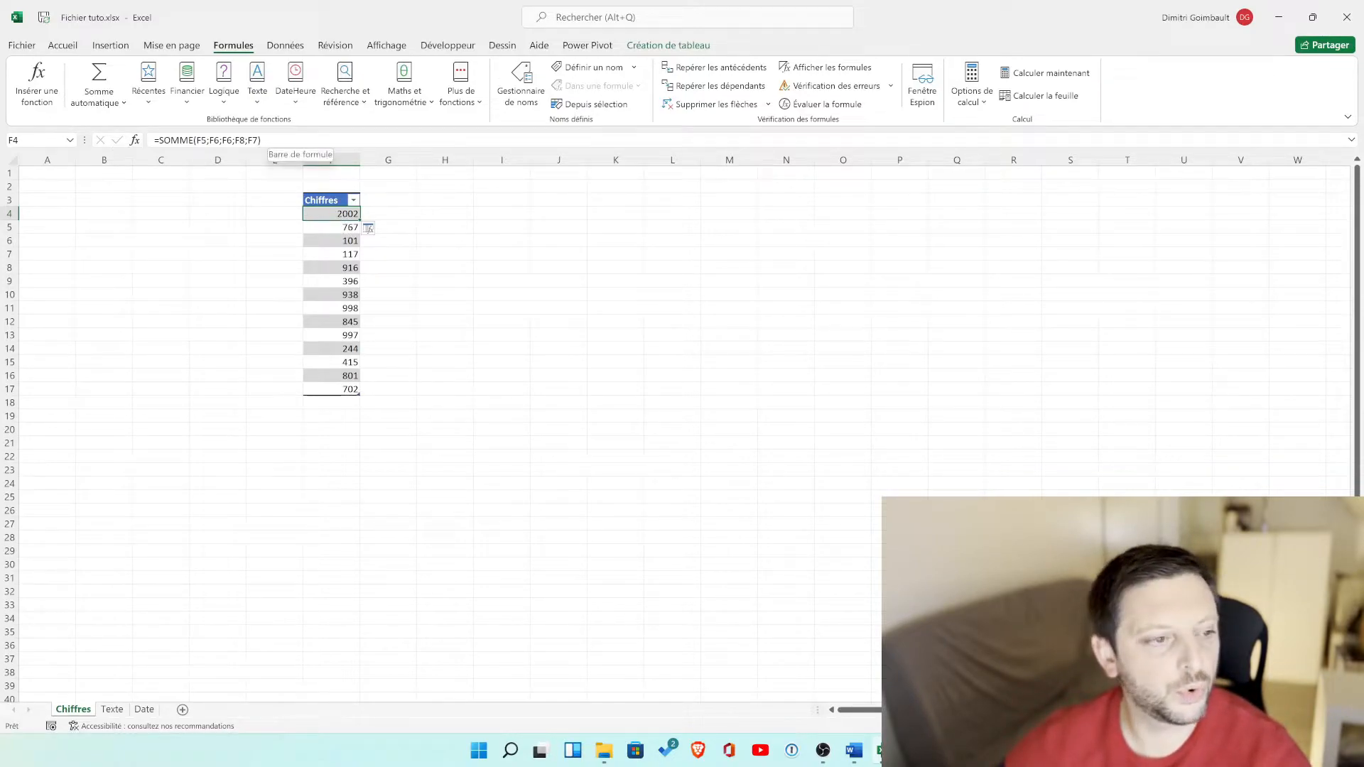
pyautogui.press('F2')
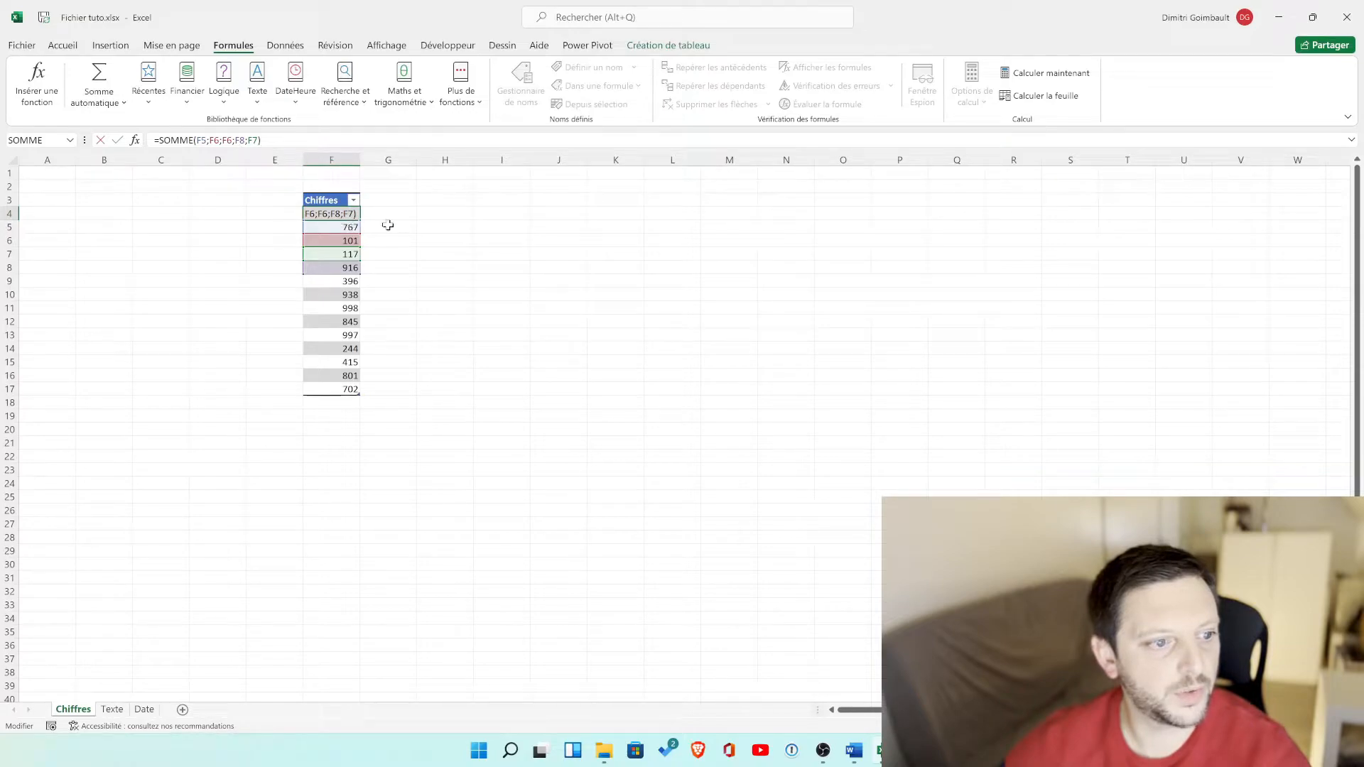
pyautogui.click(343, 214)
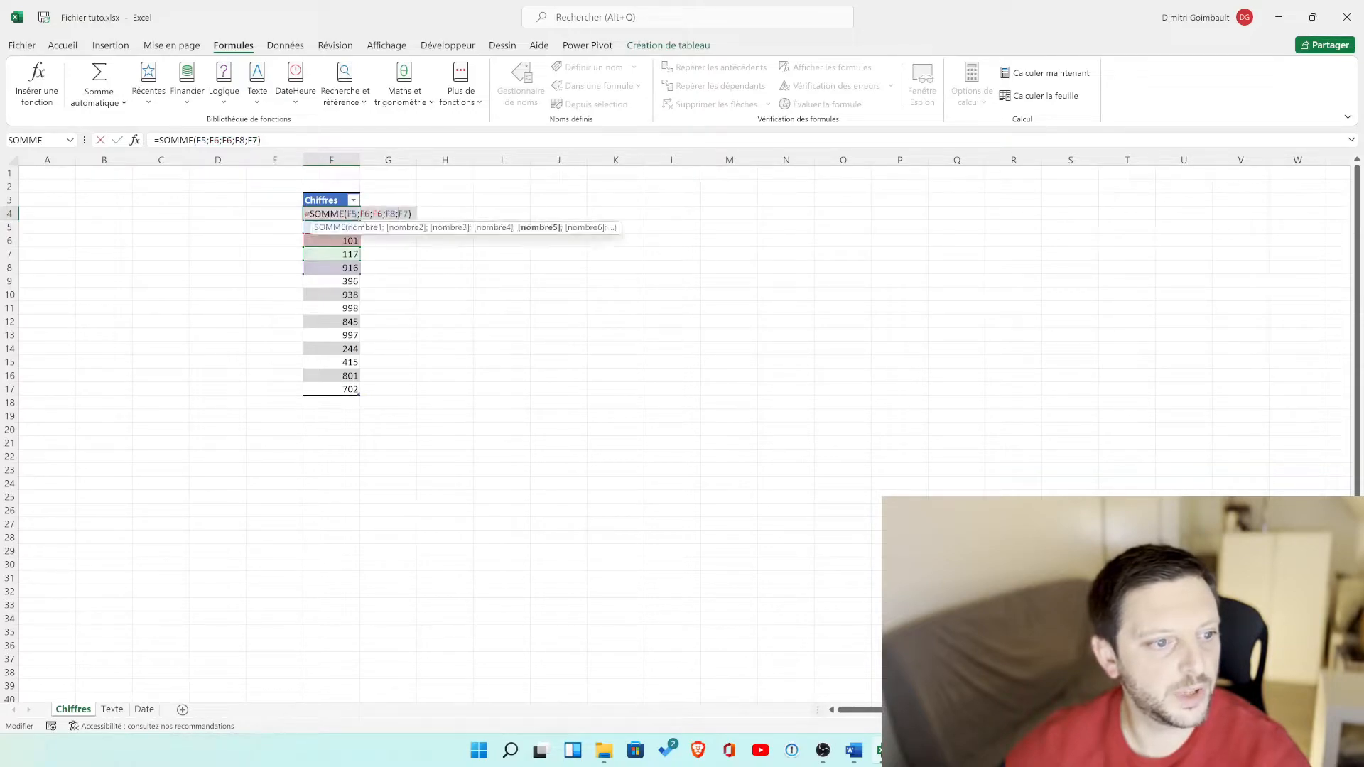
pyautogui.click(135, 141)
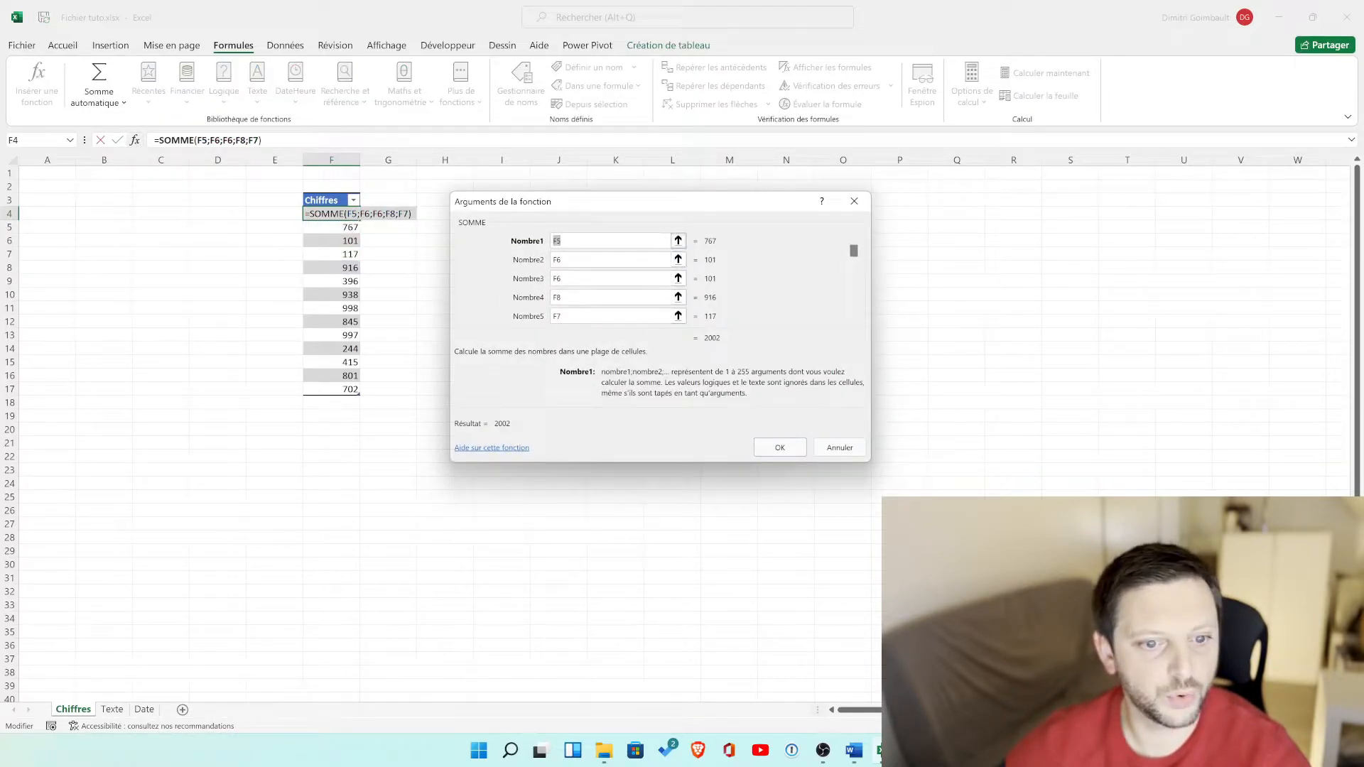
# Clear the duplicate F6 reference from the Nombre3 argument and go on to the arguments from Nombre5 onward.
pyautogui.click(617, 279)
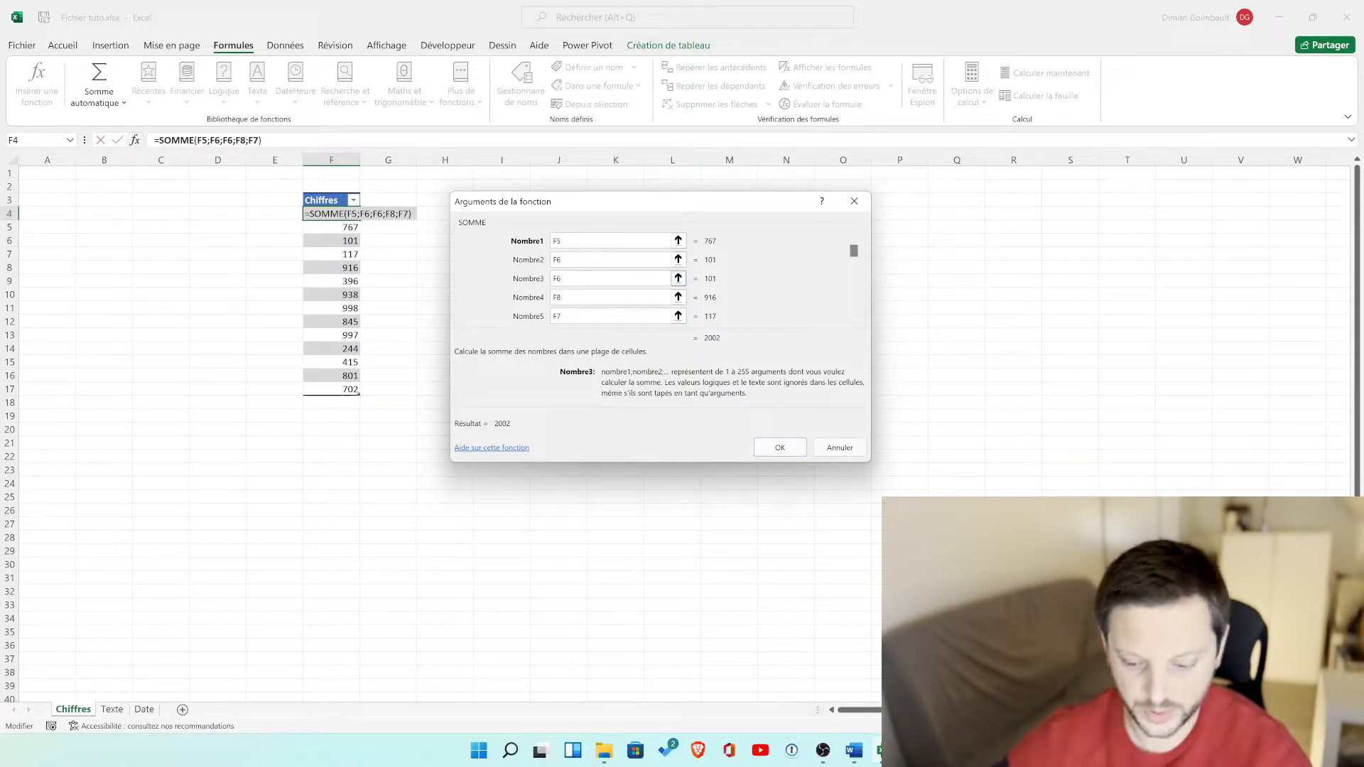
pyautogui.press('BackSpace')
pyautogui.press('BackSpace')
pyautogui.click(957, 254)
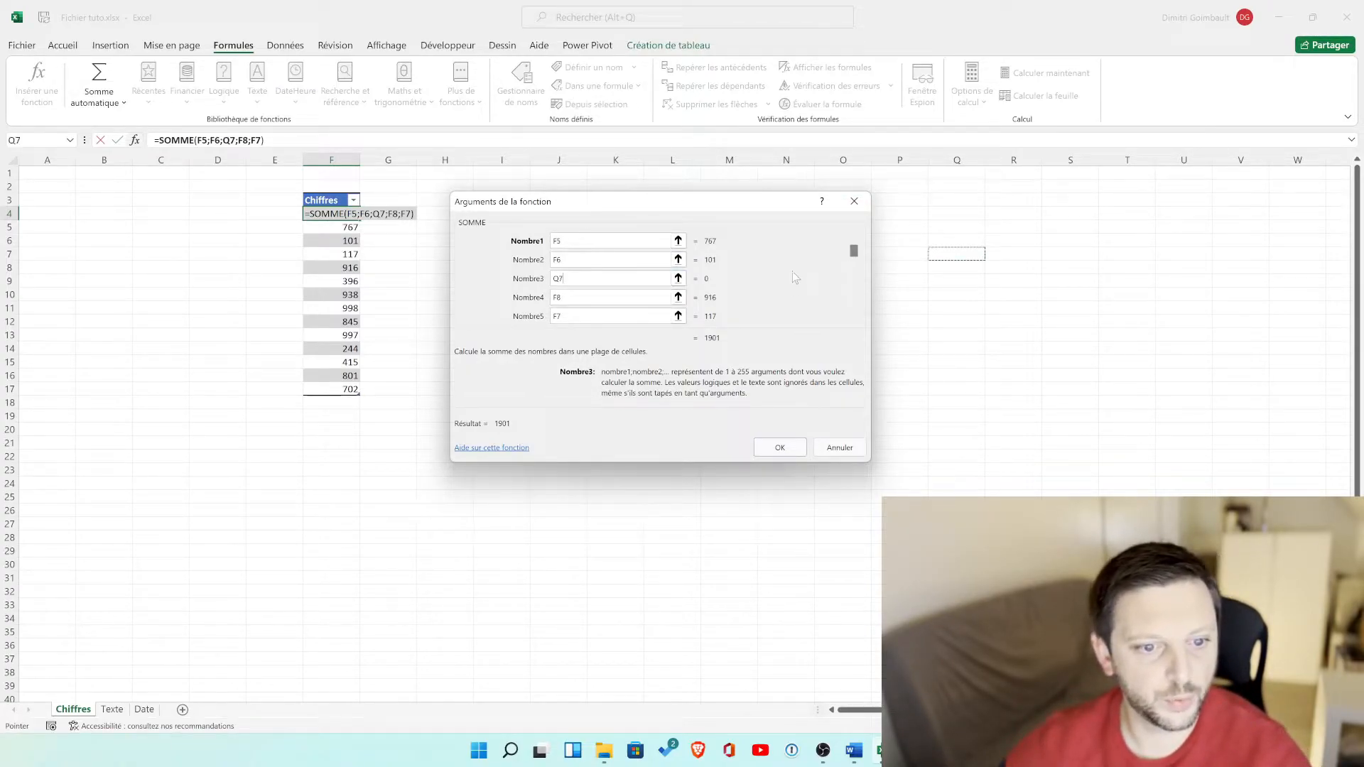
pyautogui.press('BackSpace')
pyautogui.press('Tab')
pyautogui.press('Tab')
pyautogui.press('Tab')
pyautogui.press('Tab')
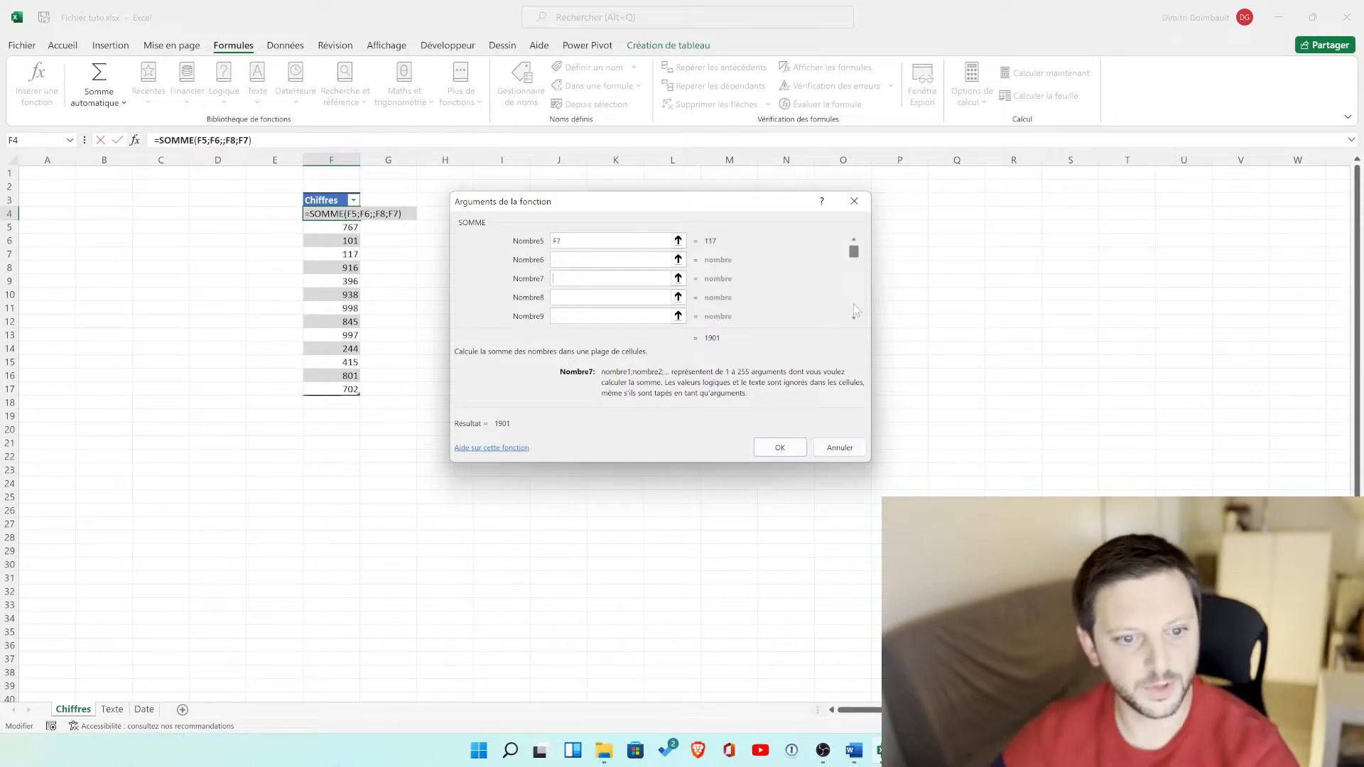
# Set the SOMME arguments Nombre5 to cell F5 and Nombre6 to cell F6.
pyautogui.click(678, 242)
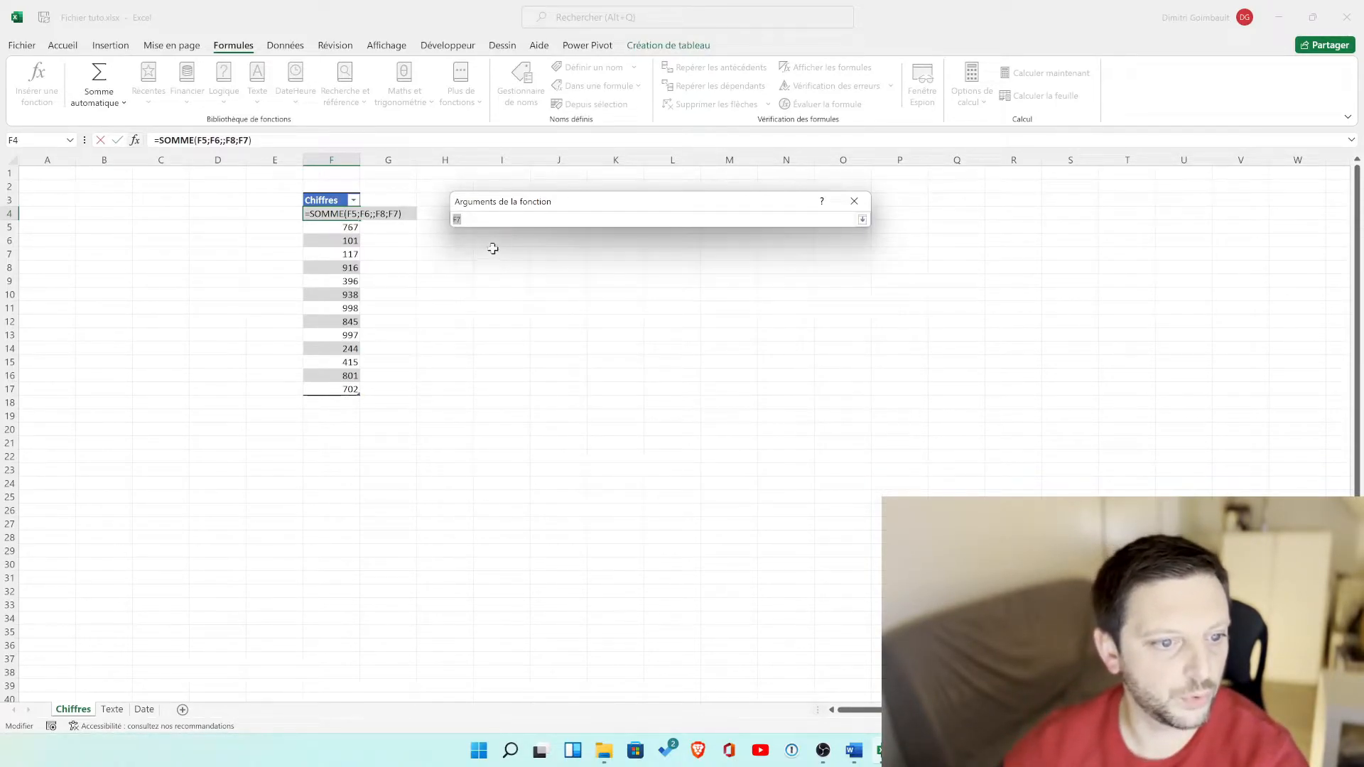
pyautogui.click(346, 226)
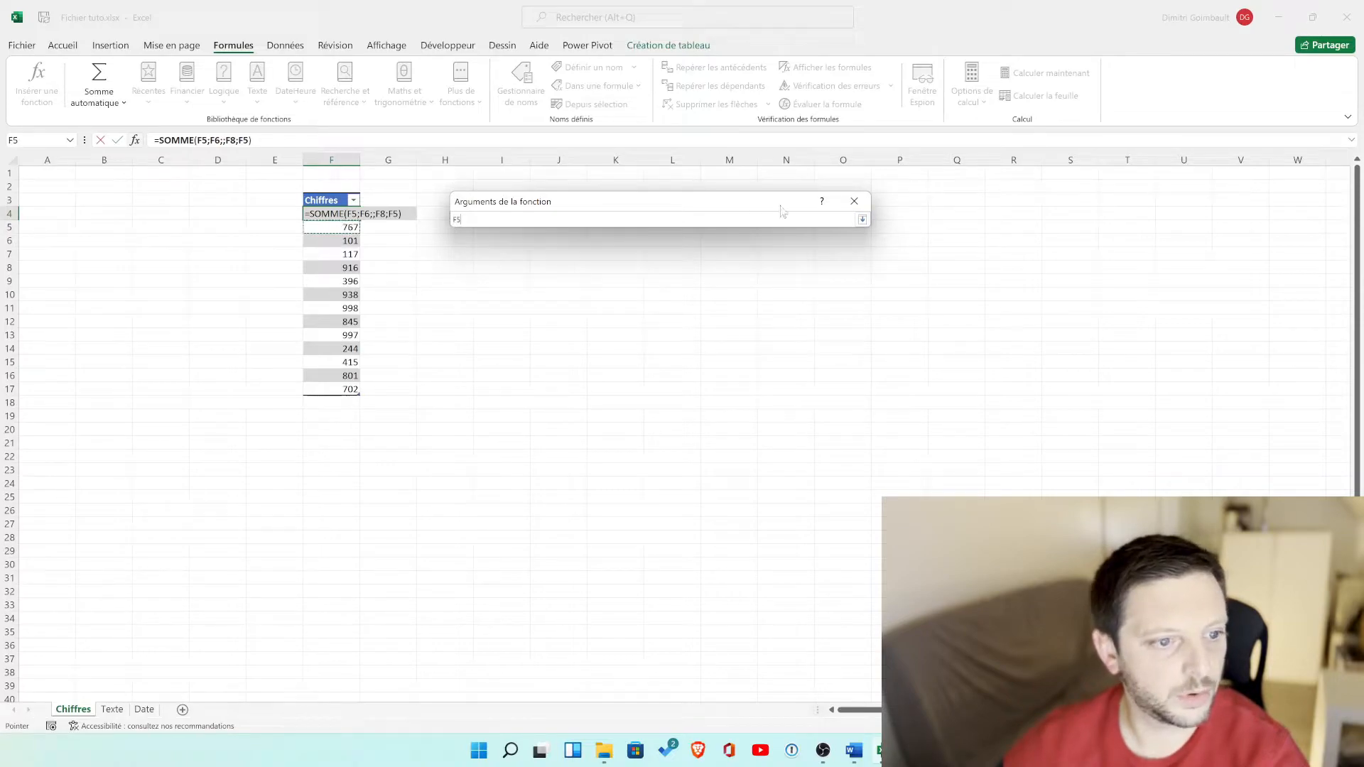
pyautogui.click(862, 220)
pyautogui.click(679, 260)
pyautogui.click(353, 243)
pyautogui.click(862, 220)
# Set the SOMME argument Nombre7 to cell F7 and apply the revised formula in F4.
pyautogui.click(681, 278)
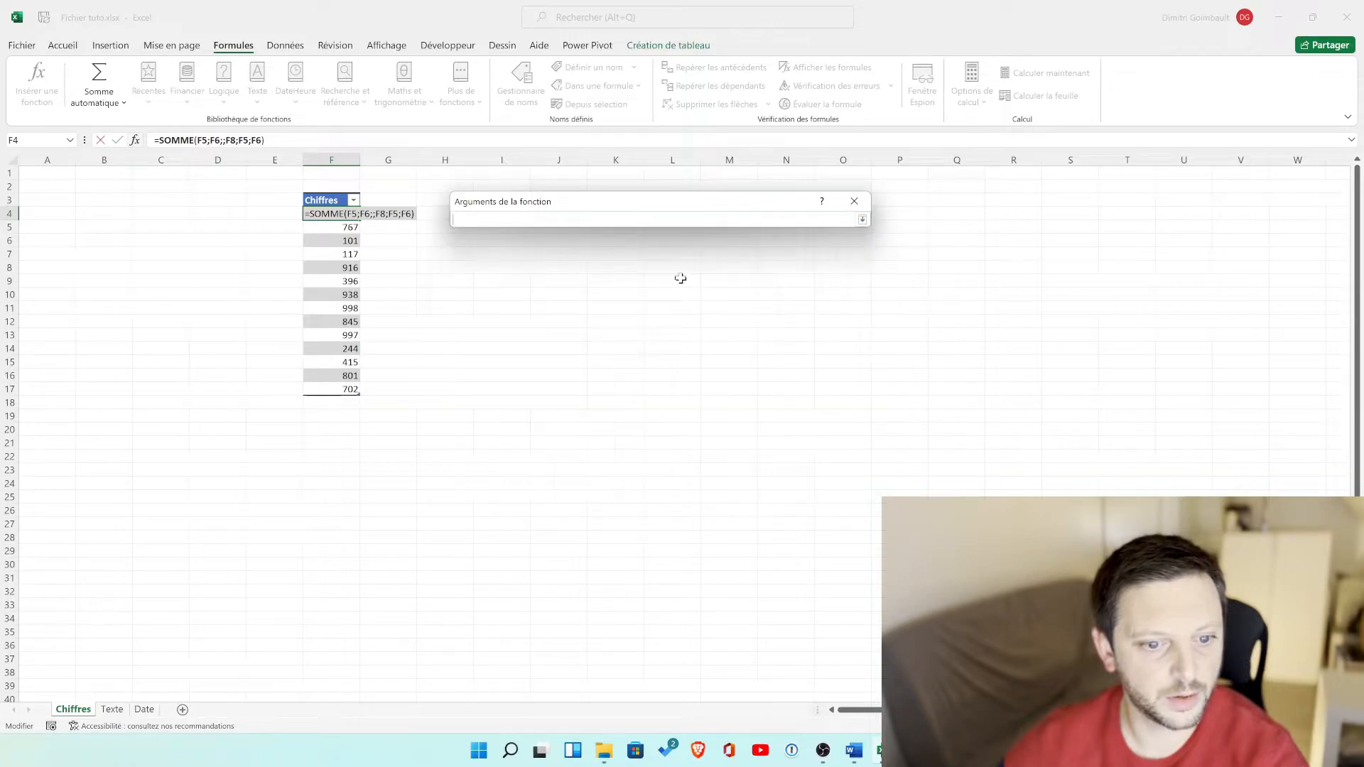
pyautogui.click(355, 254)
pyautogui.click(862, 220)
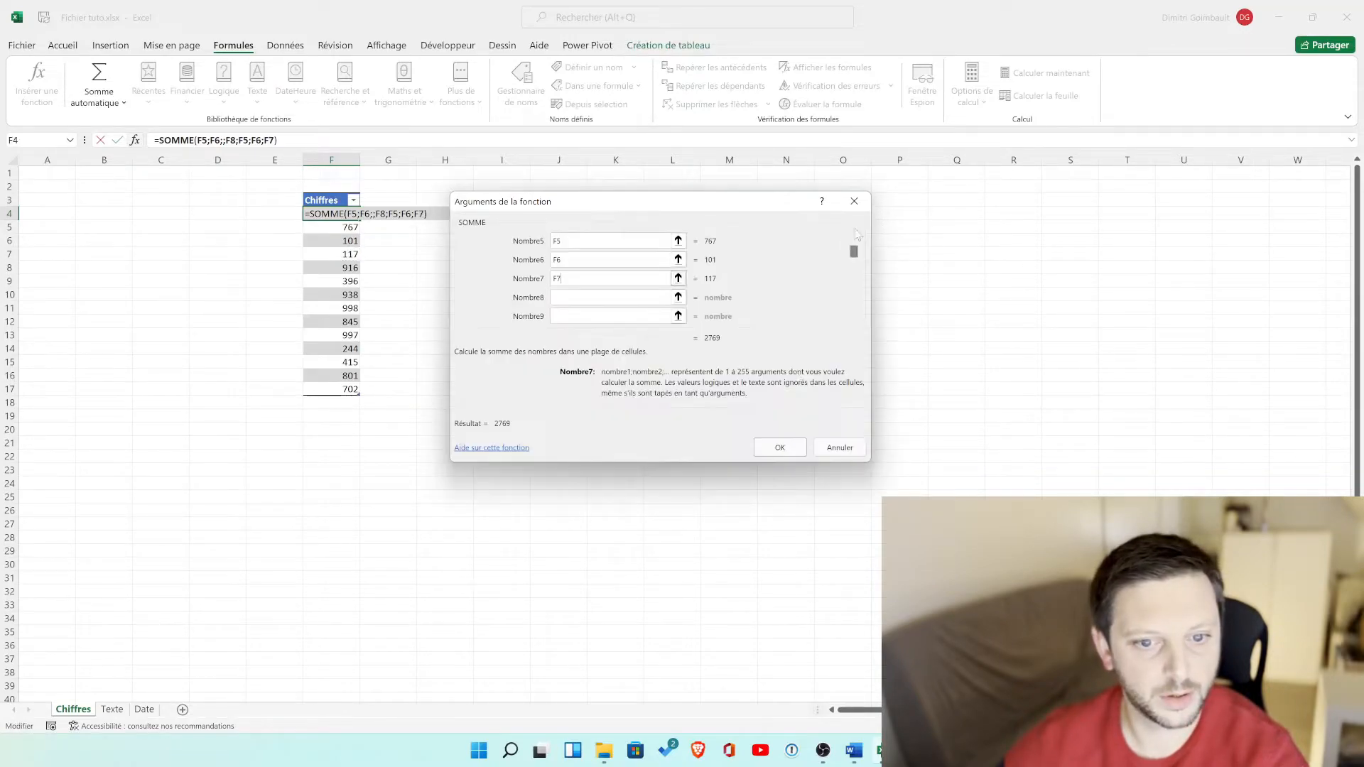
pyautogui.click(780, 447)
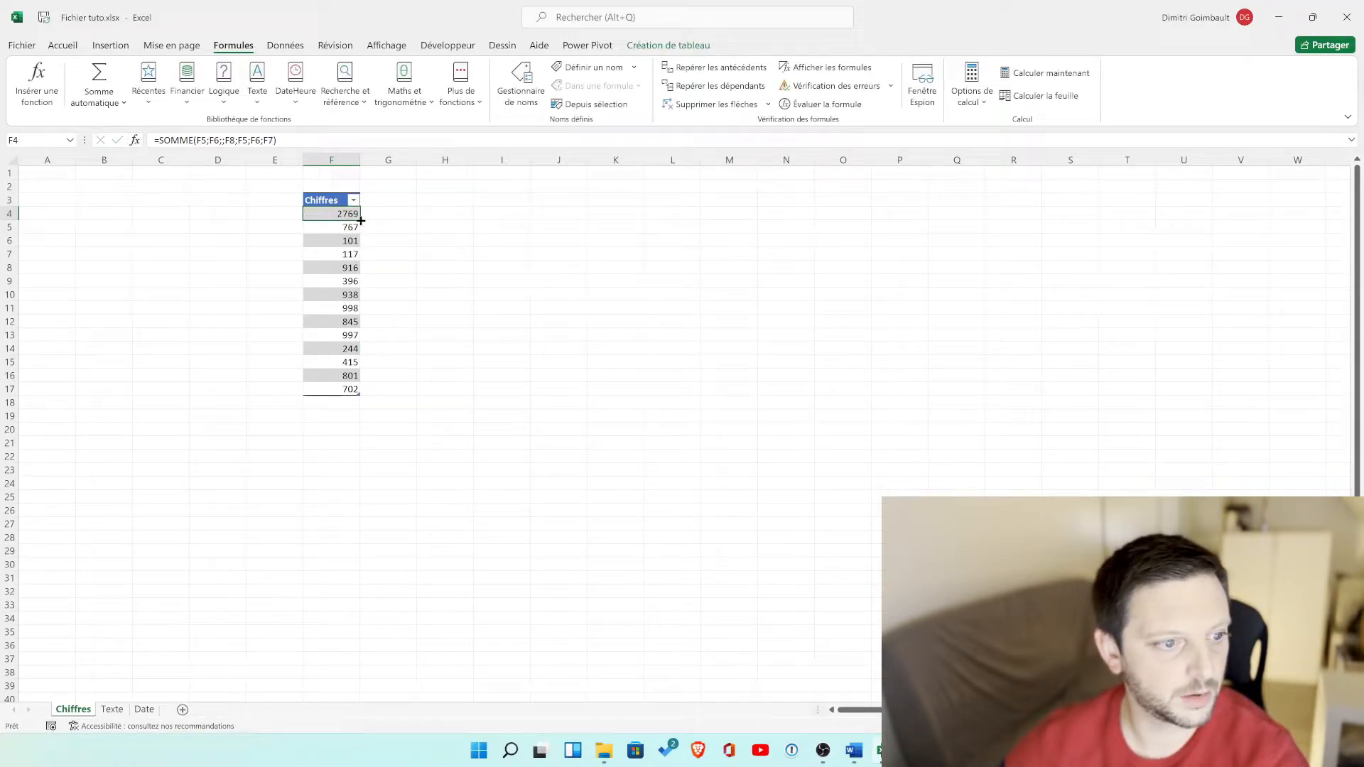
# Look through the whole list of math and trigonometry functions available for empty cell I6.
pyautogui.click(400, 267)
pyautogui.click(462, 241)
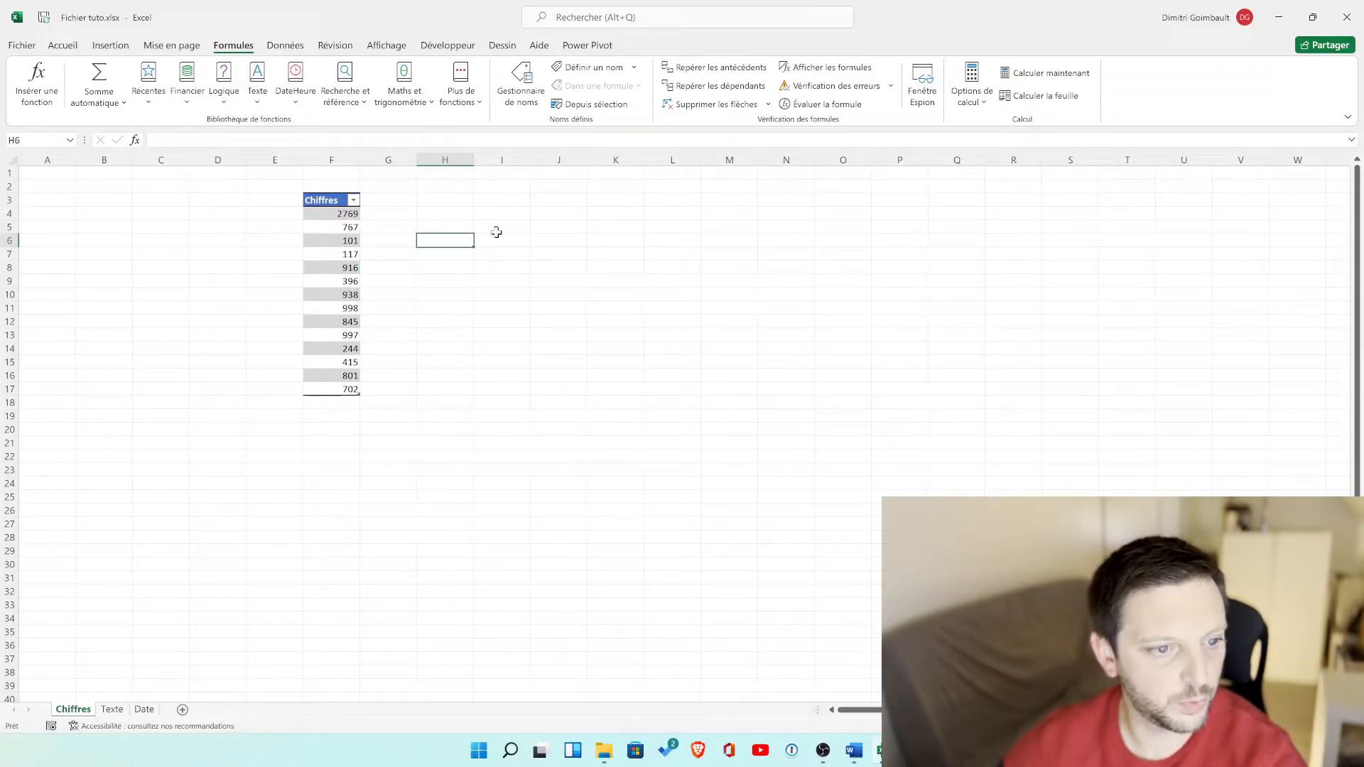
pyautogui.click(500, 240)
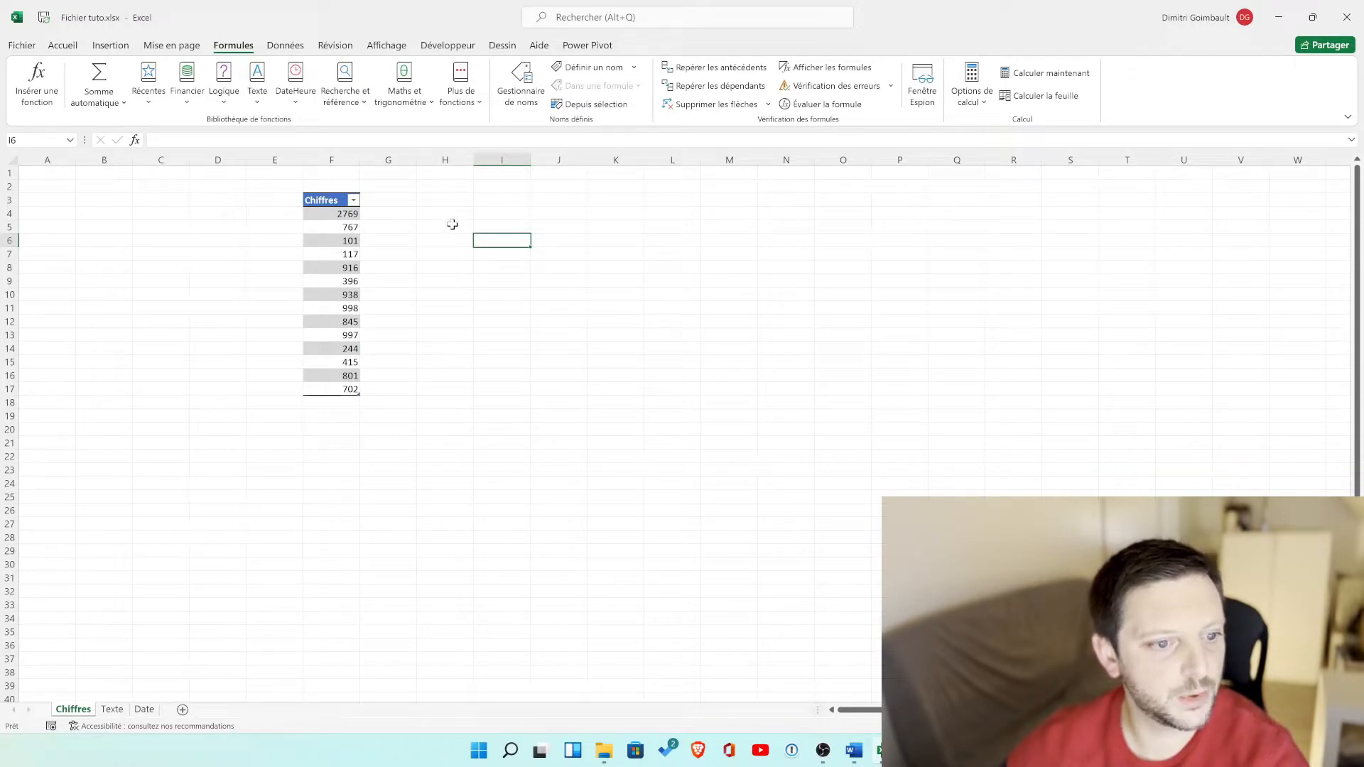
pyautogui.click(403, 107)
pyautogui.scroll(-3, 446, 455)
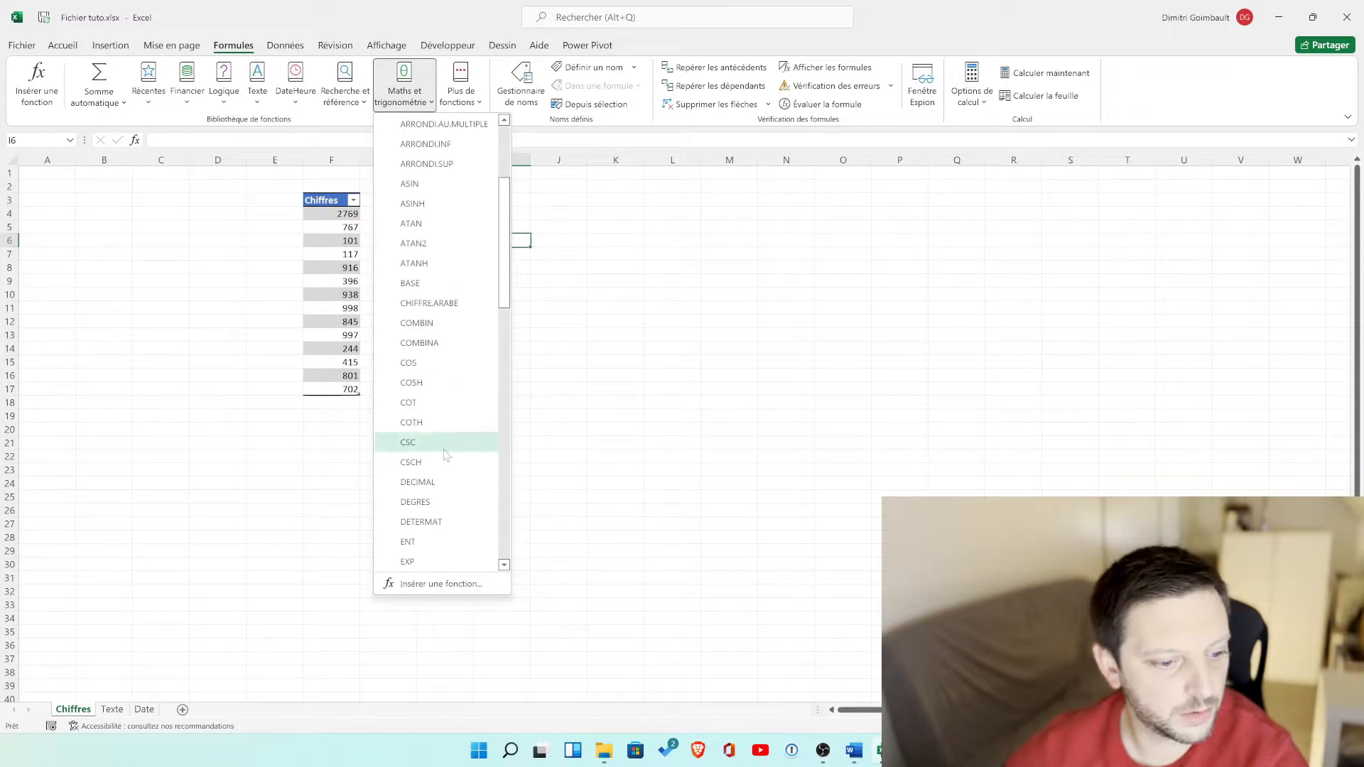
pyautogui.scroll(-3, 446, 455)
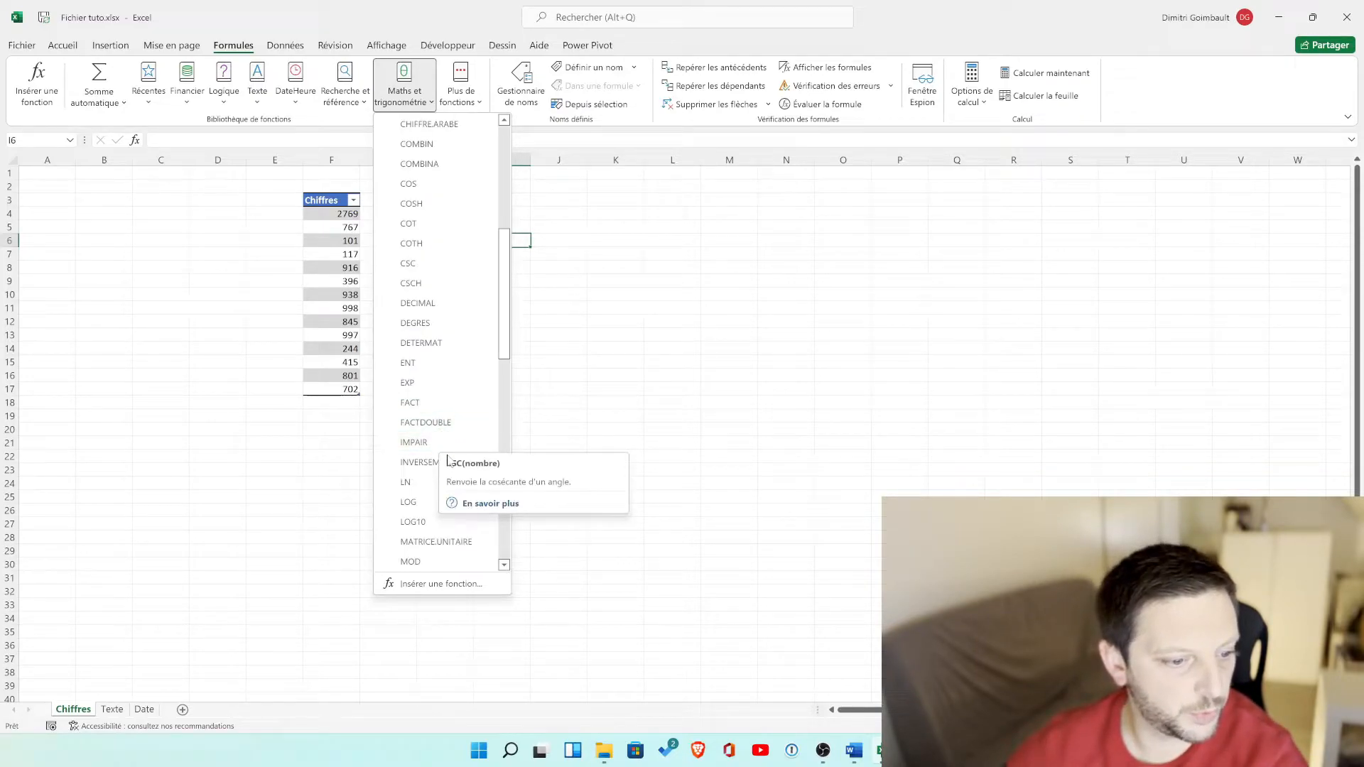
pyautogui.scroll(-4, 427, 461)
pyautogui.scroll(-2, 424, 462)
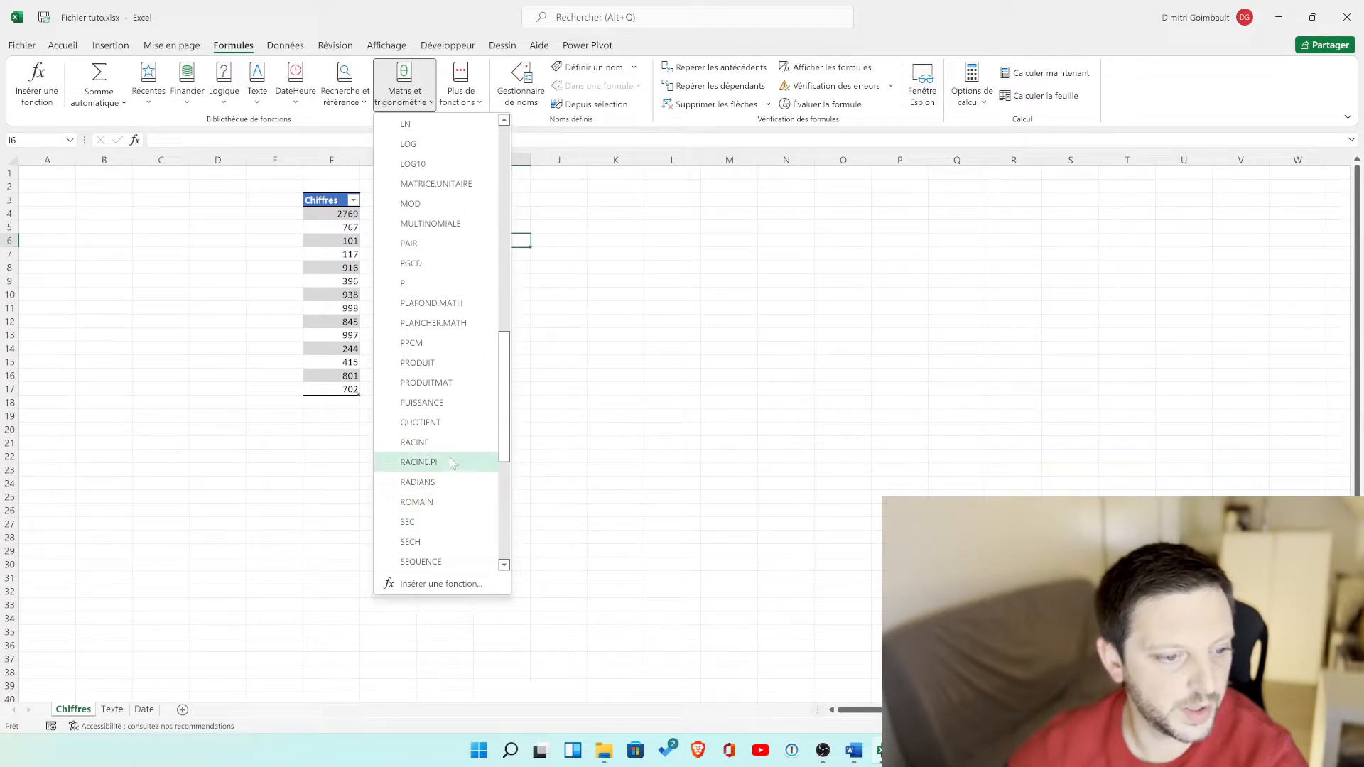
pyautogui.scroll(-6, 453, 434)
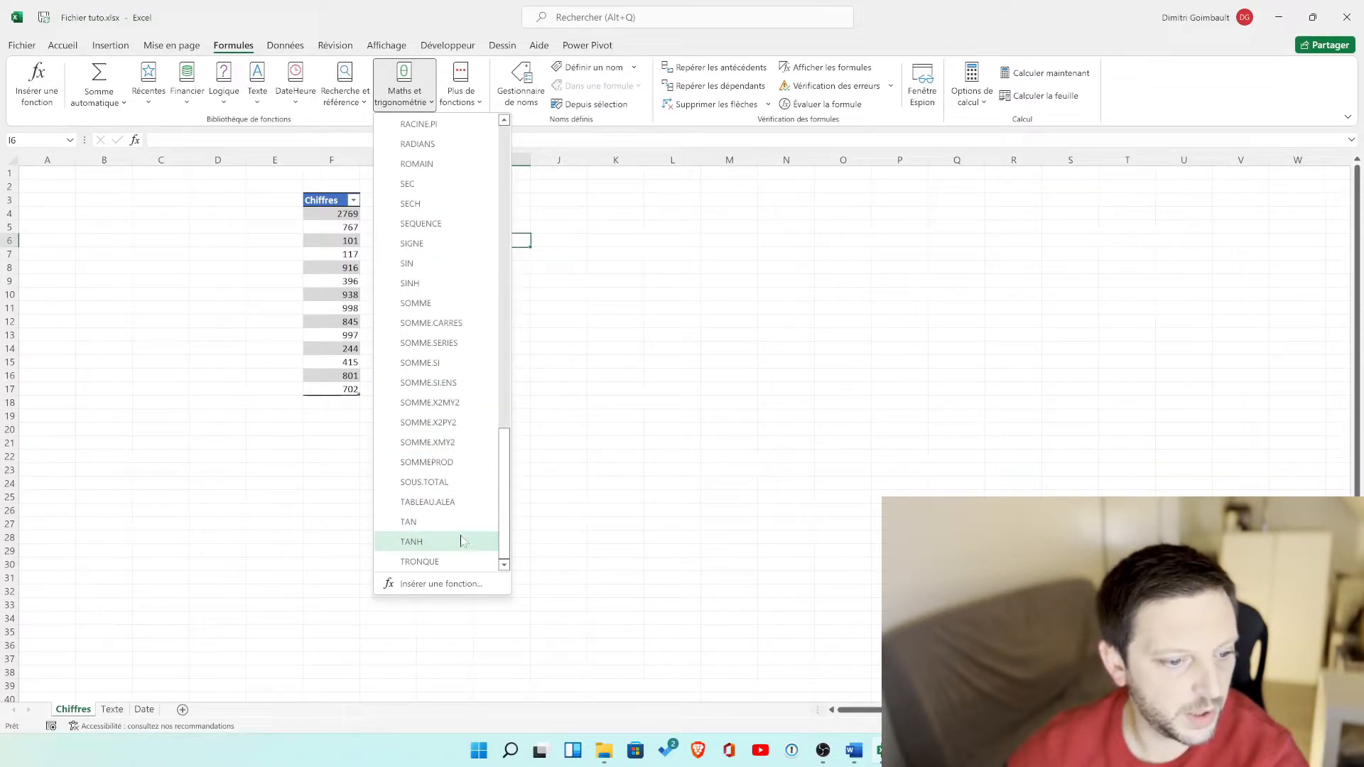
pyautogui.moveTo(448, 561)
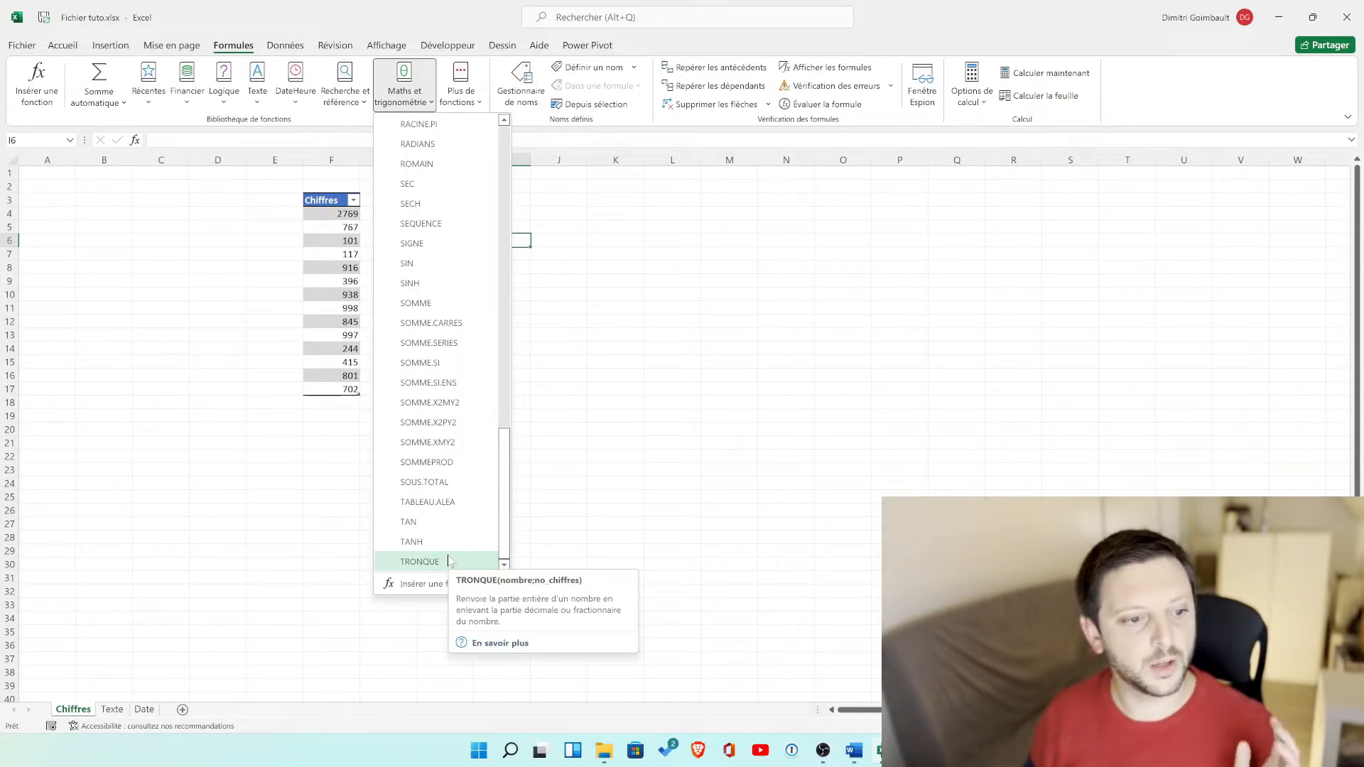
pyautogui.scroll(7, 462, 423)
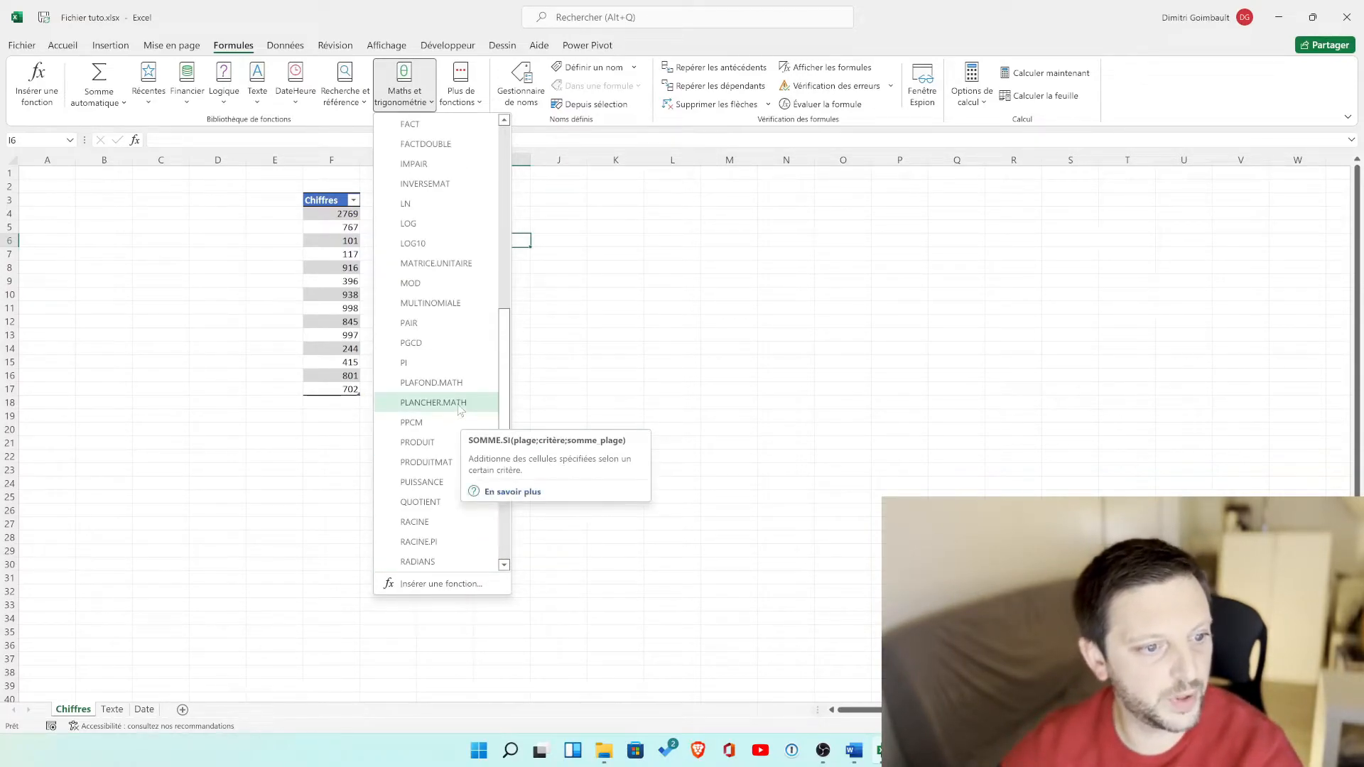
pyautogui.scroll(10, 458, 409)
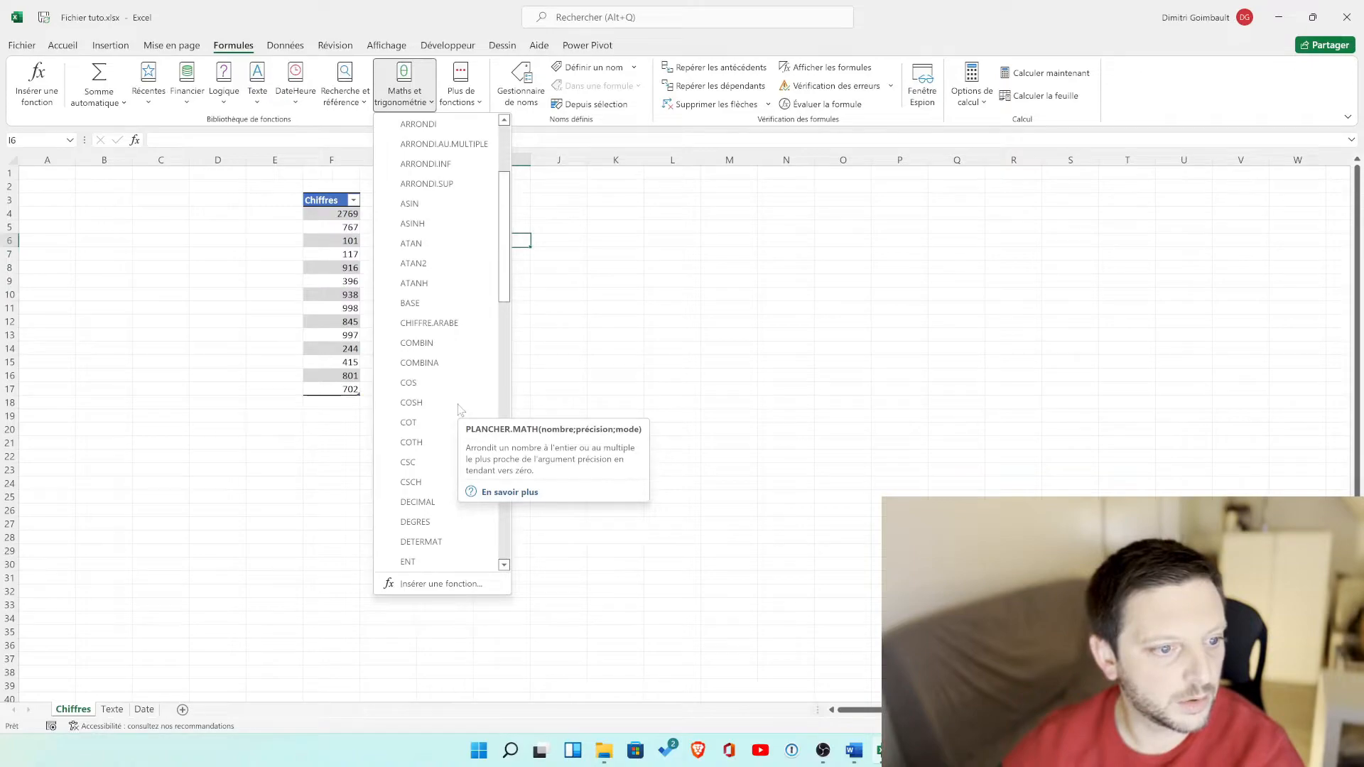
# Insert the PRODUIT function in cell I6 with cell F5 as its Nombre1 argument.
pyautogui.scroll(-9, 457, 408)
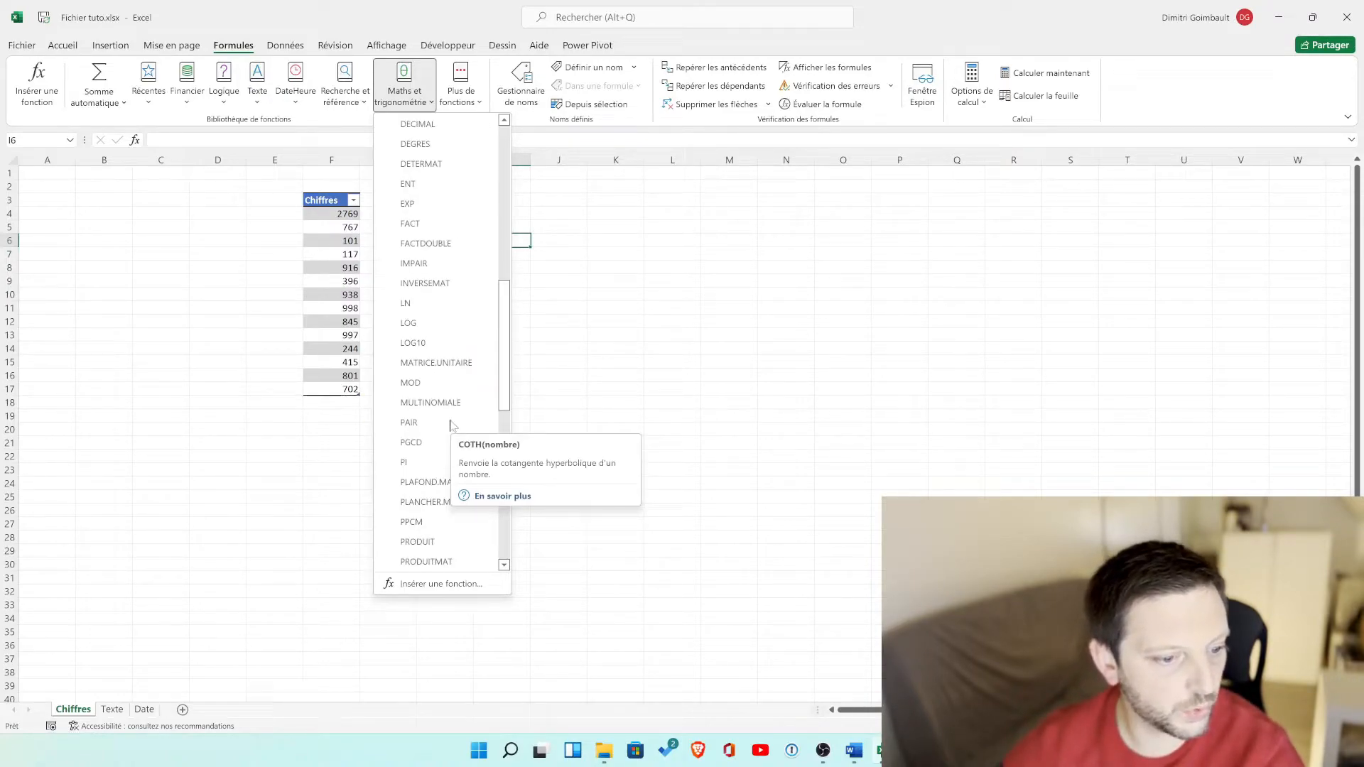
pyautogui.click(426, 541)
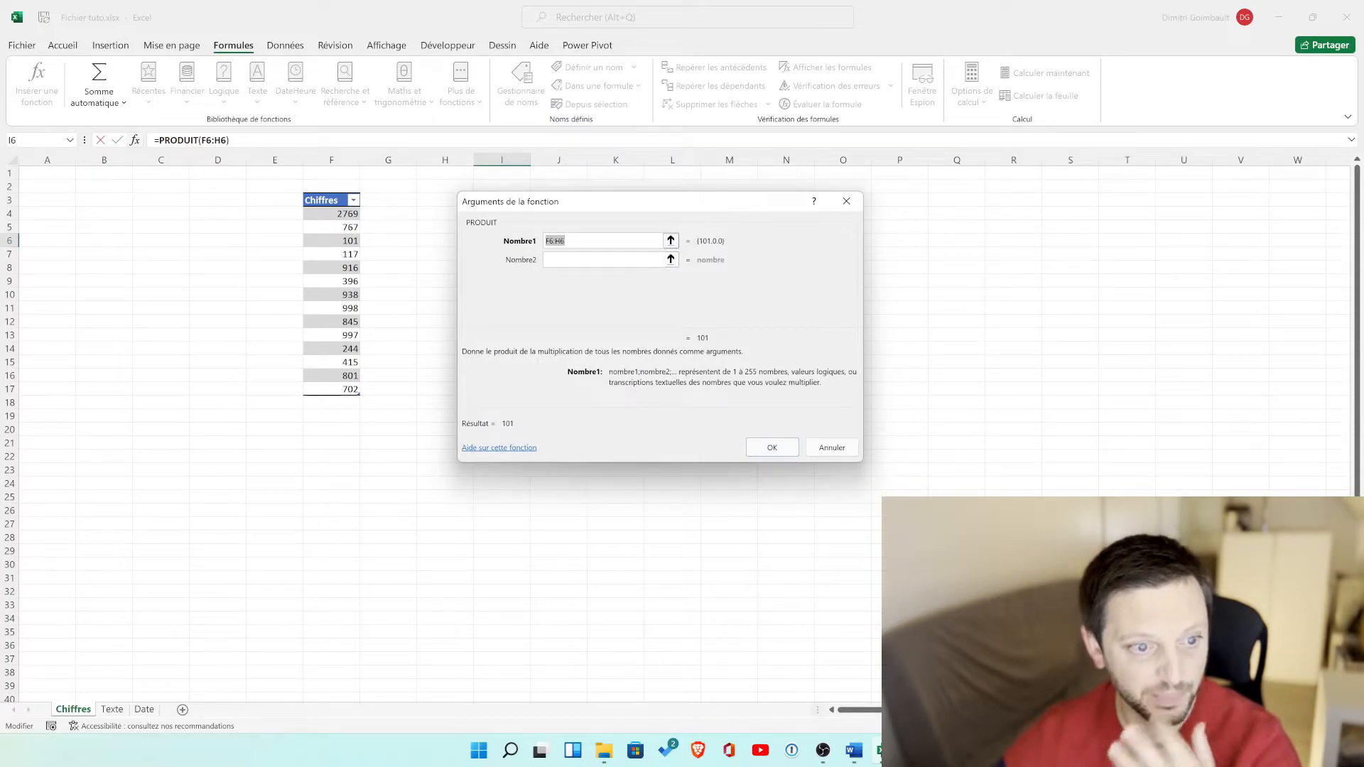
pyautogui.click(671, 241)
pyautogui.click(340, 227)
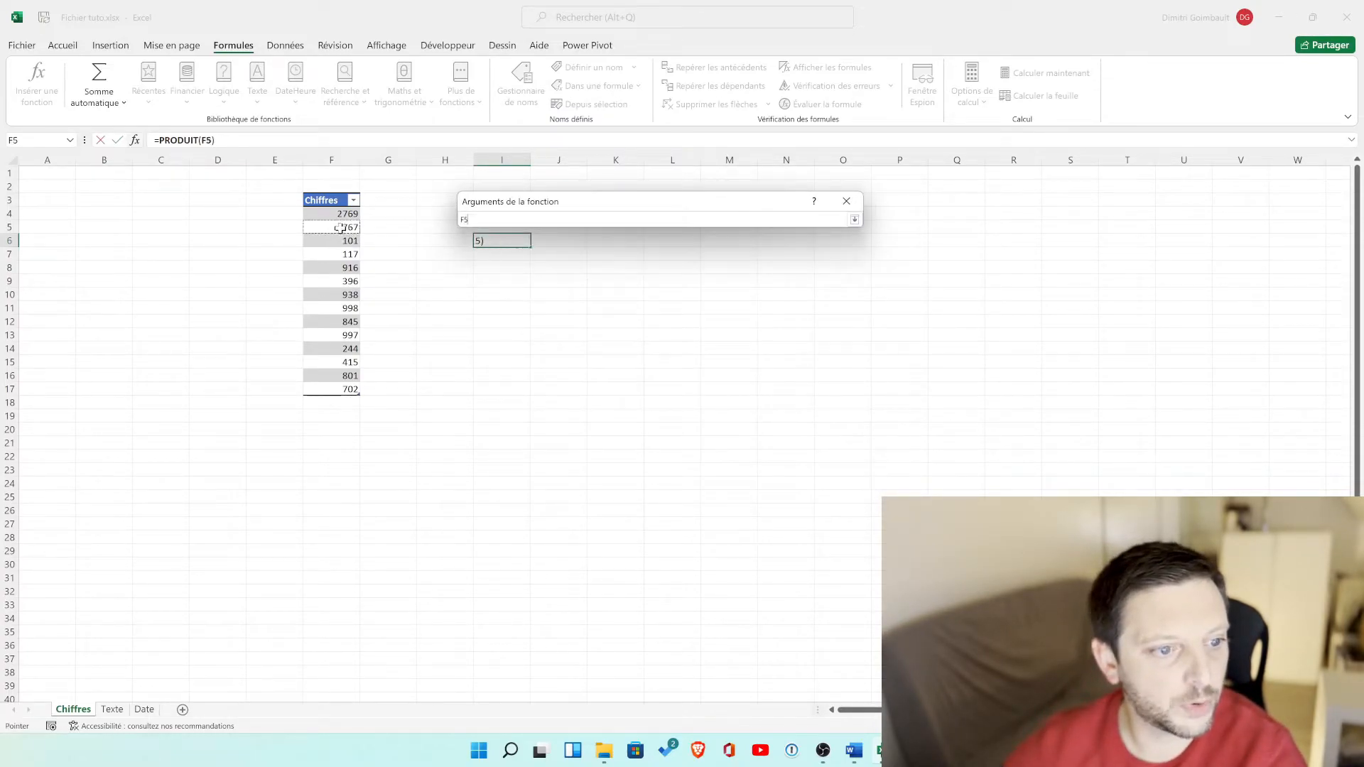
pyautogui.click(856, 221)
# Set the PRODUIT argument Nombre2 to the range F7:F12.
pyautogui.click(672, 260)
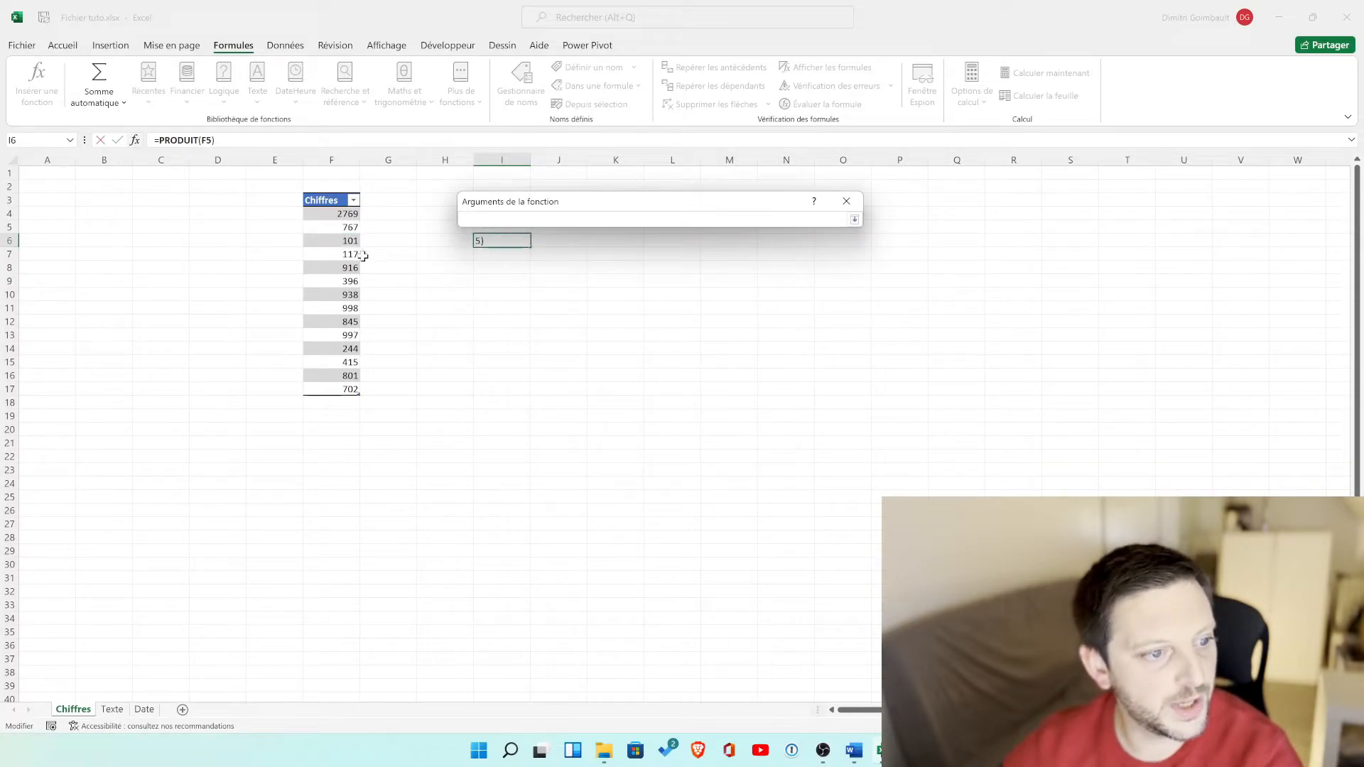
pyautogui.moveTo(348, 254); pyautogui.dragTo(346, 323)
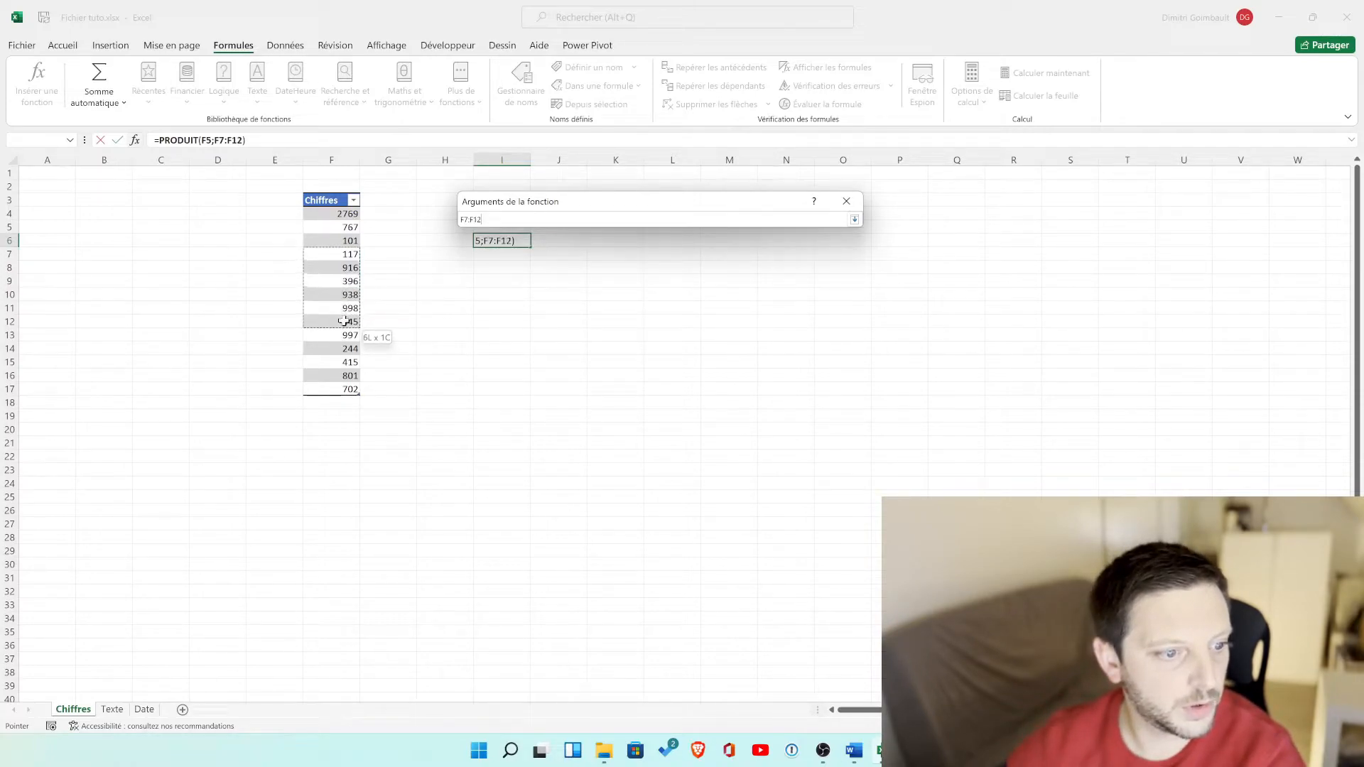
pyautogui.click(854, 219)
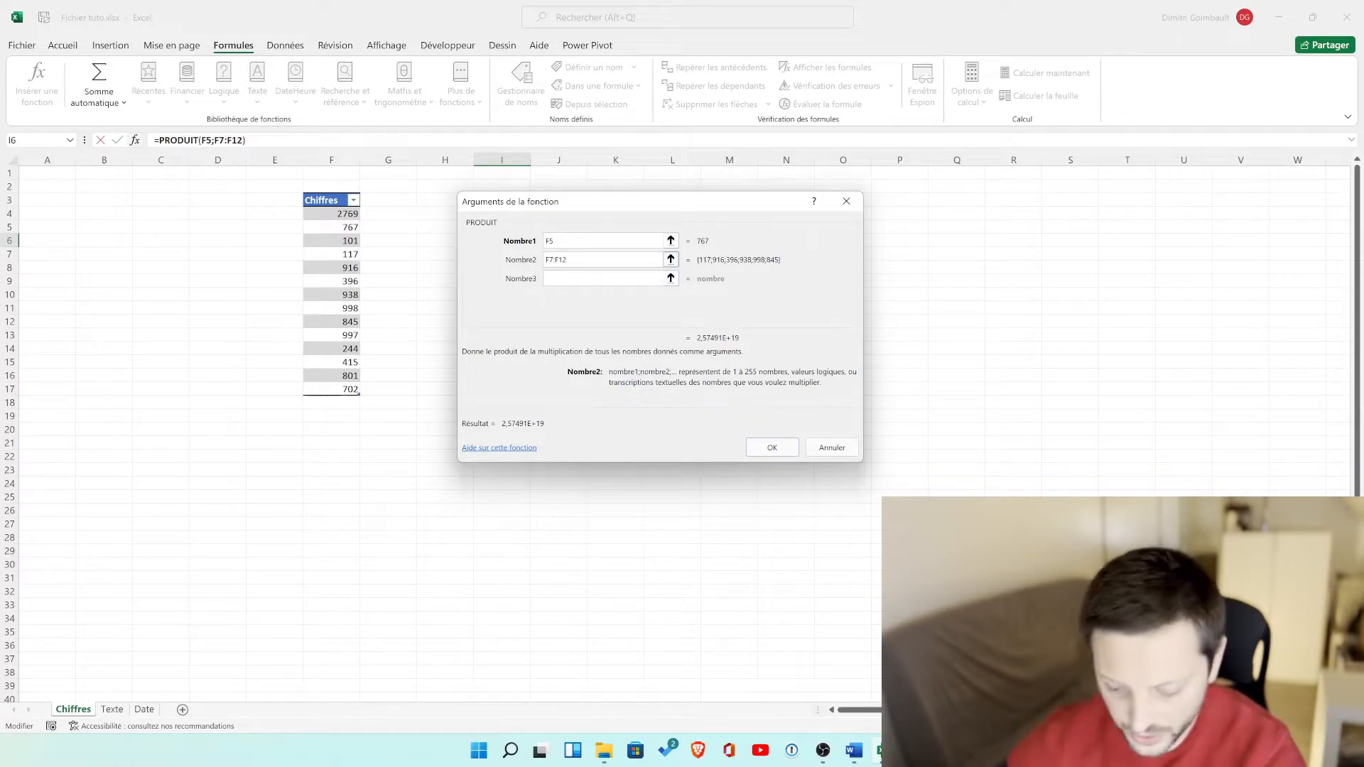
# Shorten the Nombre2 range to F7:F8 and apply the PRODUIT formula in I6.
pyautogui.press('BackSpace')
pyautogui.write('0')
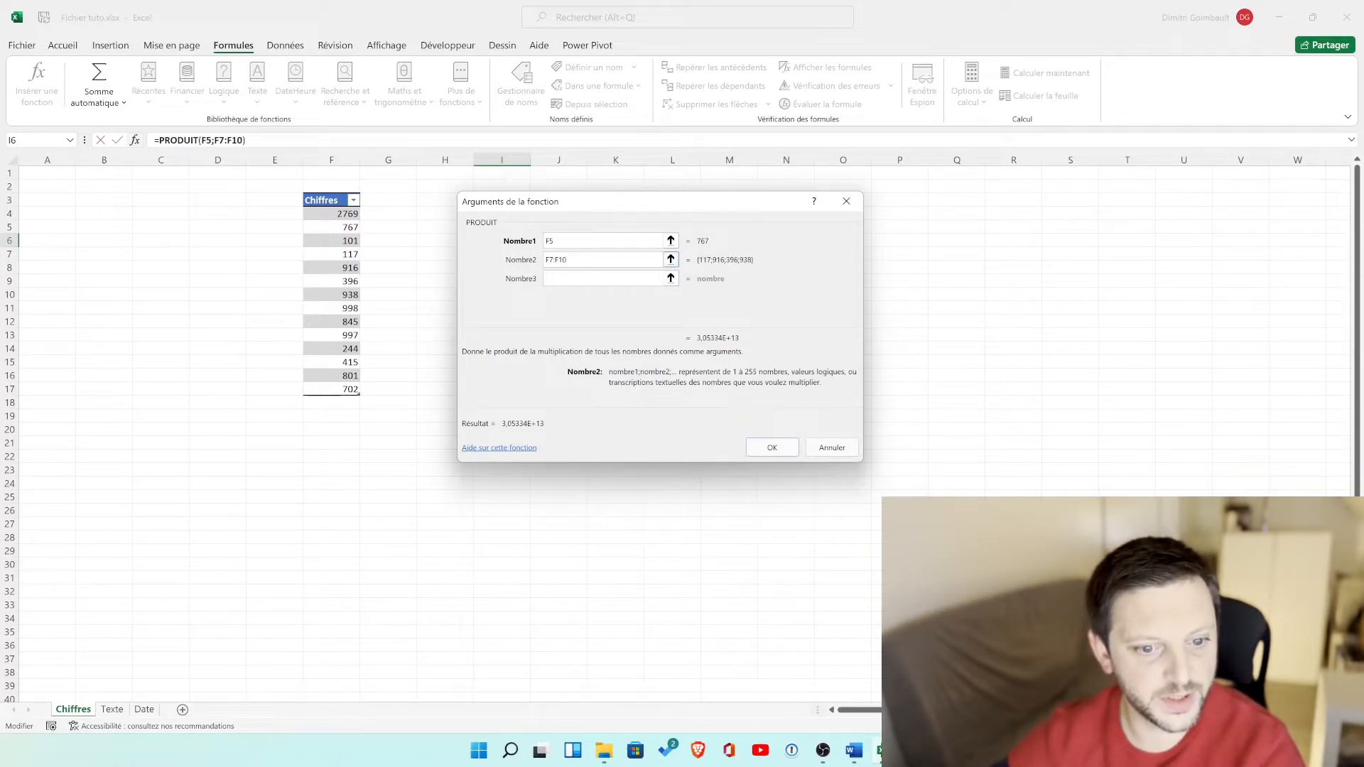
pyautogui.press('BackSpace')
pyautogui.press('BackSpace')
pyautogui.write('8')
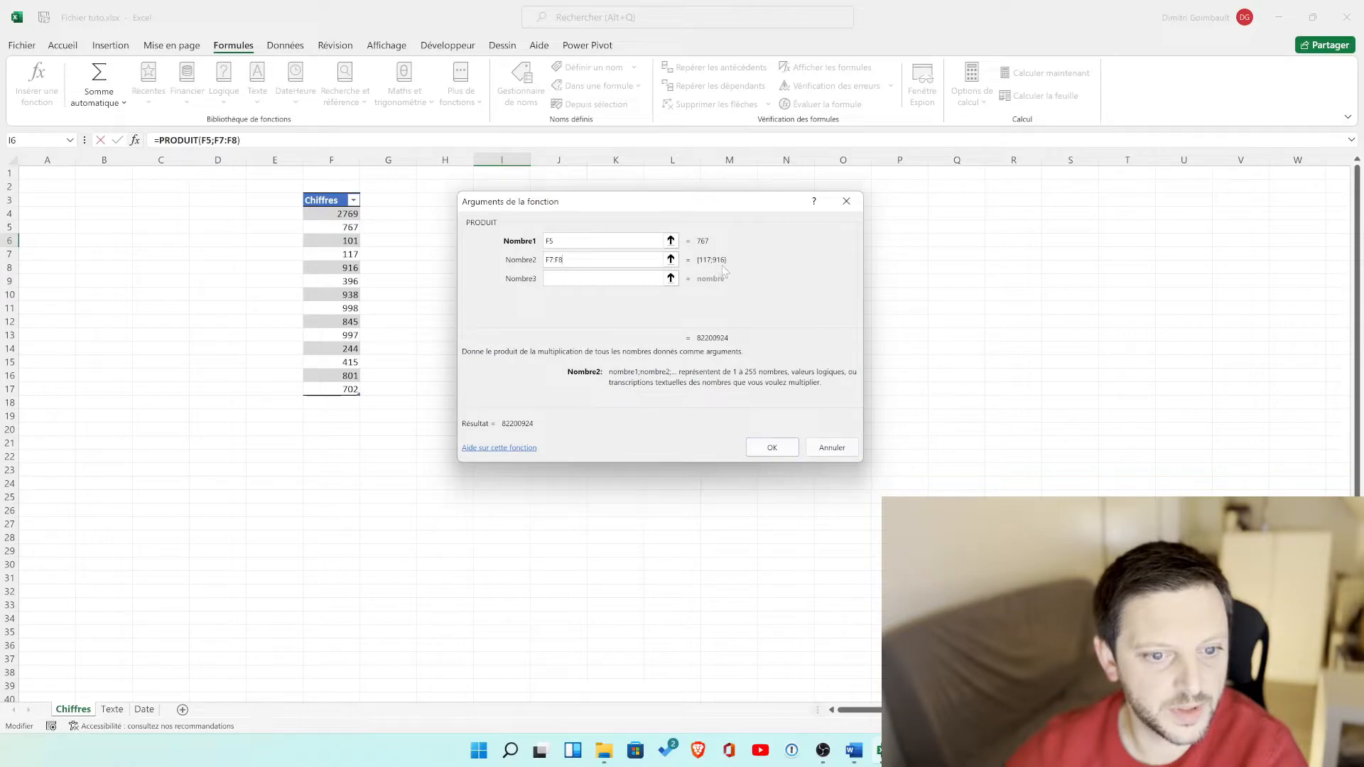
pyautogui.click(770, 449)
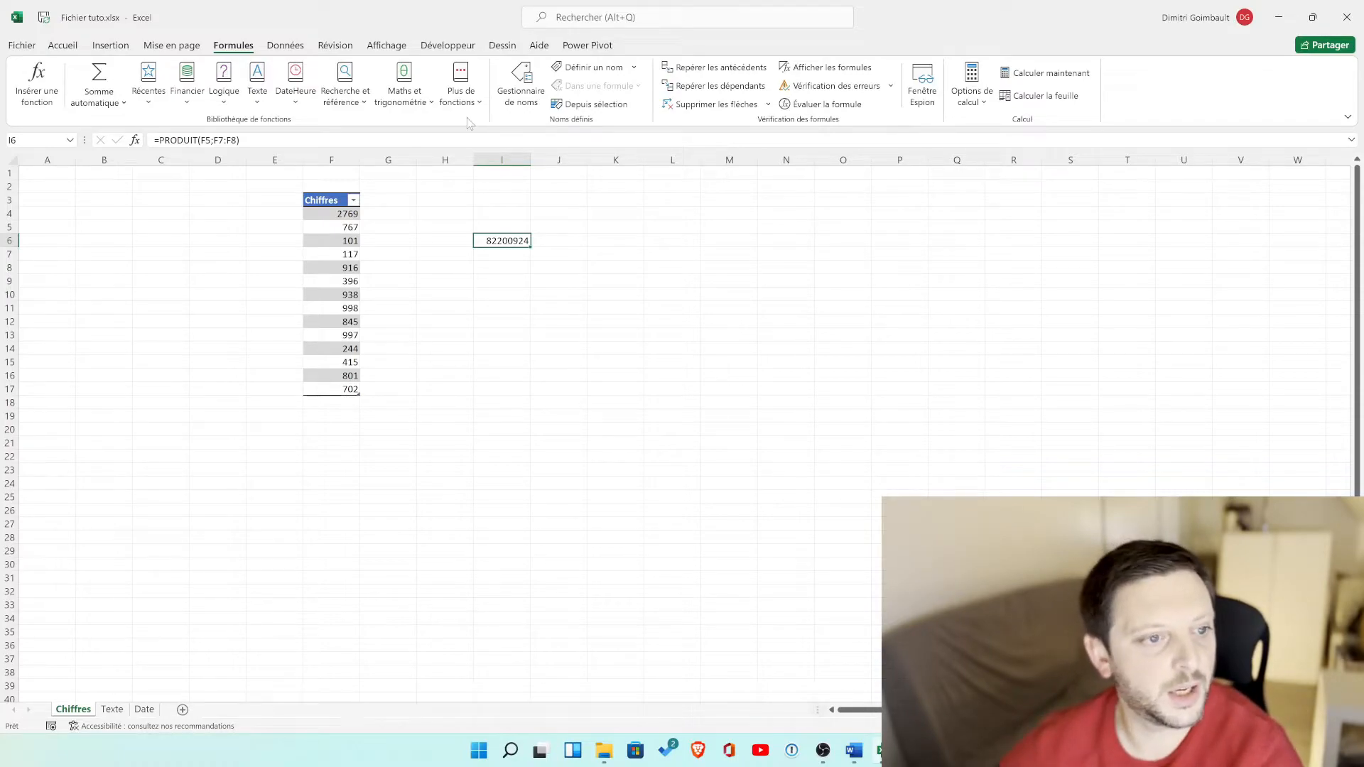
# Select empty cell I8 and review the math and trigonometry functions down to the end of their list.
pyautogui.click(411, 106)
pyautogui.click(502, 267)
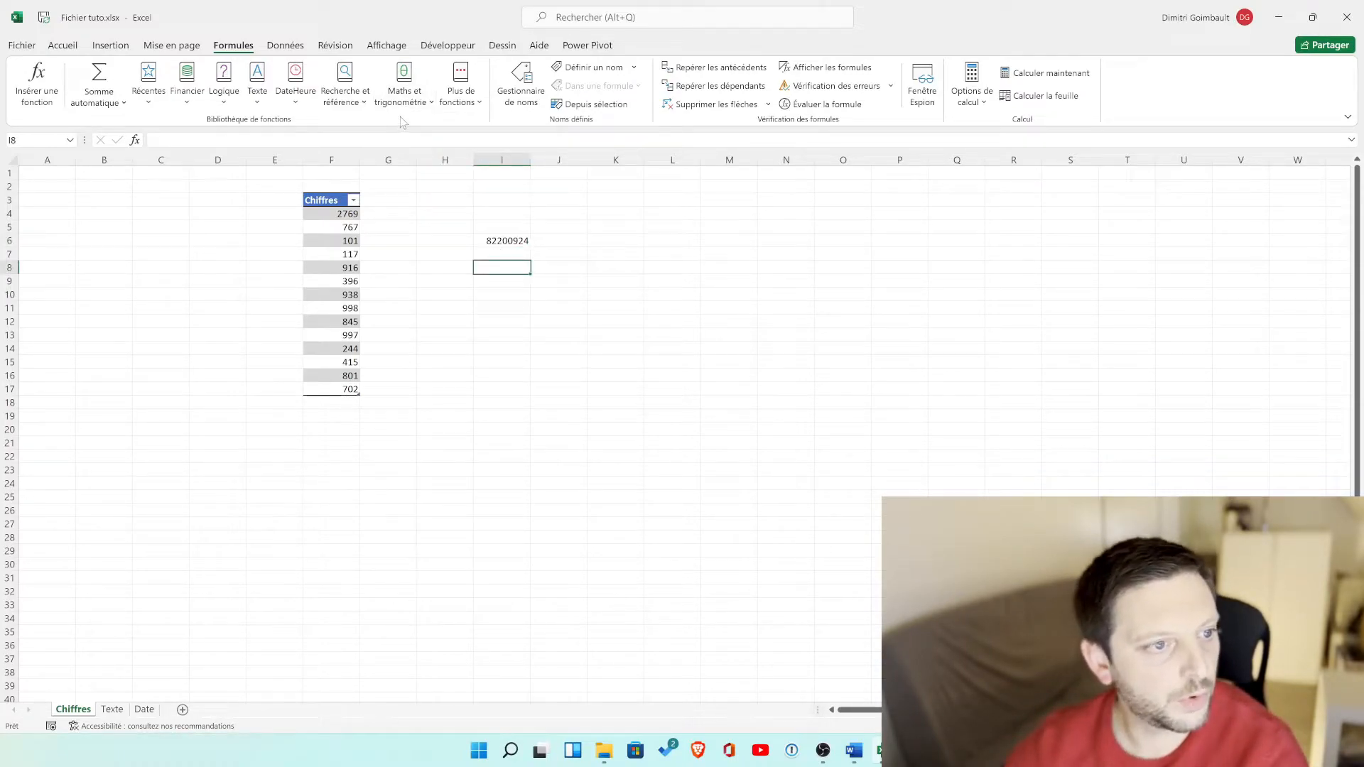
pyautogui.click(398, 106)
pyautogui.scroll(-5, 439, 355)
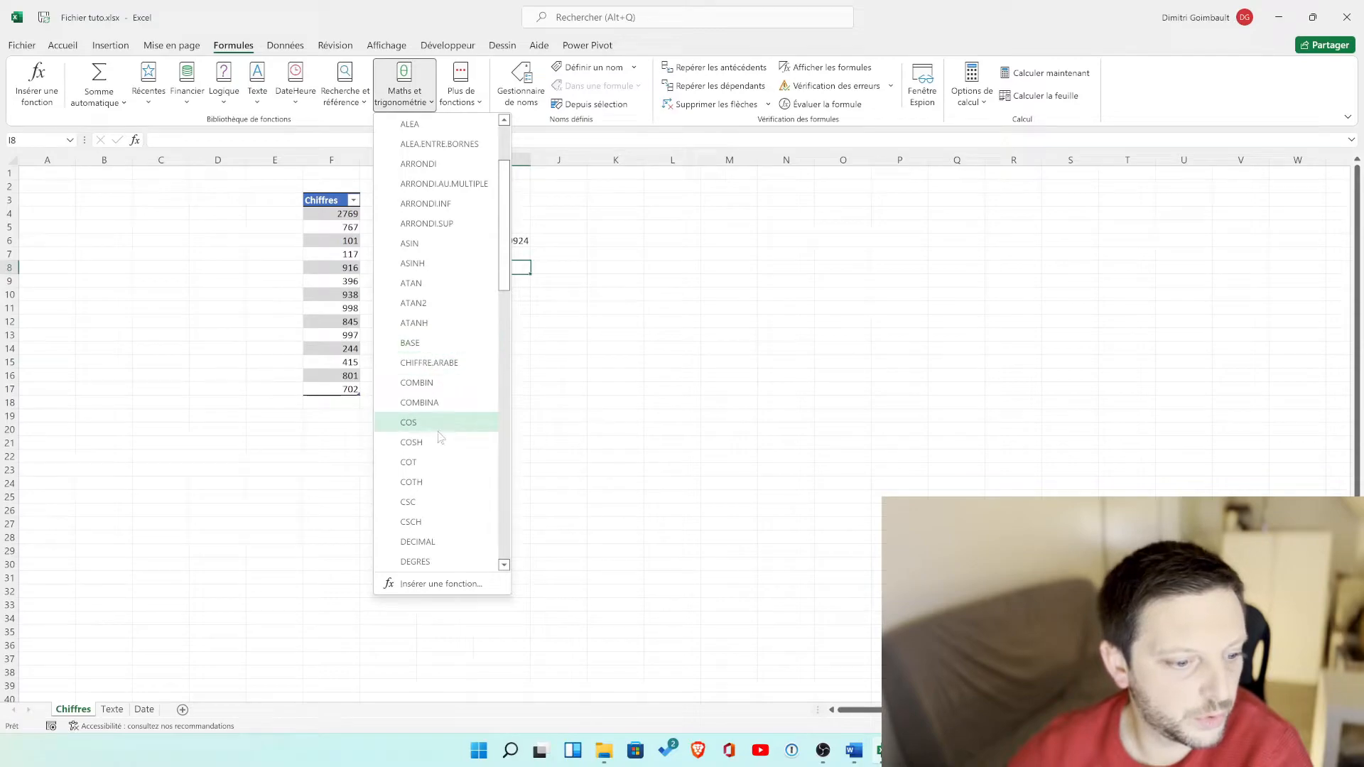
pyautogui.scroll(-1, 433, 502)
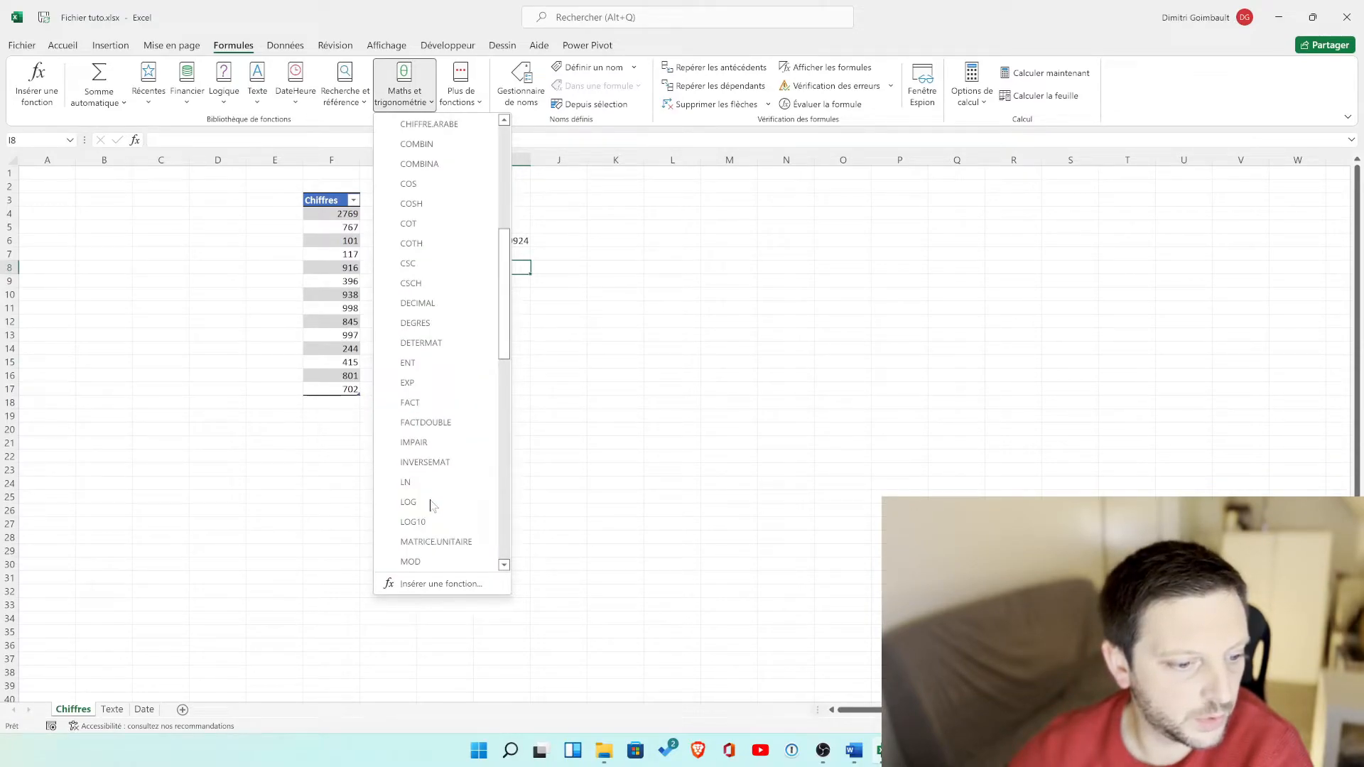
pyautogui.scroll(-9, 434, 440)
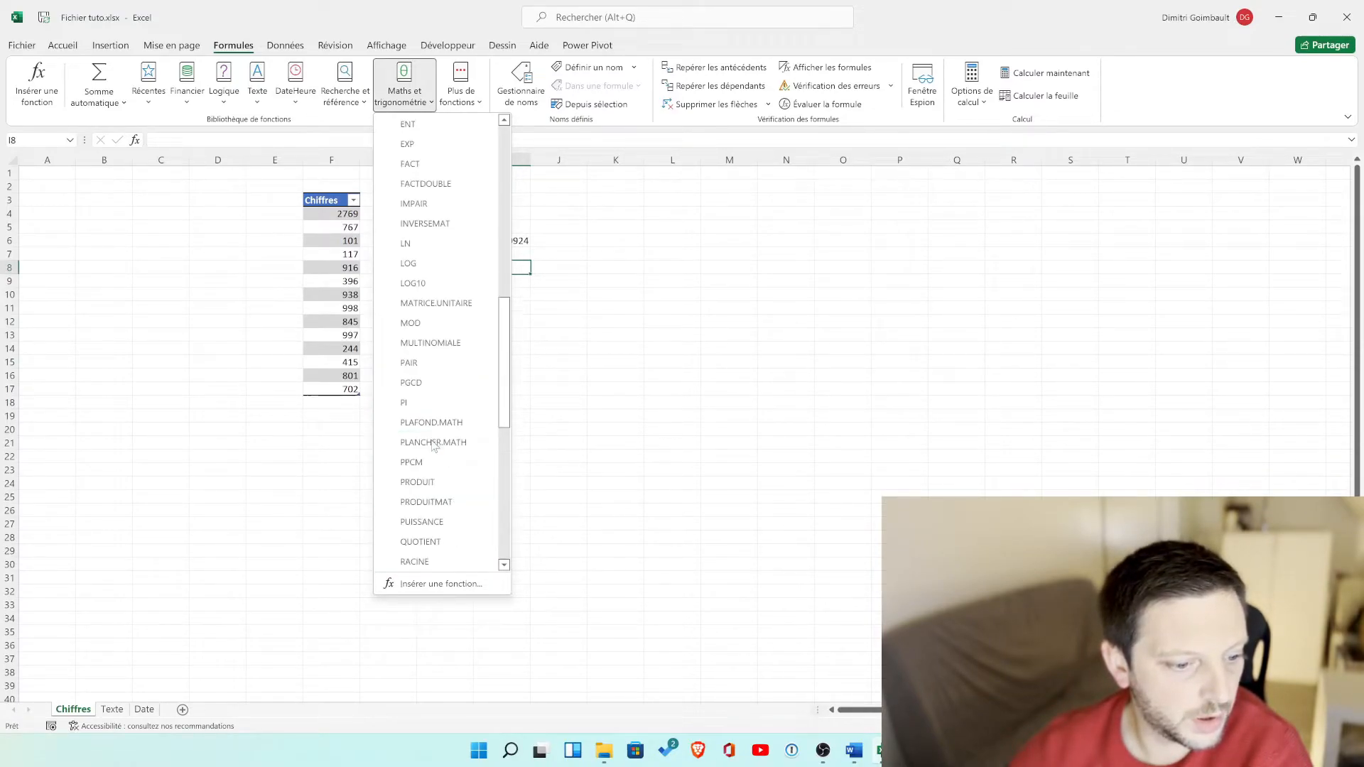
pyautogui.scroll(-2, 434, 437)
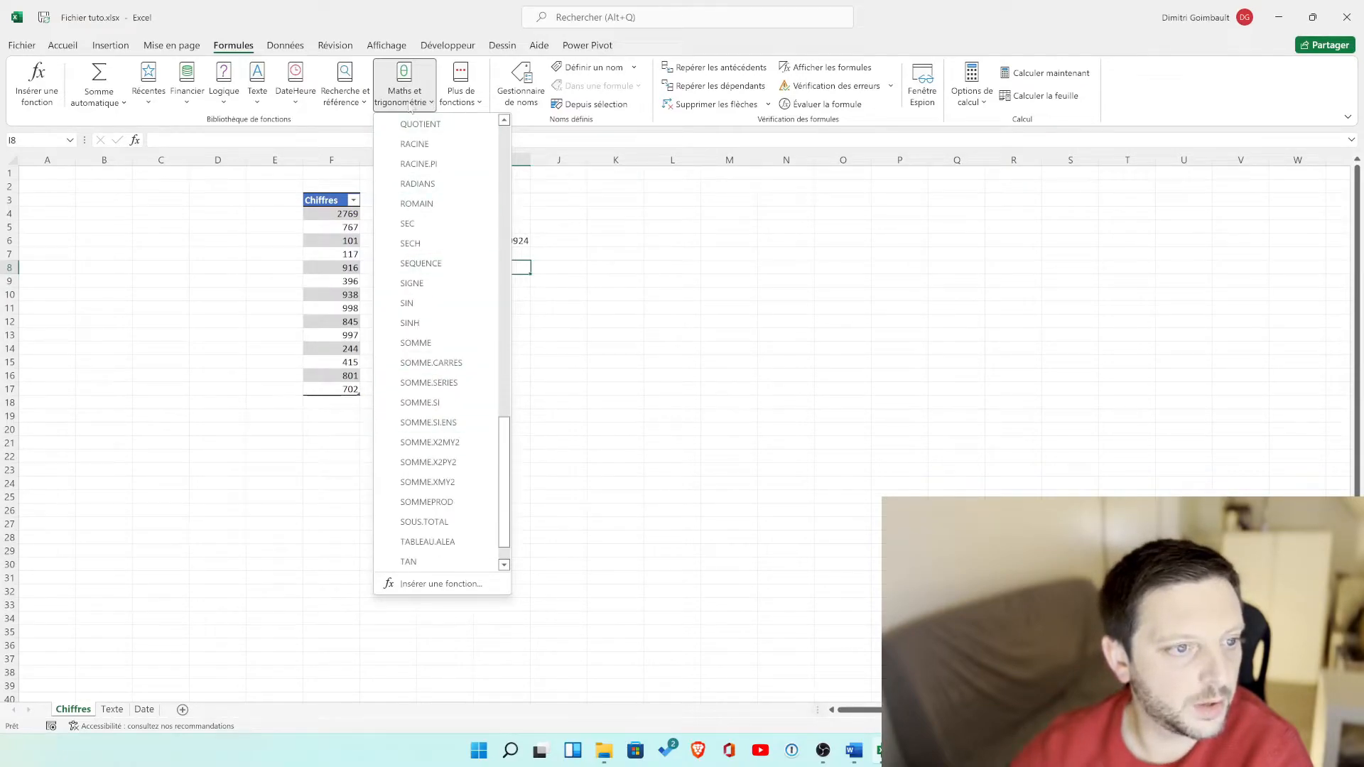
pyautogui.scroll(-3, 511, 359)
pyautogui.scroll(5, 501, 387)
pyautogui.moveTo(504, 396); pyautogui.dragTo(509, 499)
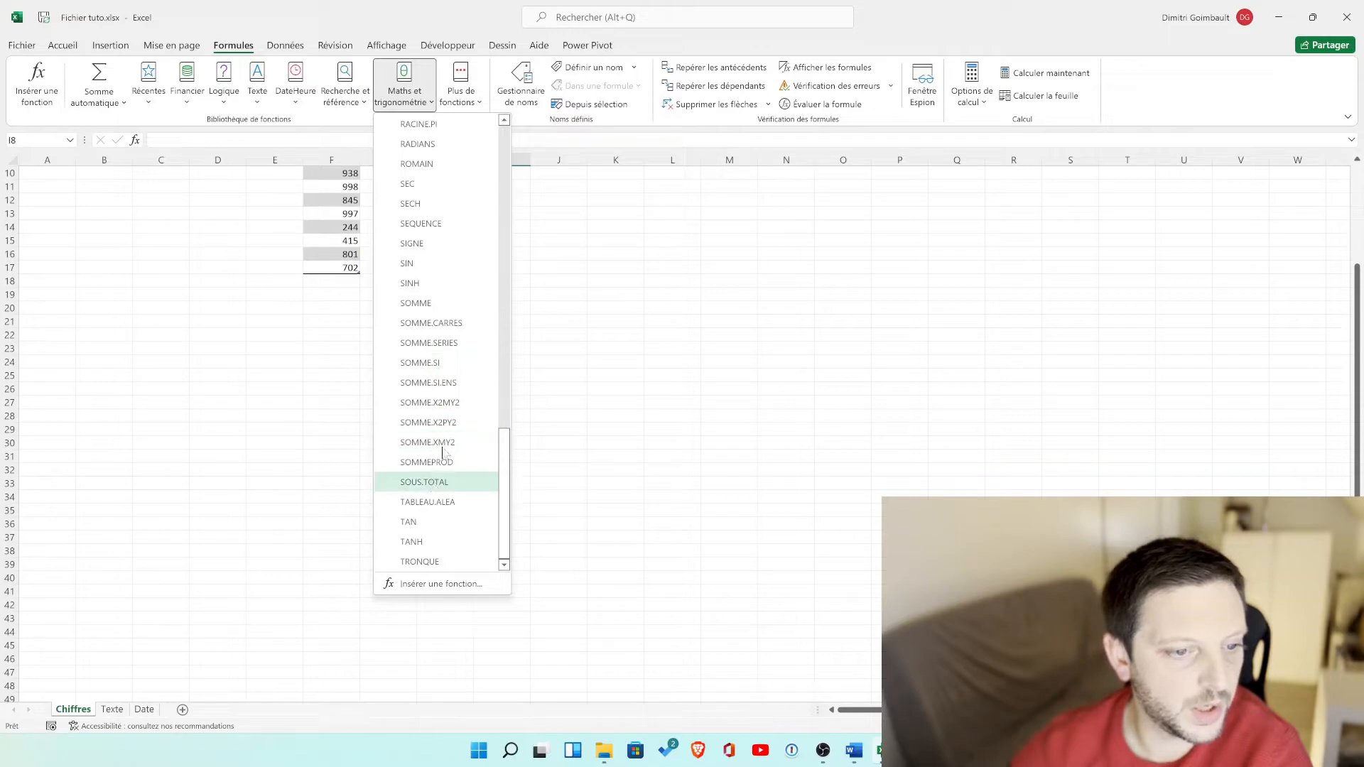
pyautogui.click(768, 383)
# Switch to the Texte sheet and look through the available text functions.
pyautogui.click(112, 709)
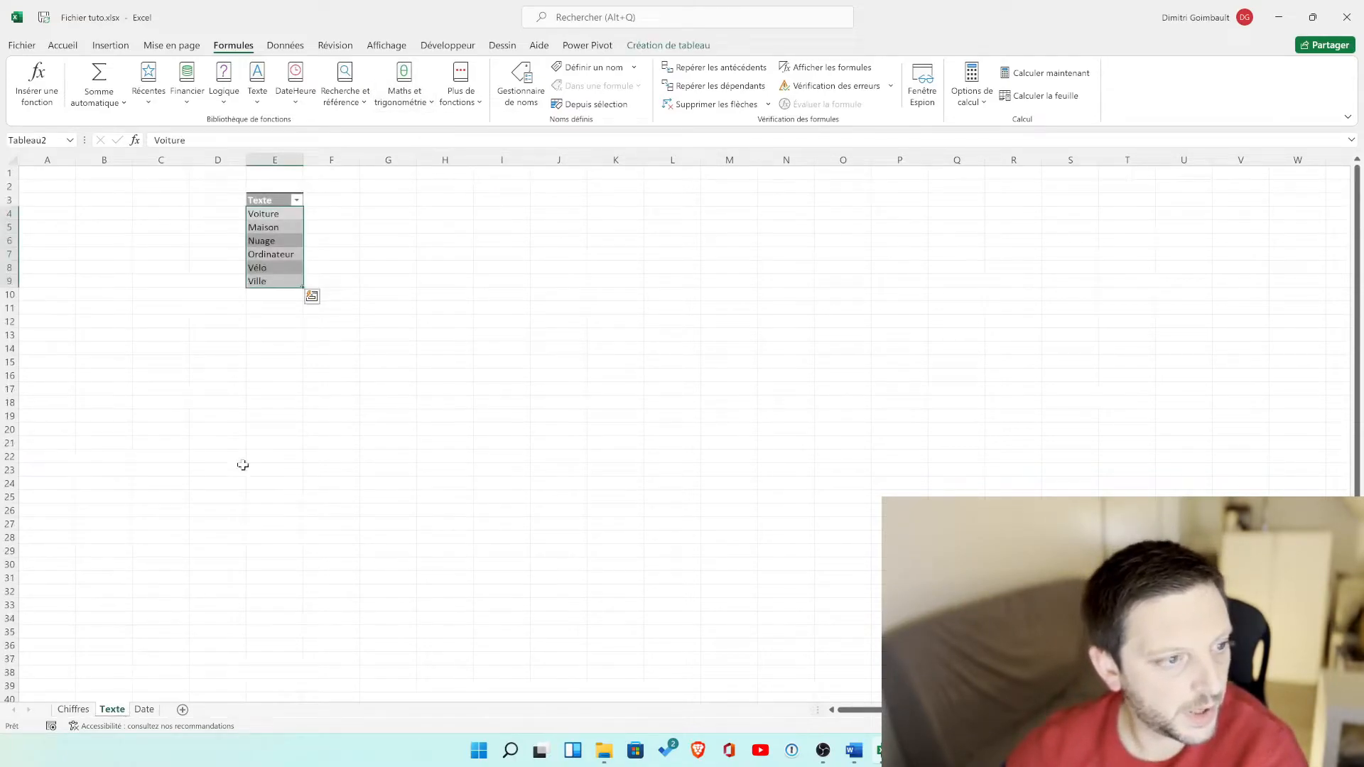
pyautogui.click(380, 293)
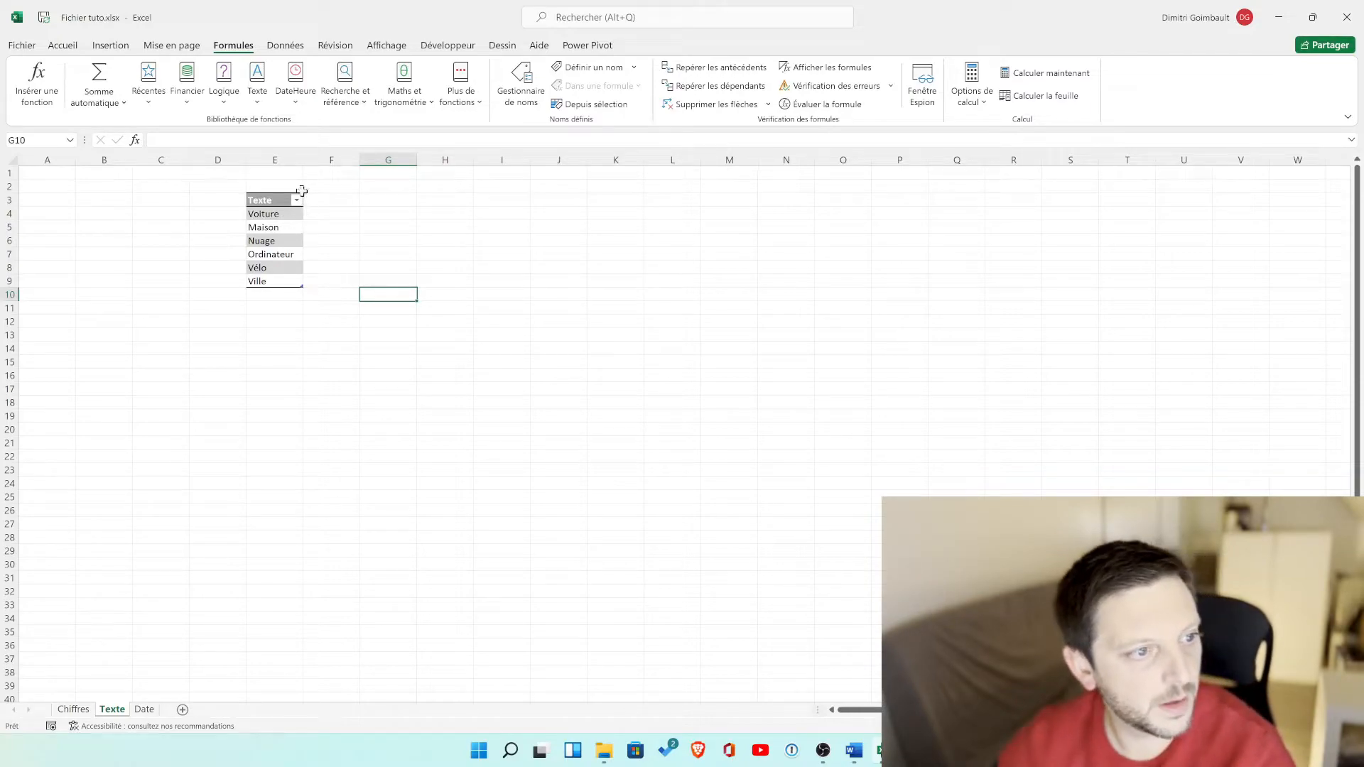
pyautogui.click(258, 102)
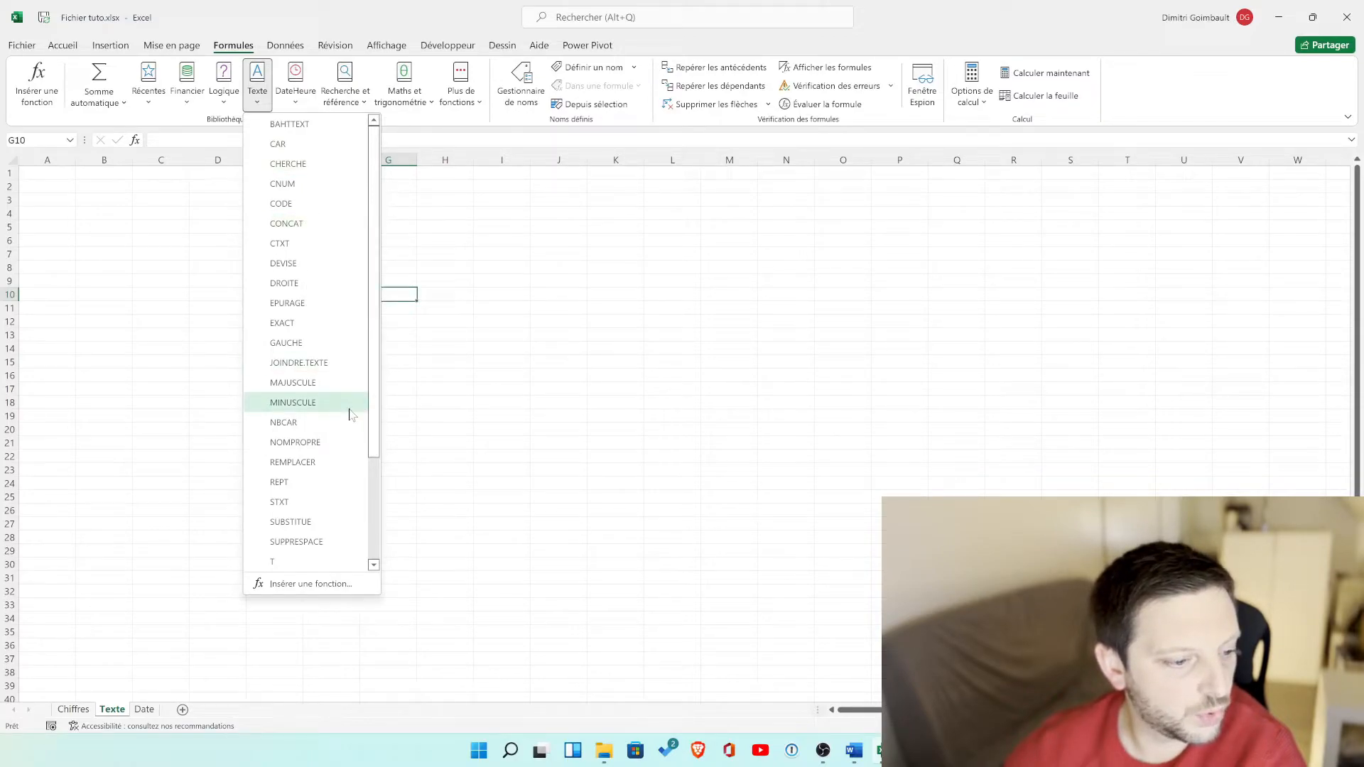
pyautogui.scroll(-3, 335, 375)
pyautogui.scroll(3, 336, 375)
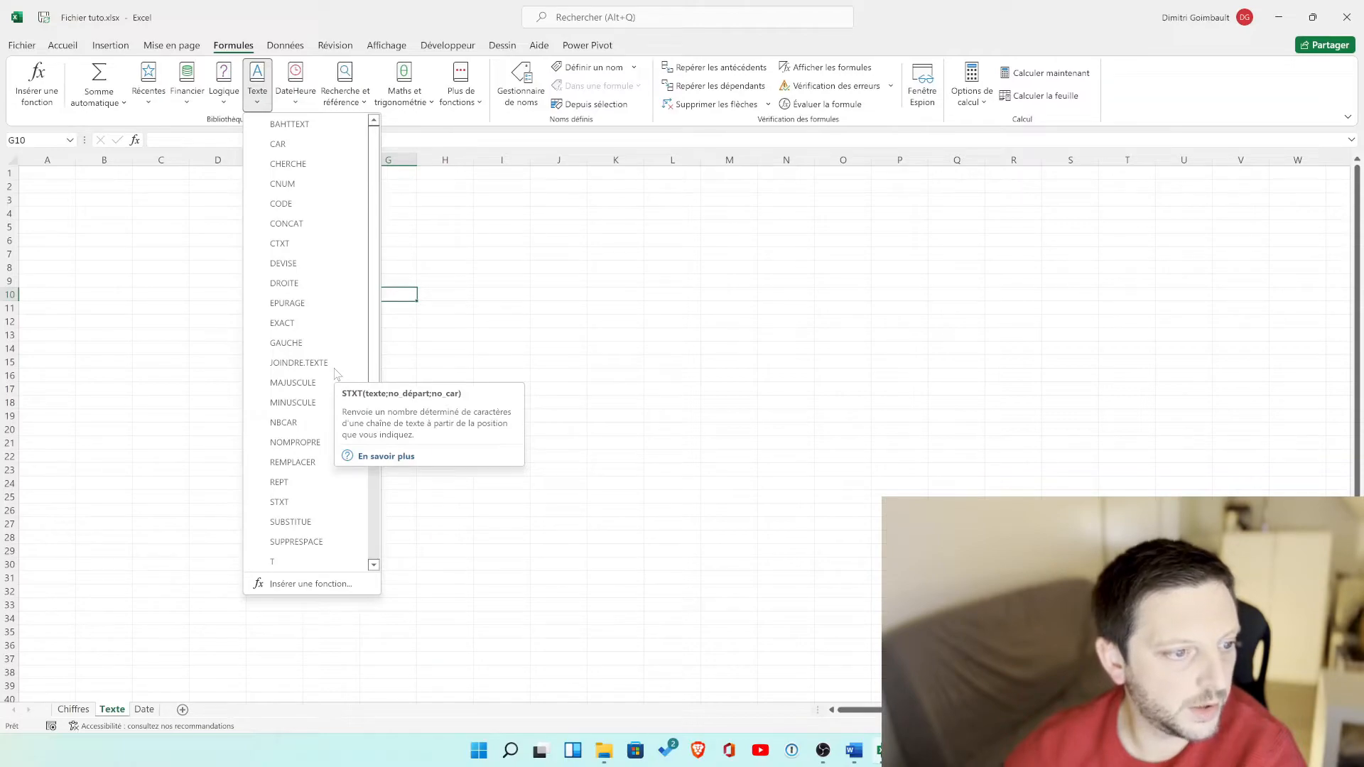
pyautogui.click(482, 315)
# Insert the CONCAT function in cell G4 with the table cell containing Voiture as its Texte1 argument.
pyautogui.click(387, 214)
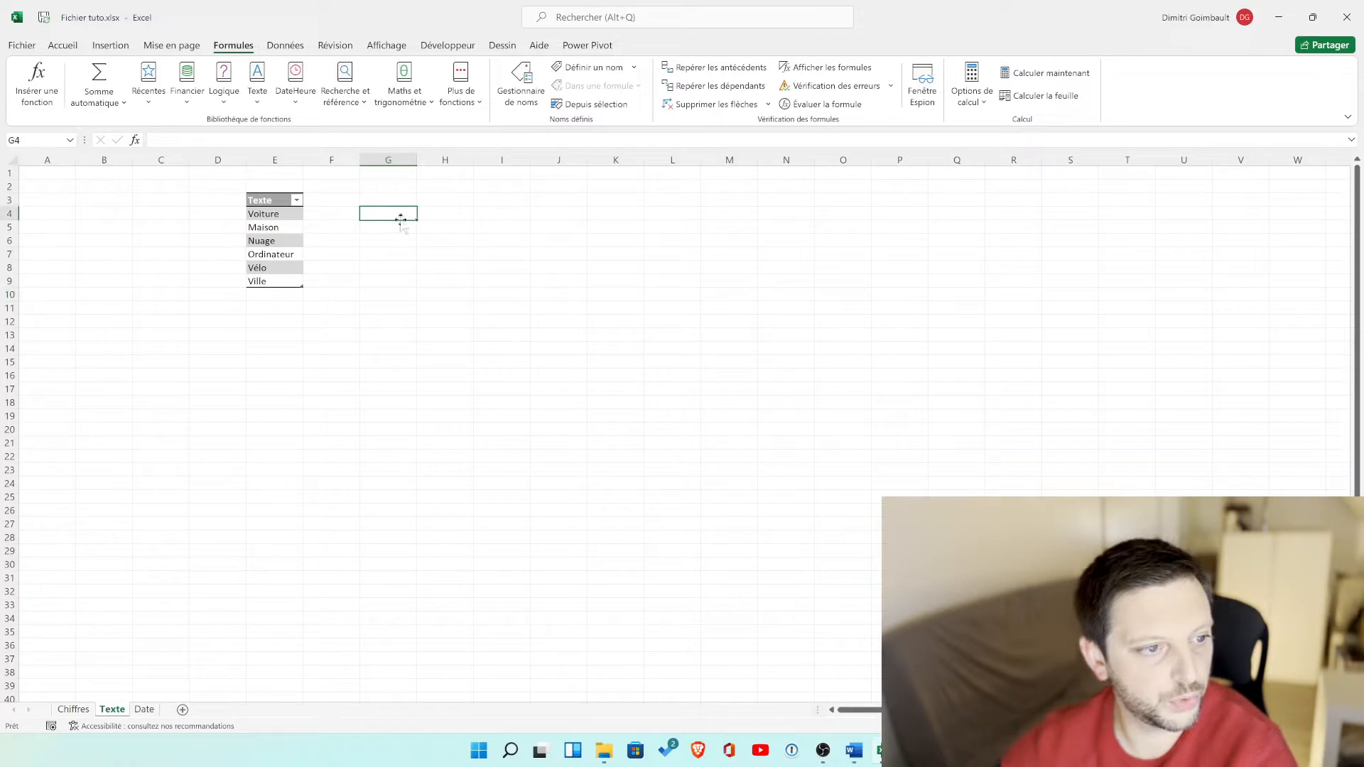
pyautogui.click(257, 83)
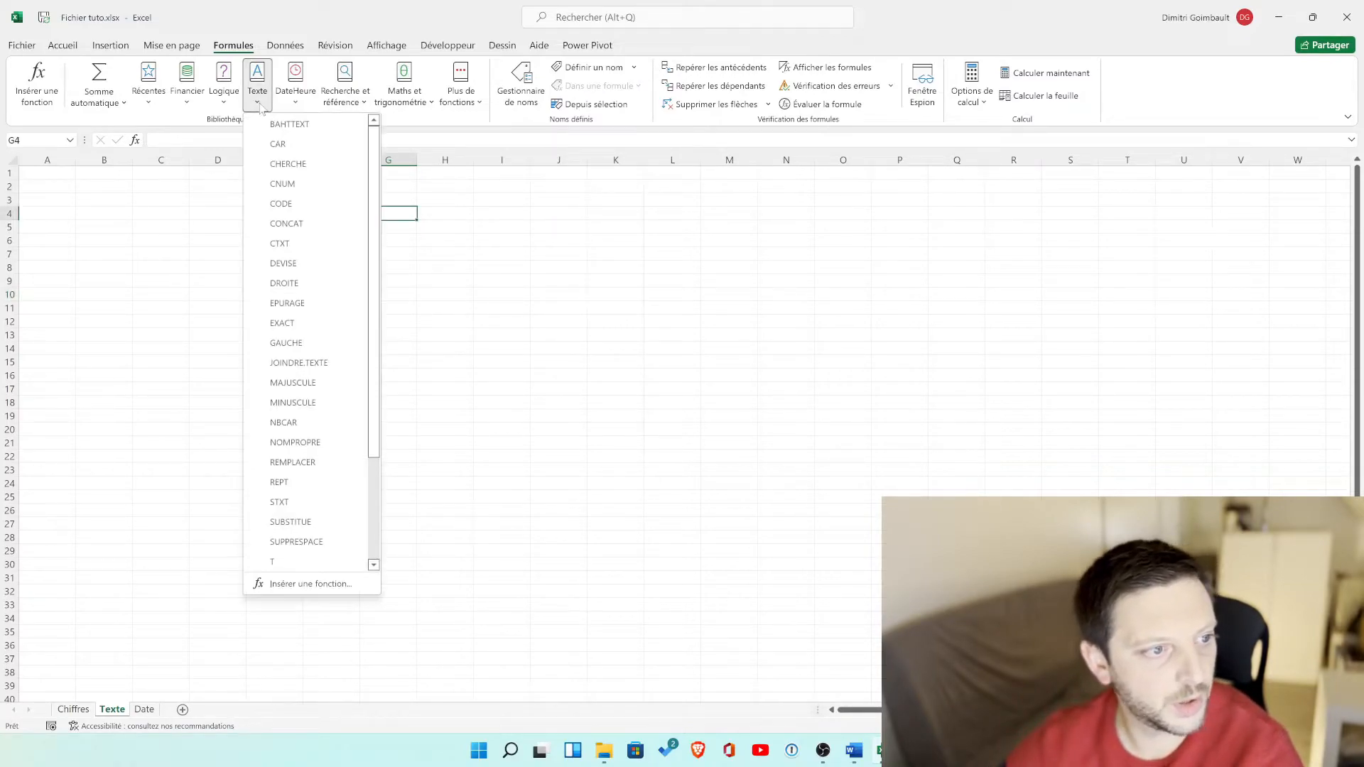
pyautogui.click(286, 223)
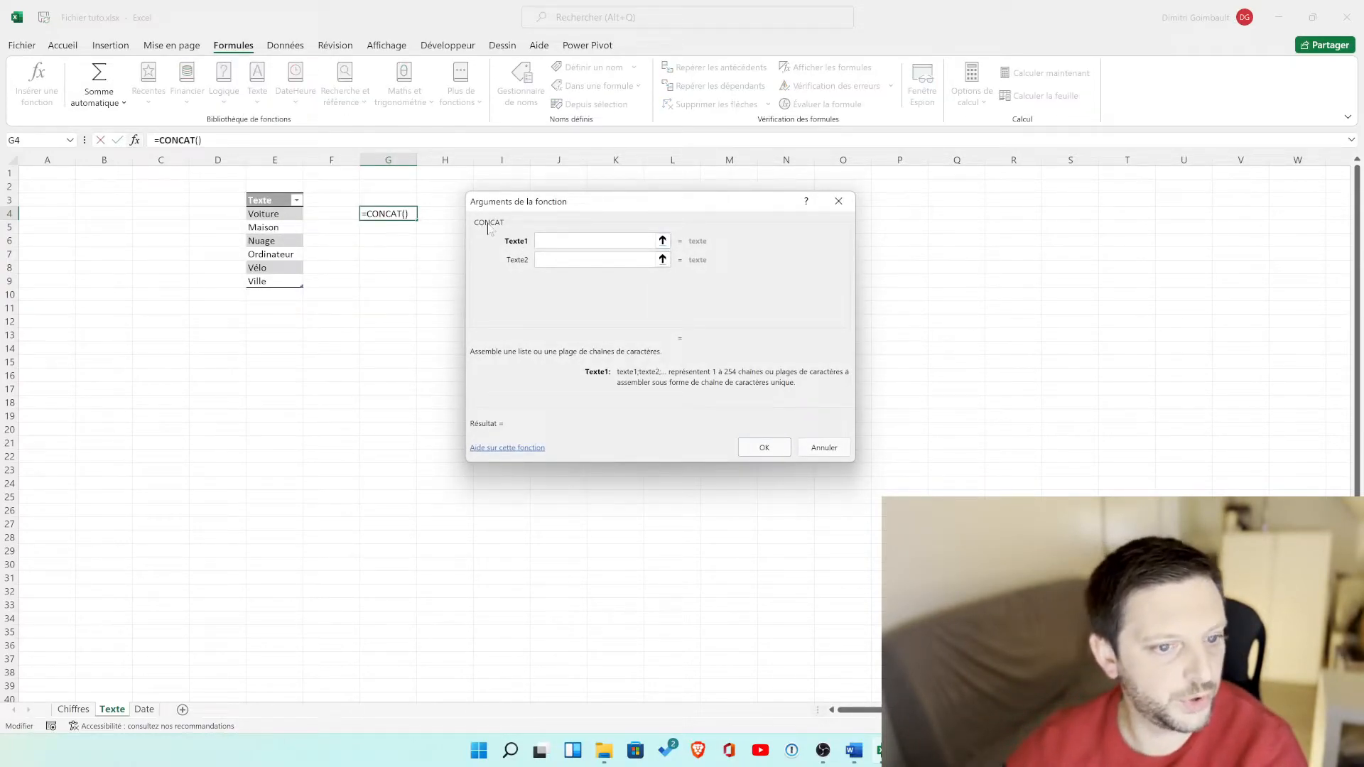
pyautogui.click(664, 243)
pyautogui.click(277, 214)
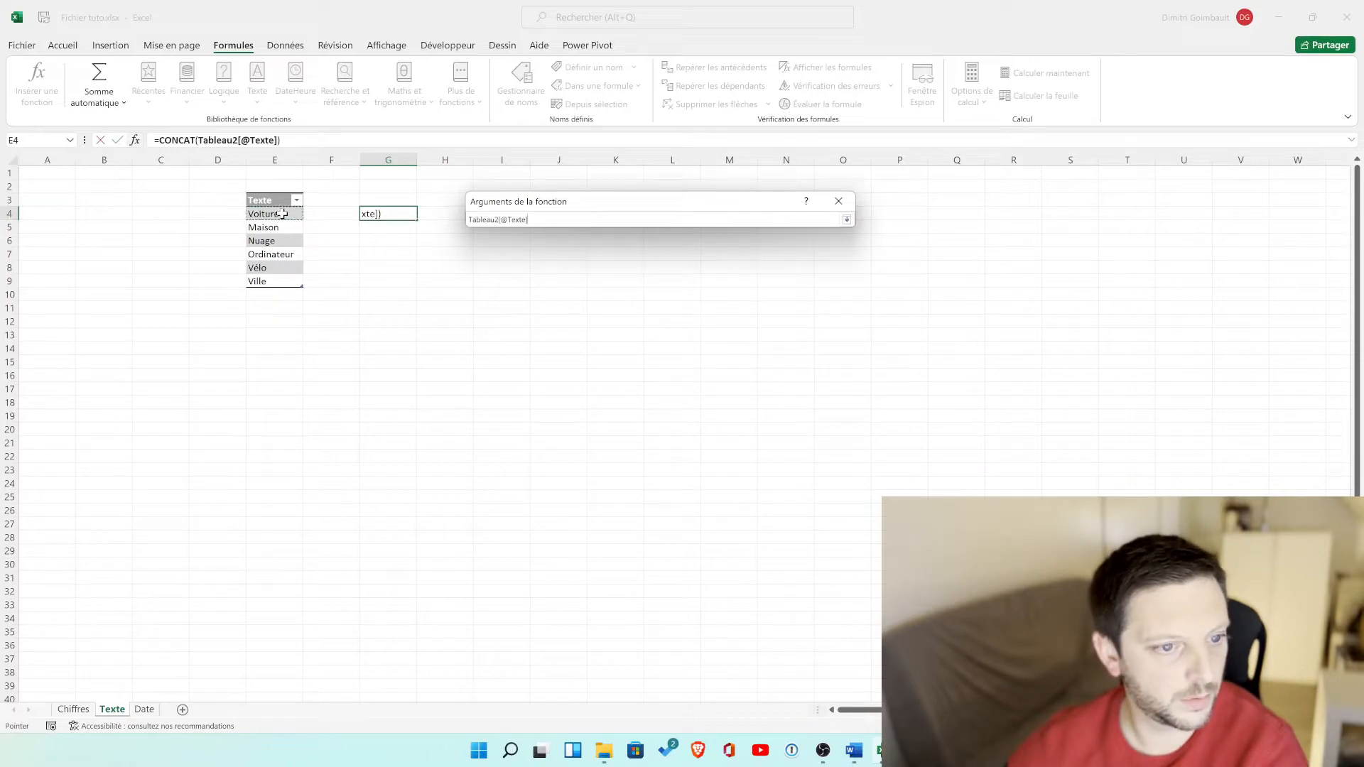
pyautogui.click(847, 221)
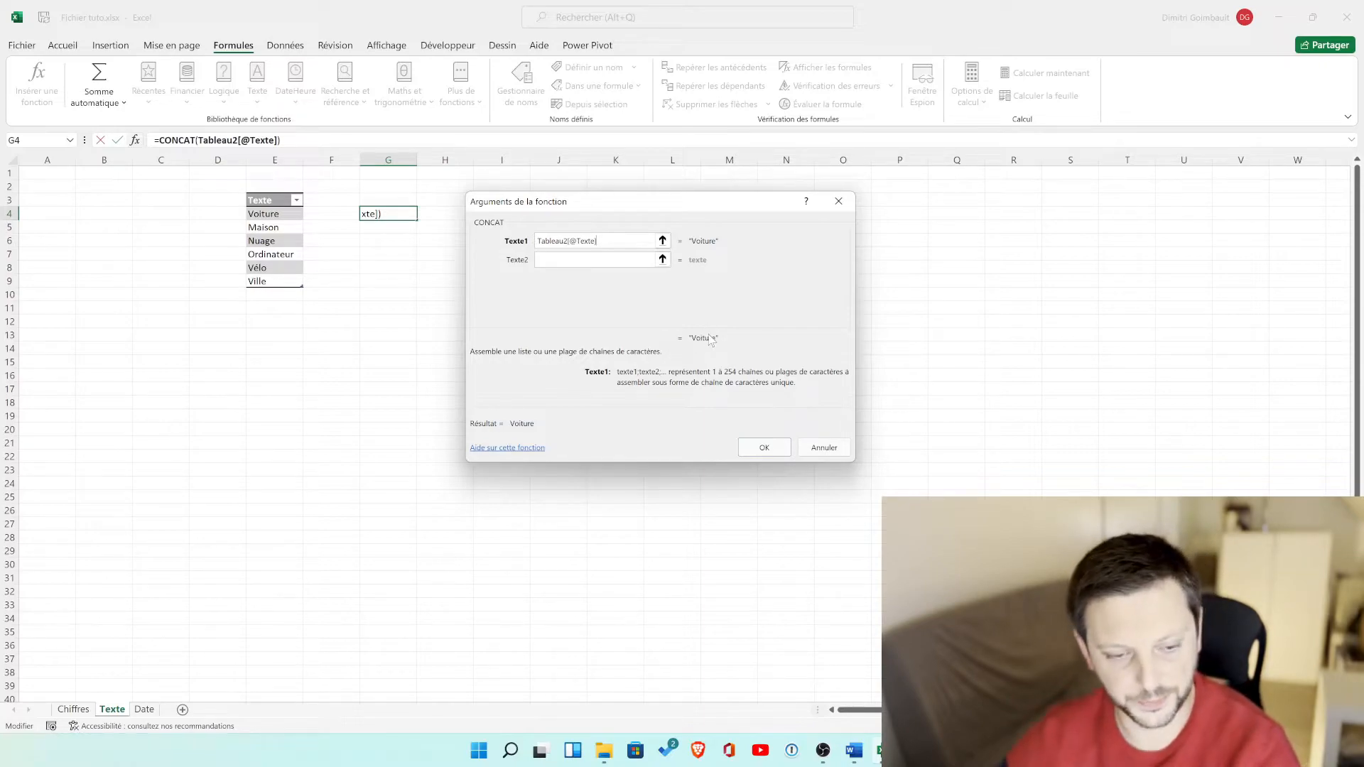
# Set the CONCAT argument Texte2 to cell E5.
pyautogui.click(662, 260)
pyautogui.click(271, 229)
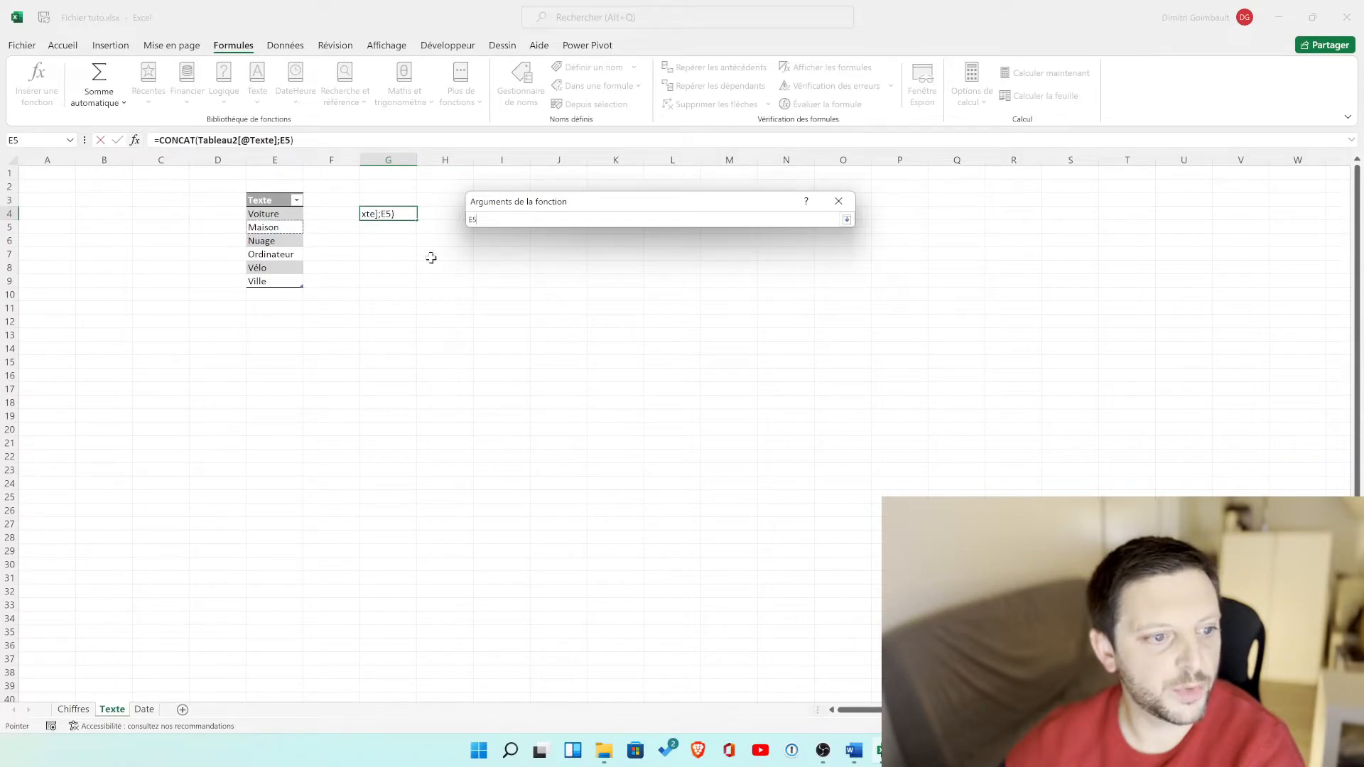
pyautogui.click(847, 219)
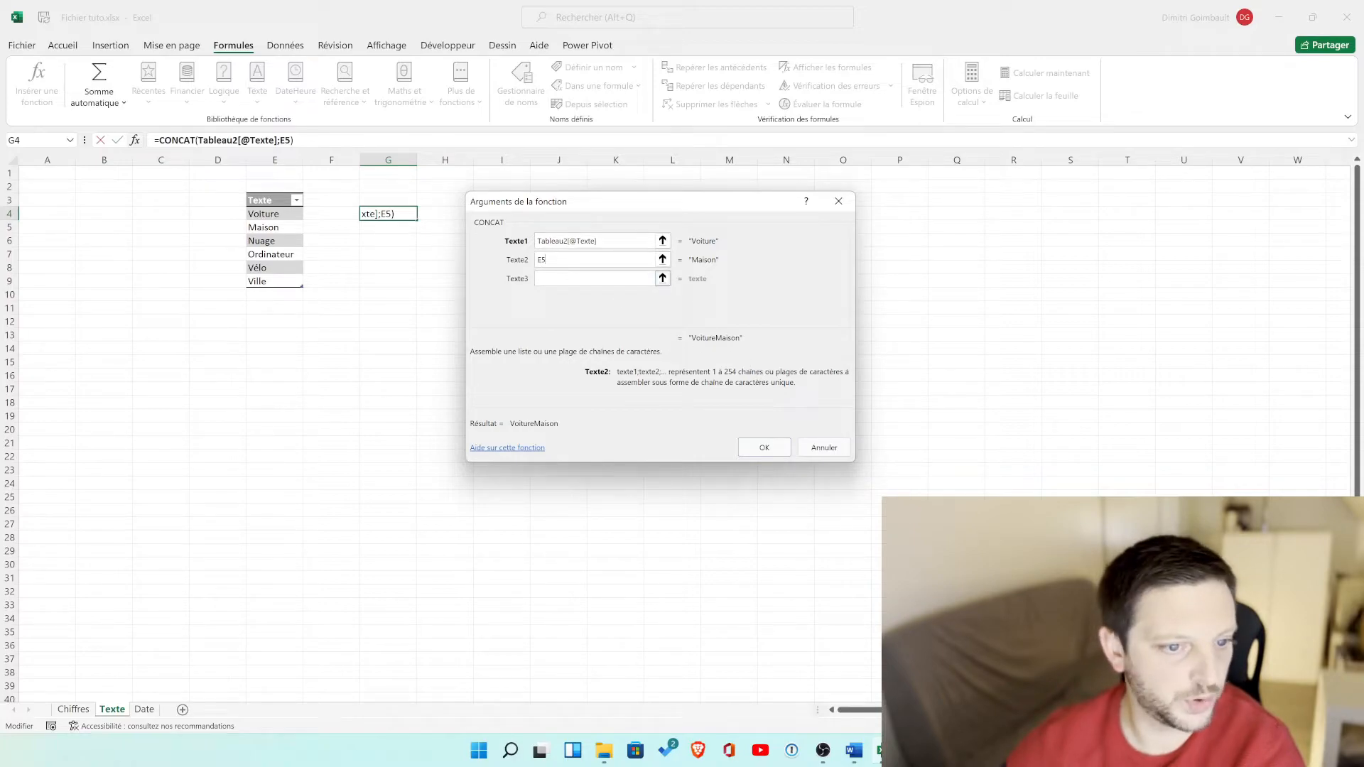
# Apply the two-argument CONCAT formula to cell G4 and keep that cell selected.
pyautogui.click(787, 459)
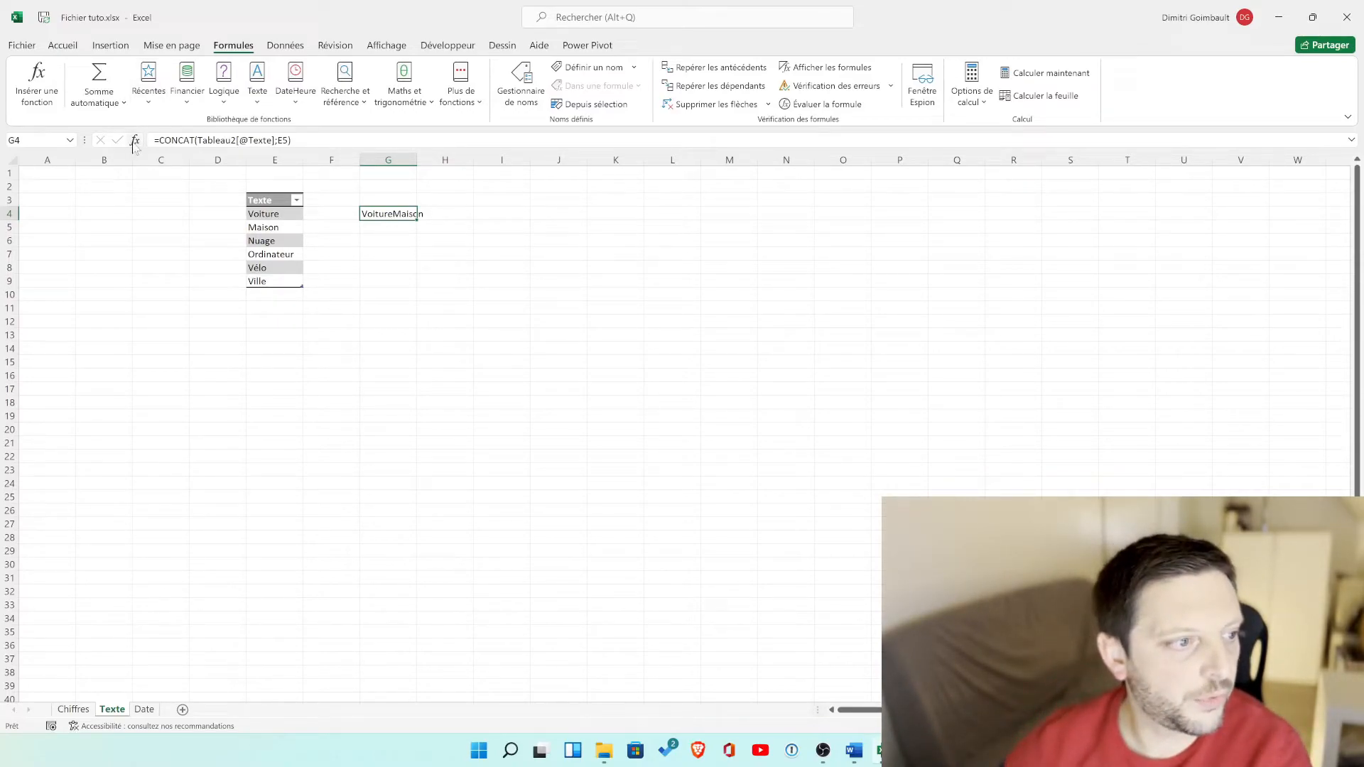
pyautogui.click(384, 242)
pyautogui.click(384, 216)
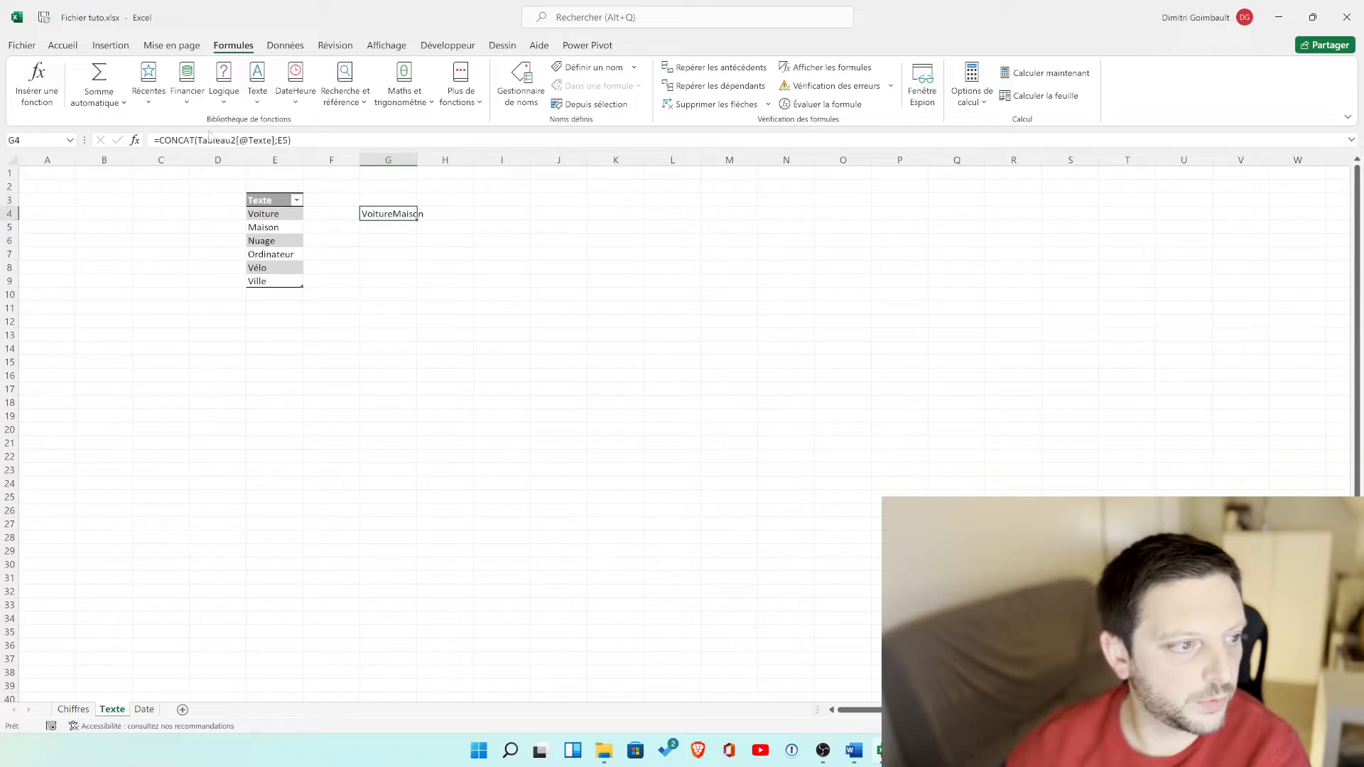
# Reopen the arguments of the CONCAT formula in G4 and replace Texte2 with the separator " - ".
pyautogui.click(134, 140)
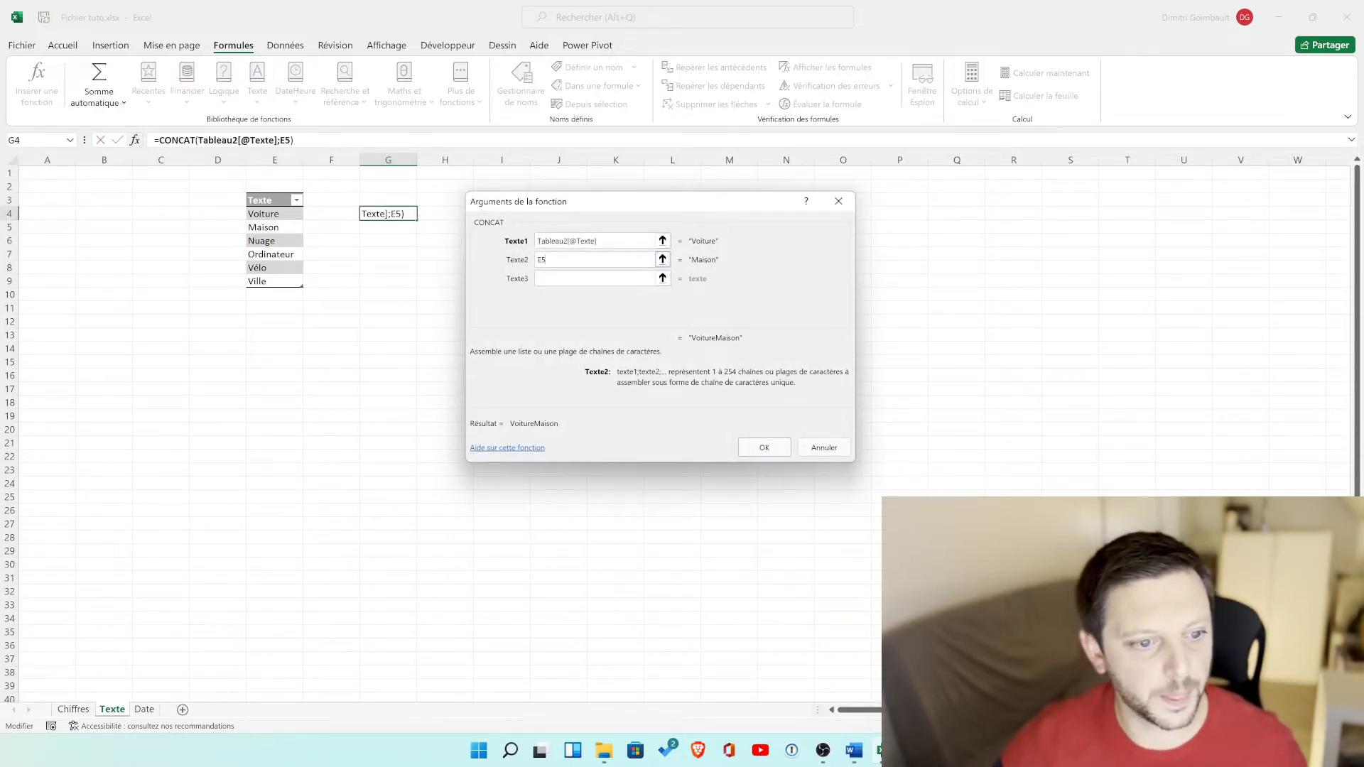
pyautogui.press('BackSpace')
pyautogui.press('BackSpace')
pyautogui.write('-')
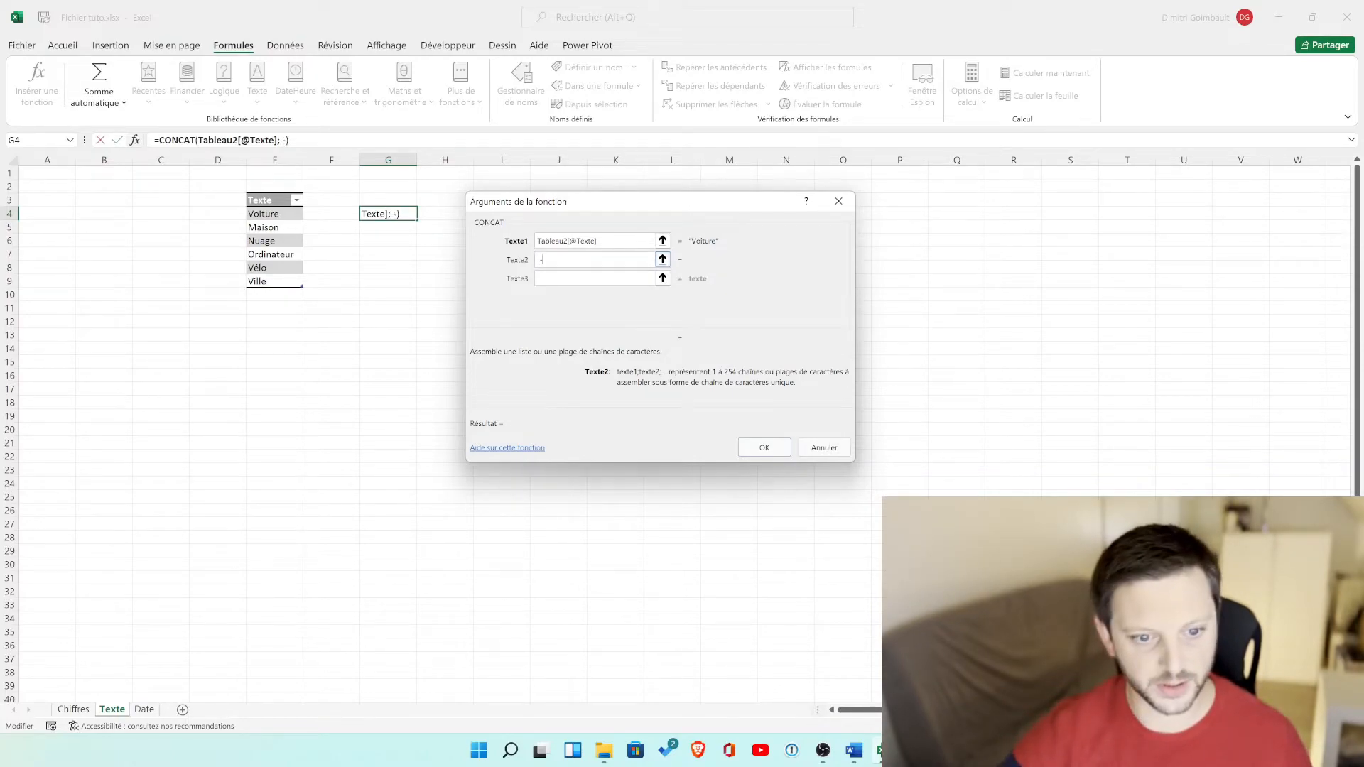
# Set the CONCAT argument Texte3 to cell E5, apply the formula and reselect G4.
pyautogui.click(662, 278)
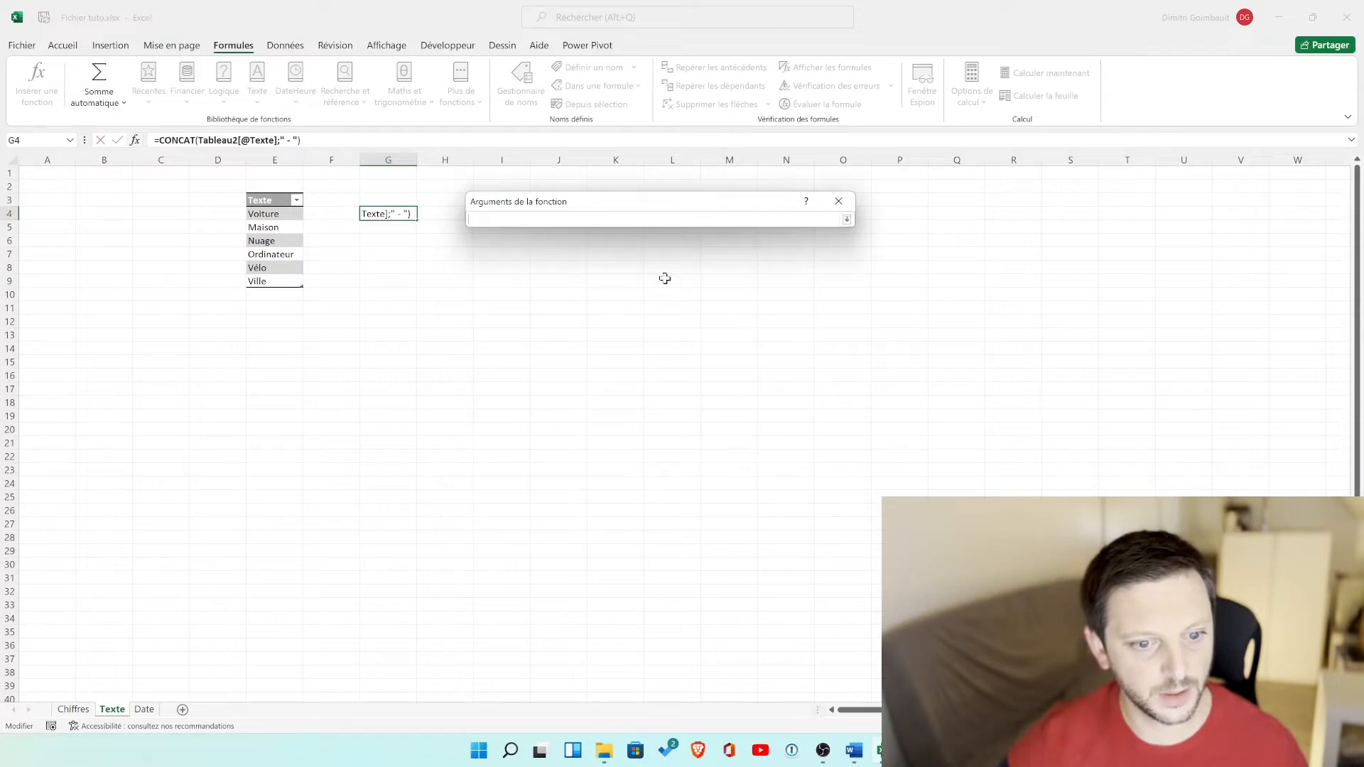
pyautogui.click(269, 228)
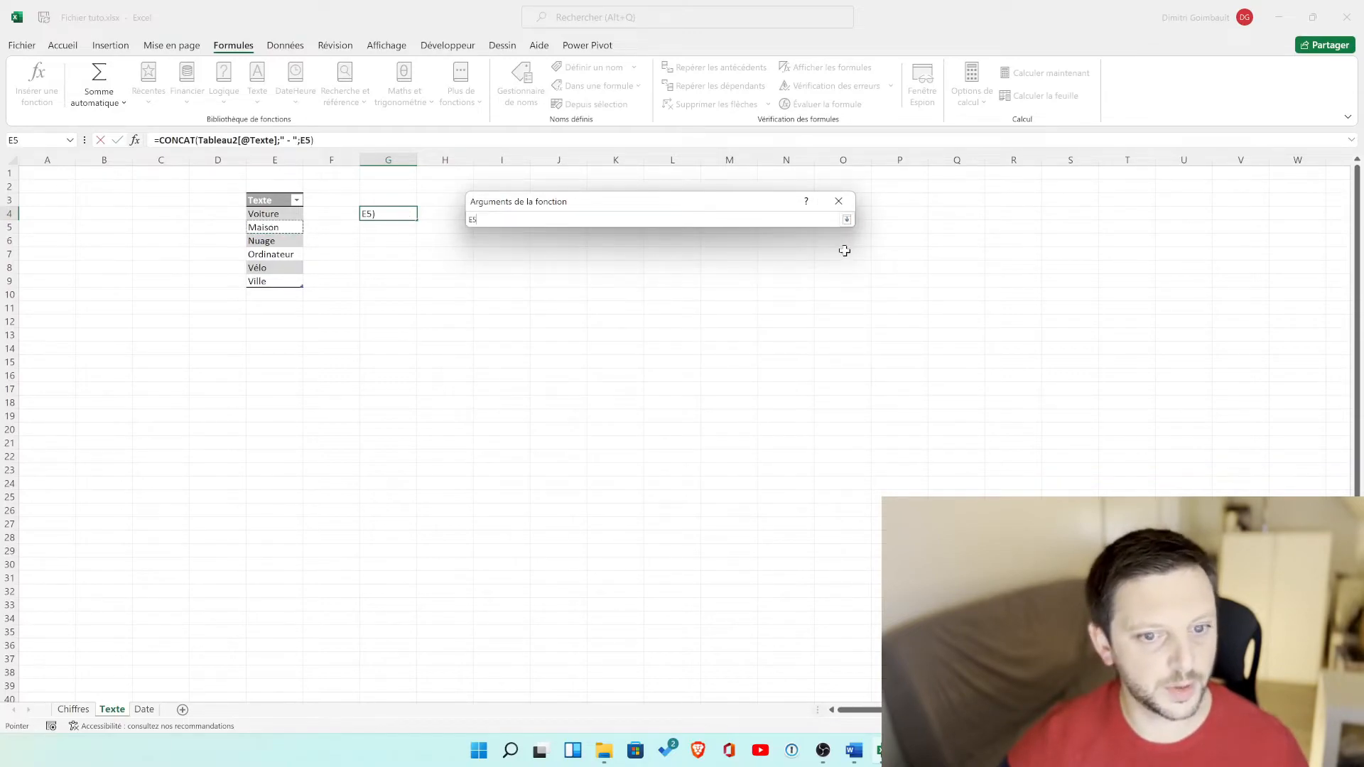
pyautogui.click(847, 221)
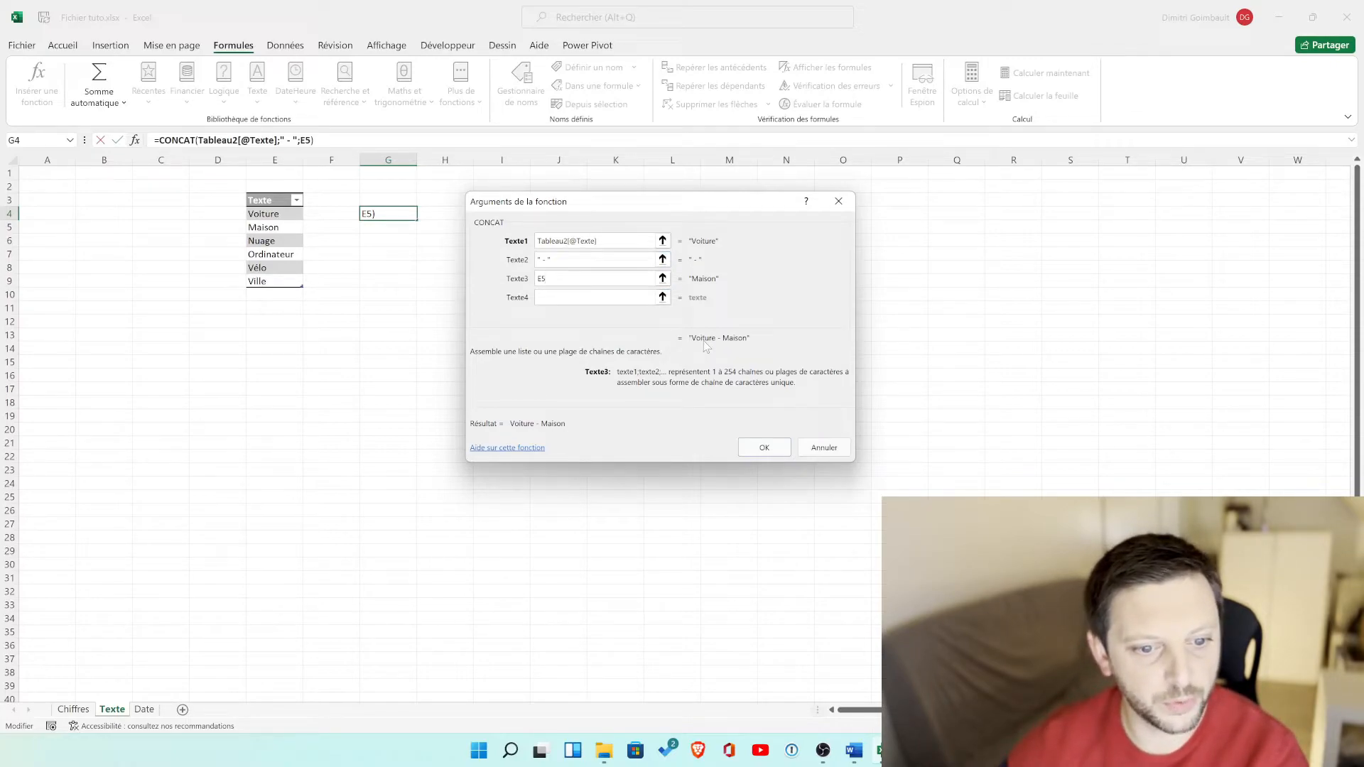
pyautogui.click(765, 446)
pyautogui.click(433, 245)
pyautogui.click(387, 213)
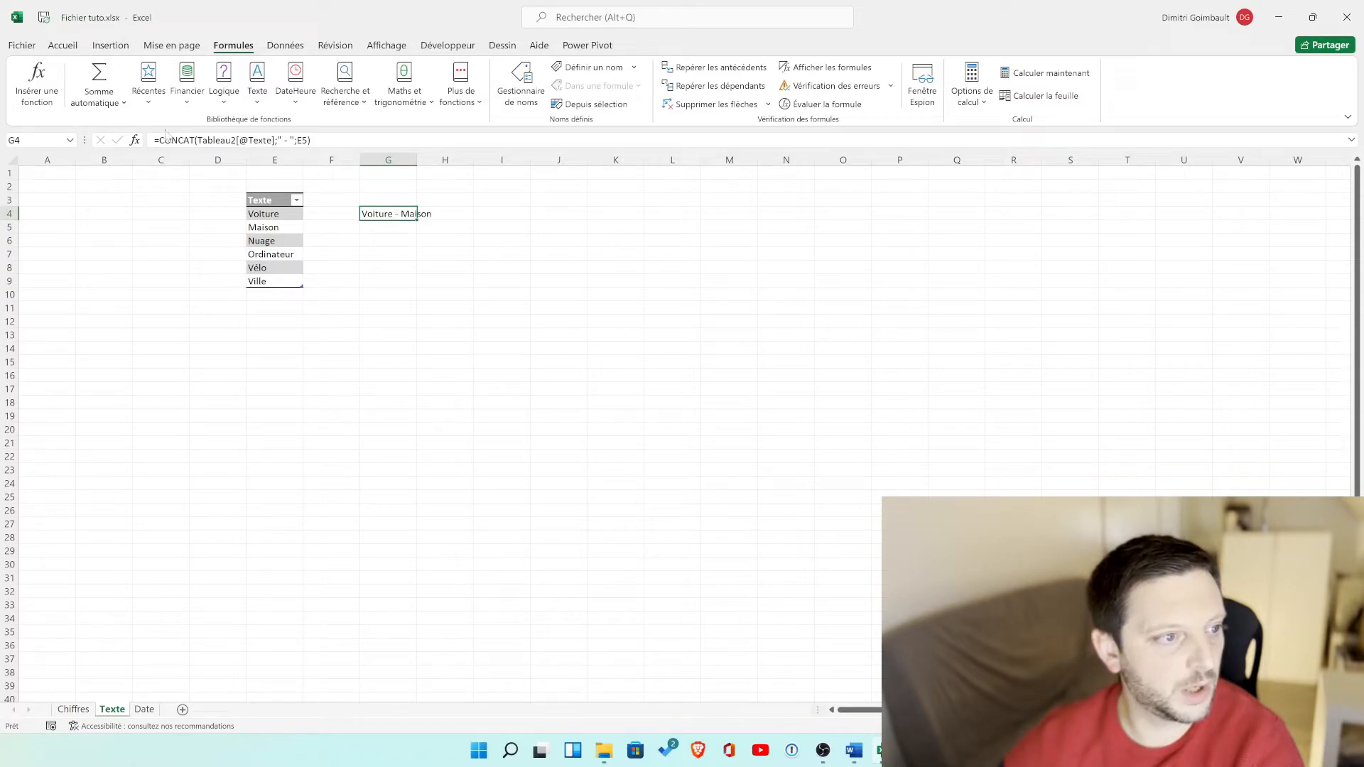
# Select cell G6 and look through the text functions offered for insertion without choosing one.
pyautogui.click(386, 239)
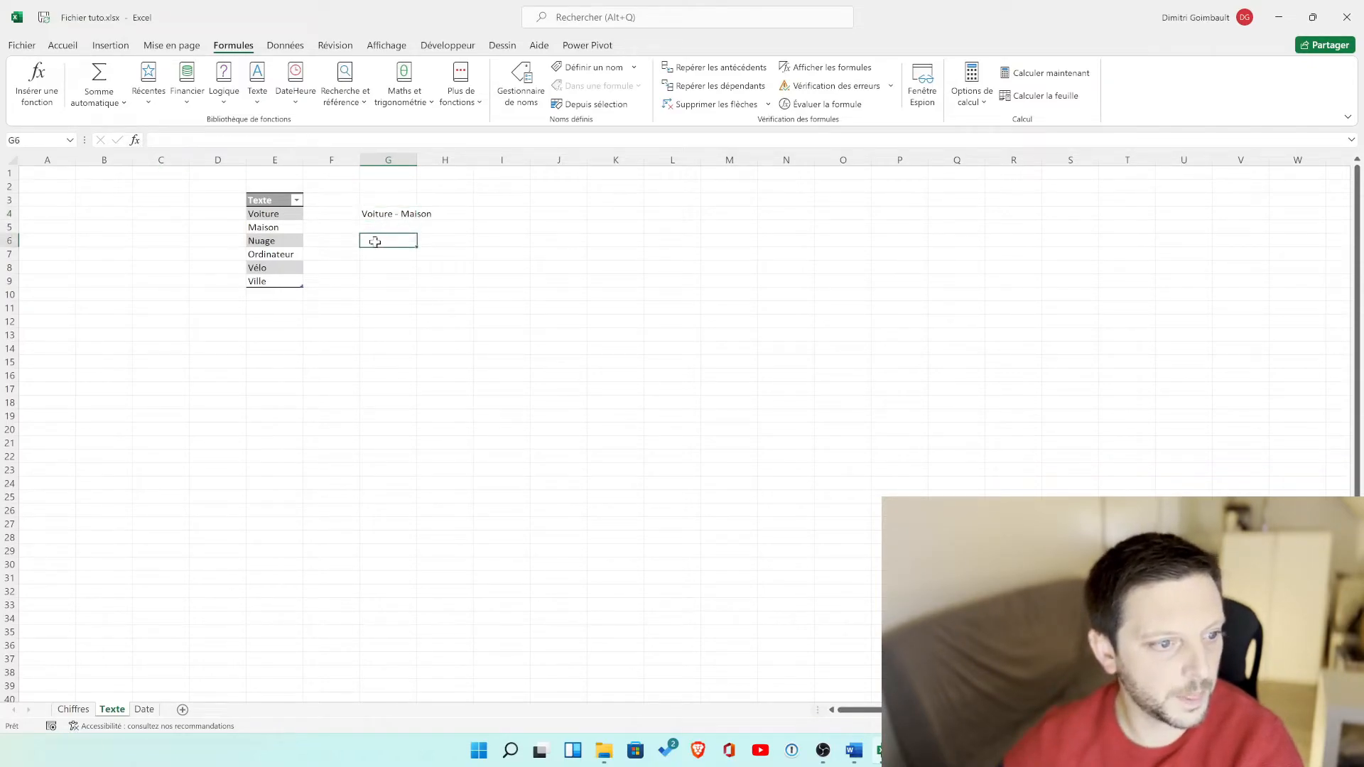
pyautogui.click(135, 141)
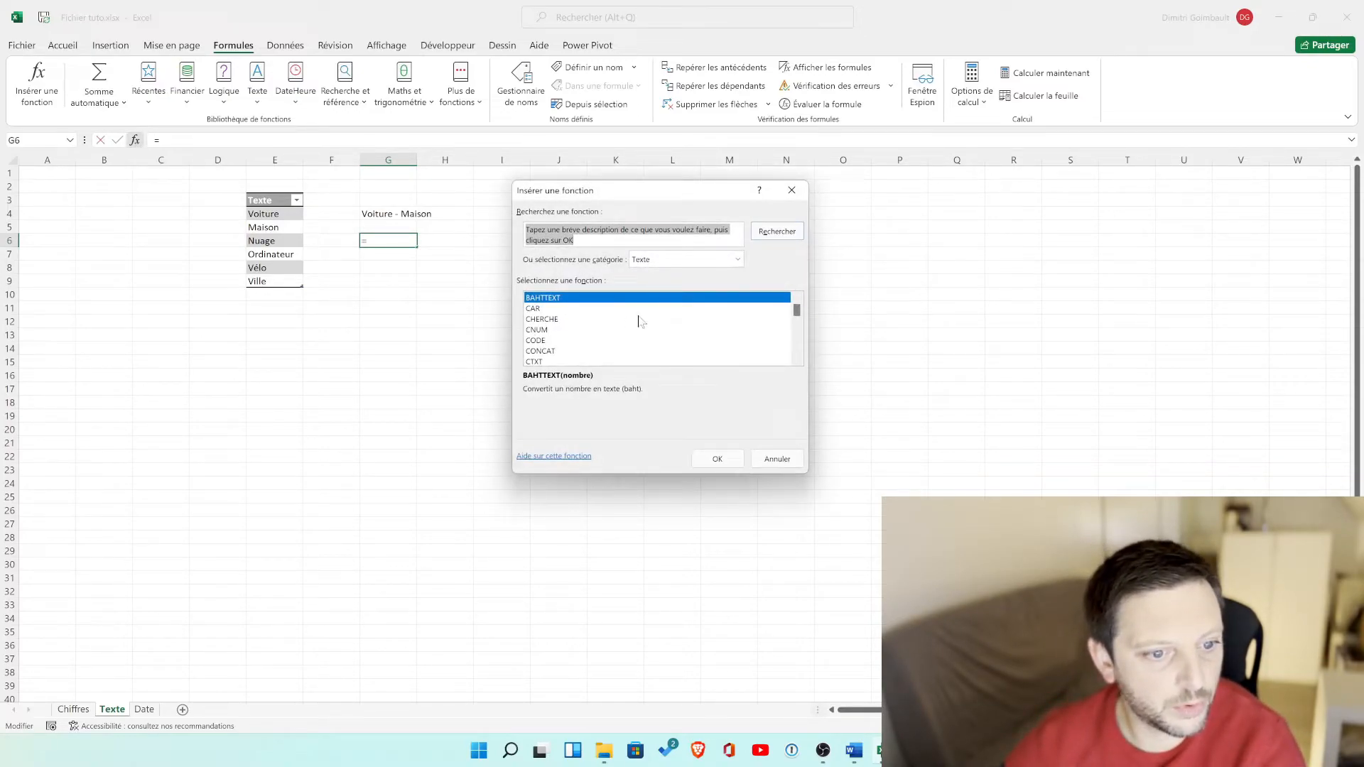
pyautogui.scroll(-10, 634, 320)
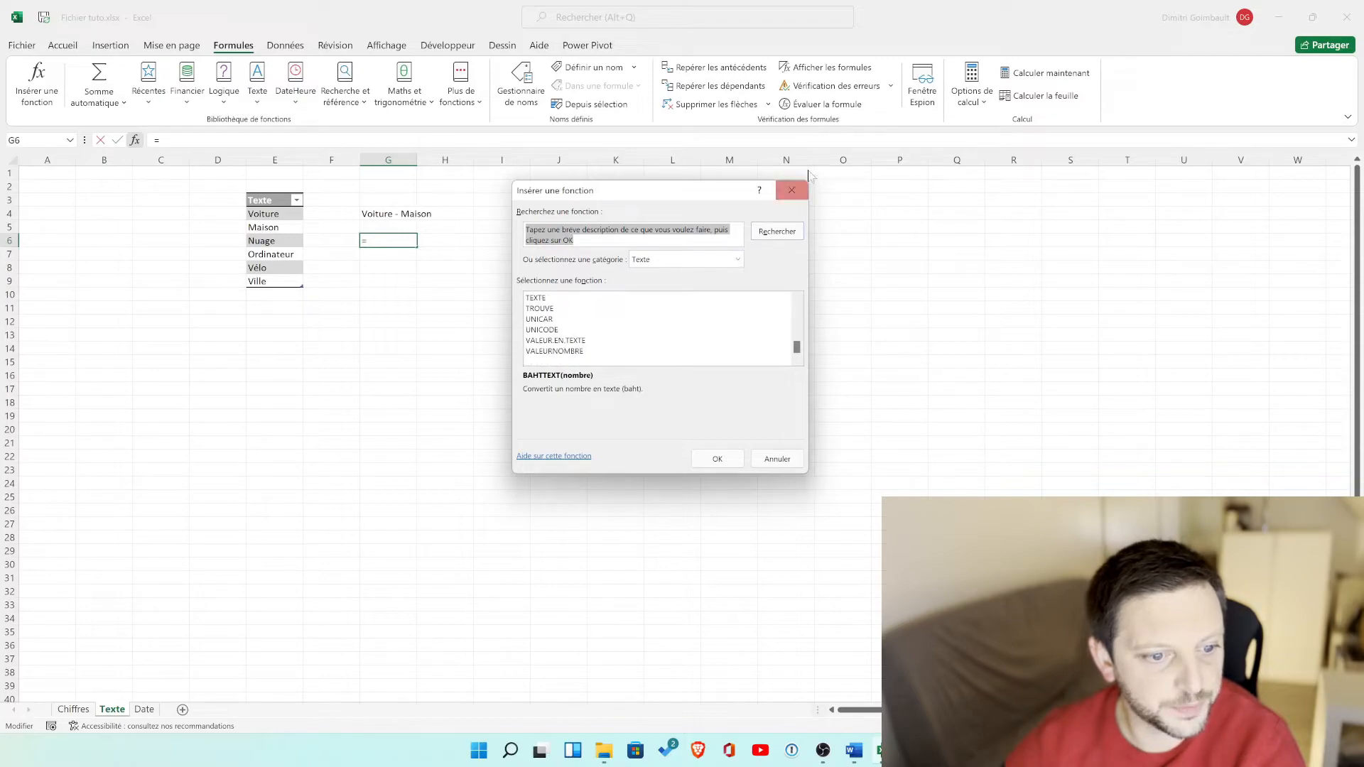
pyautogui.click(792, 190)
# Insert the DROITE function in cell G6 with E7 as Texte and 4 as No_car.
pyautogui.click(269, 105)
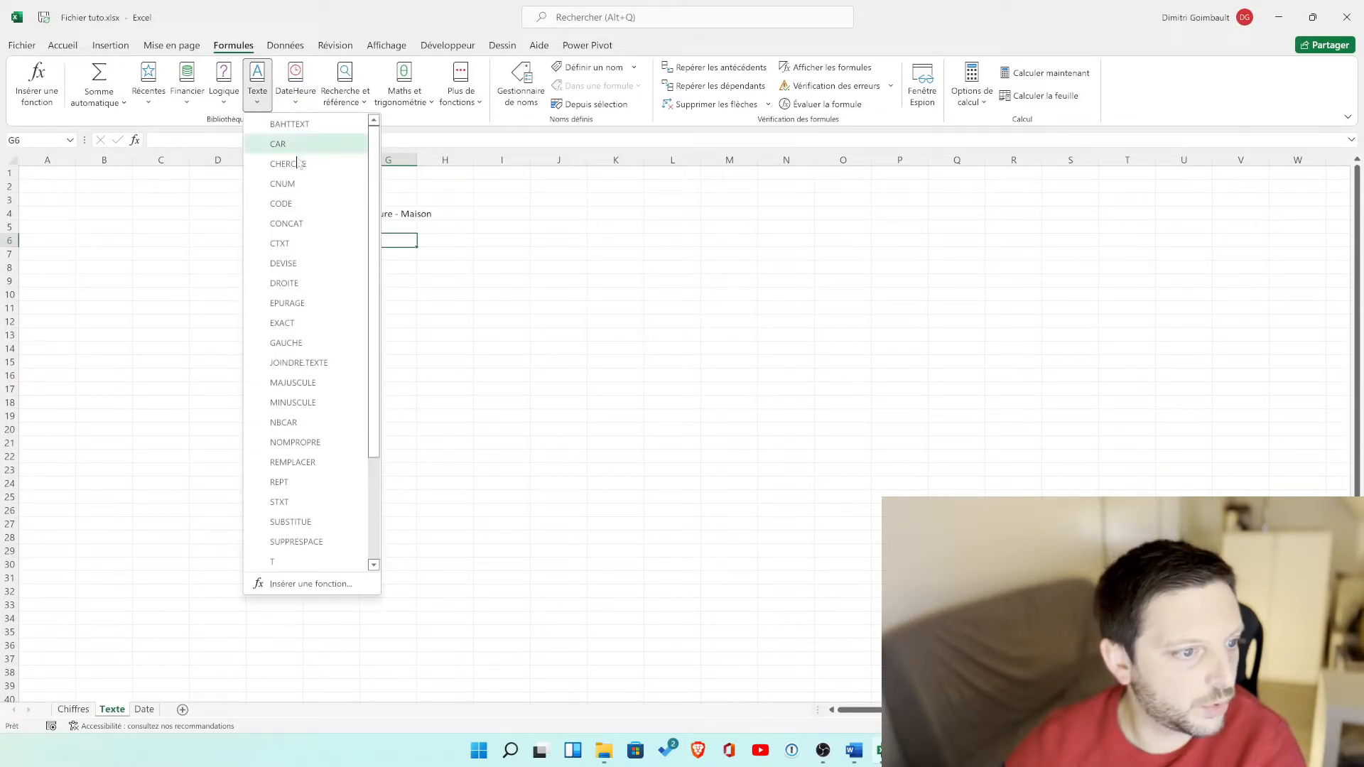
pyautogui.click(308, 284)
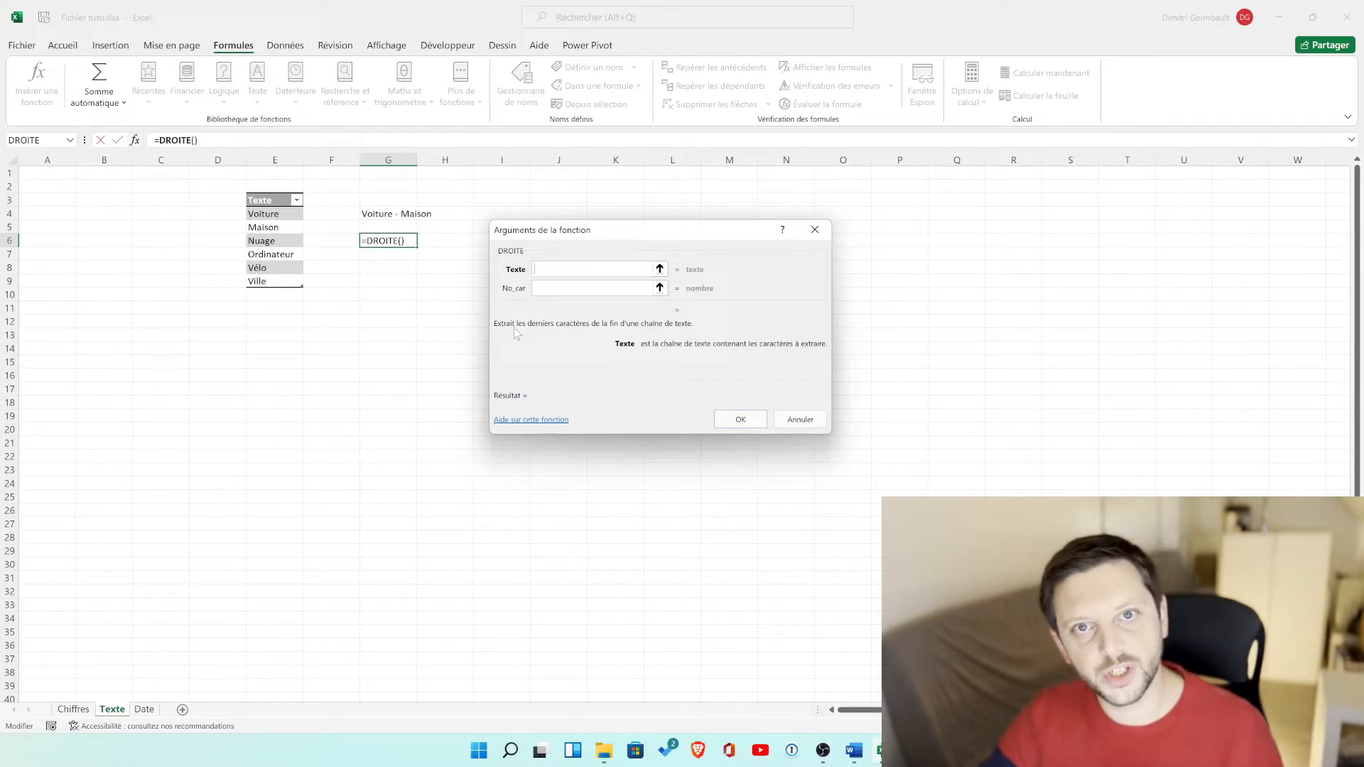
pyautogui.click(659, 269)
pyautogui.click(284, 255)
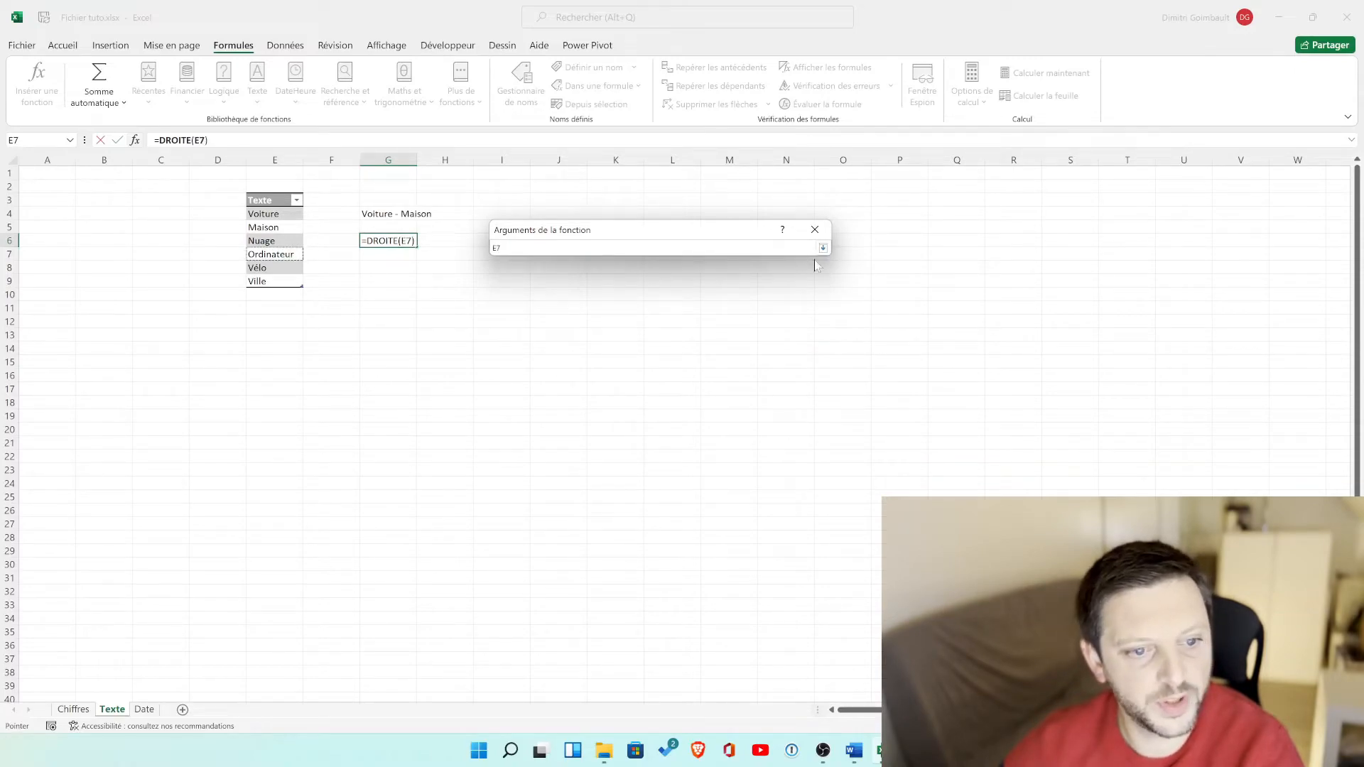
pyautogui.click(823, 247)
pyautogui.click(610, 290)
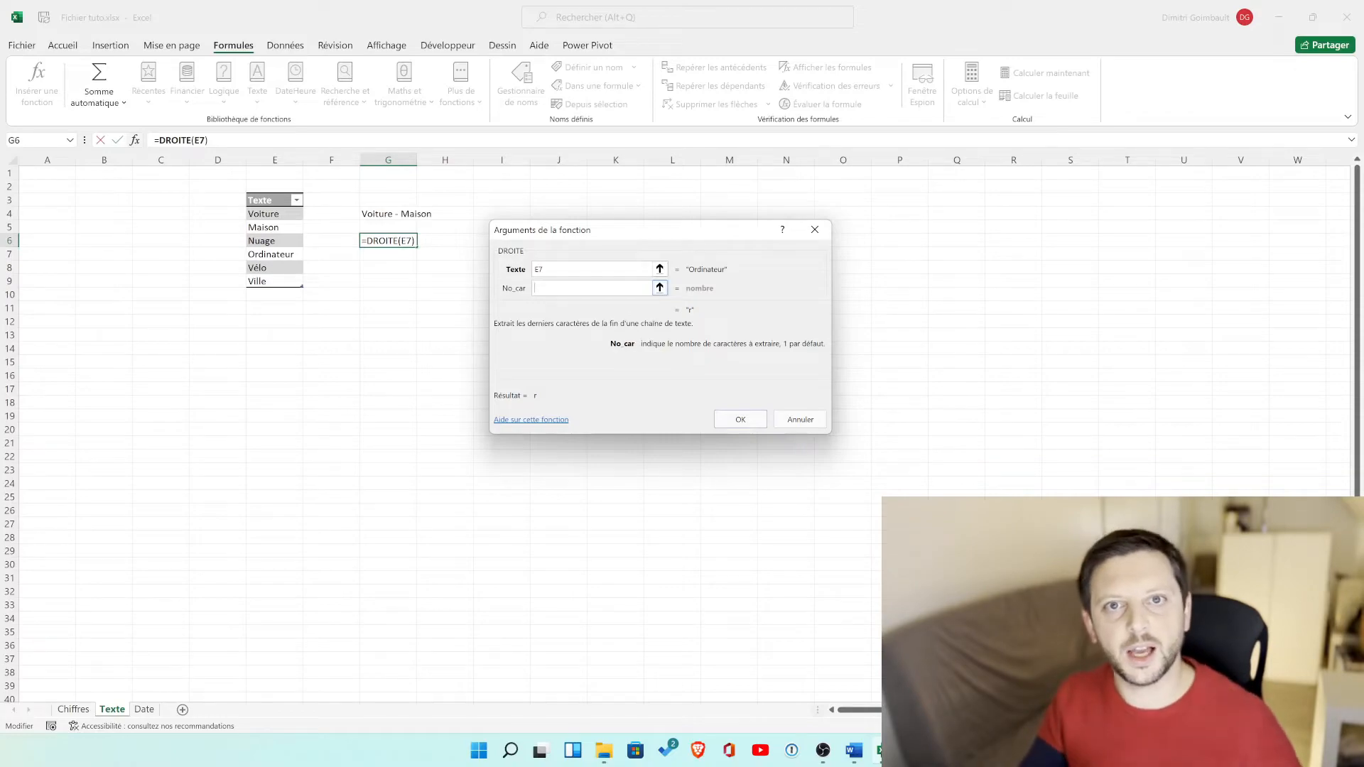
pyautogui.write('4')
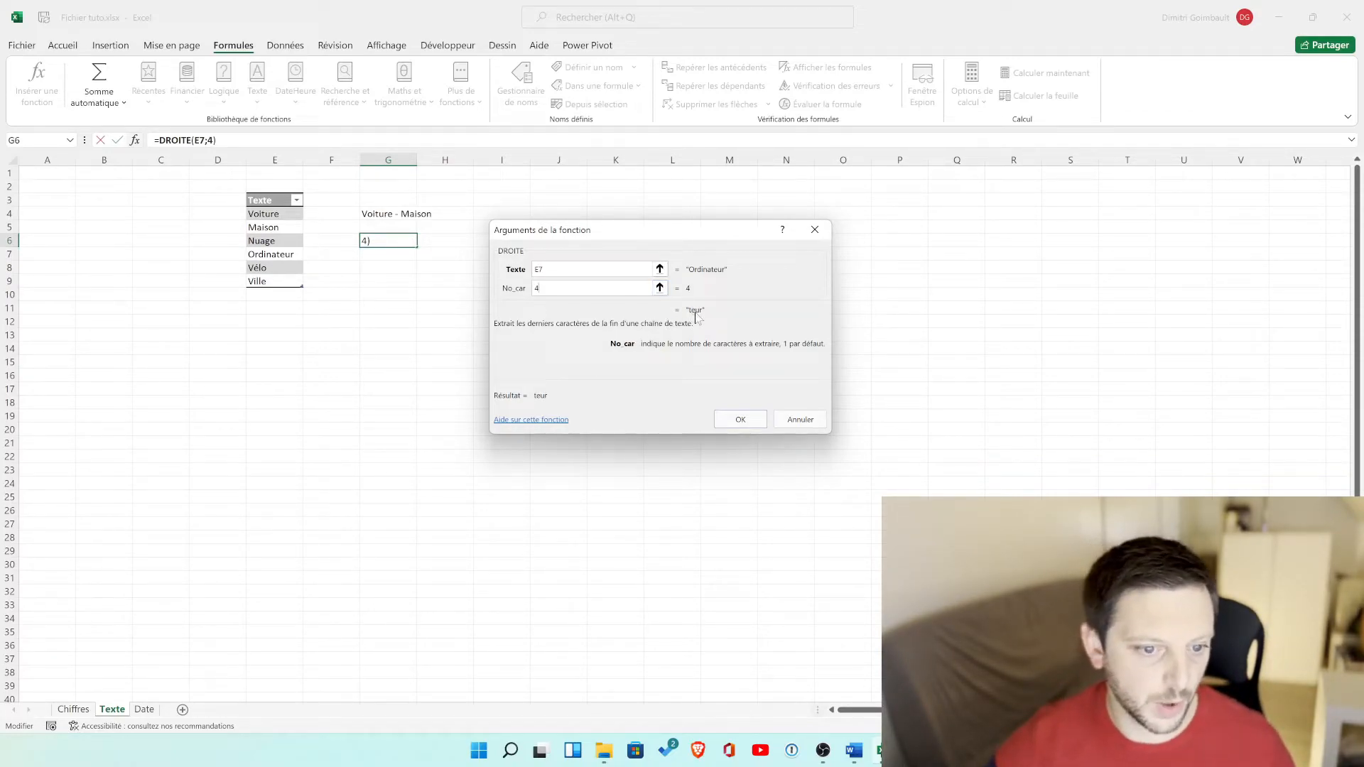
pyautogui.click(753, 423)
# Change the number of characters extracted by the DROITE formula in G6 to 5.
pyautogui.click(207, 140)
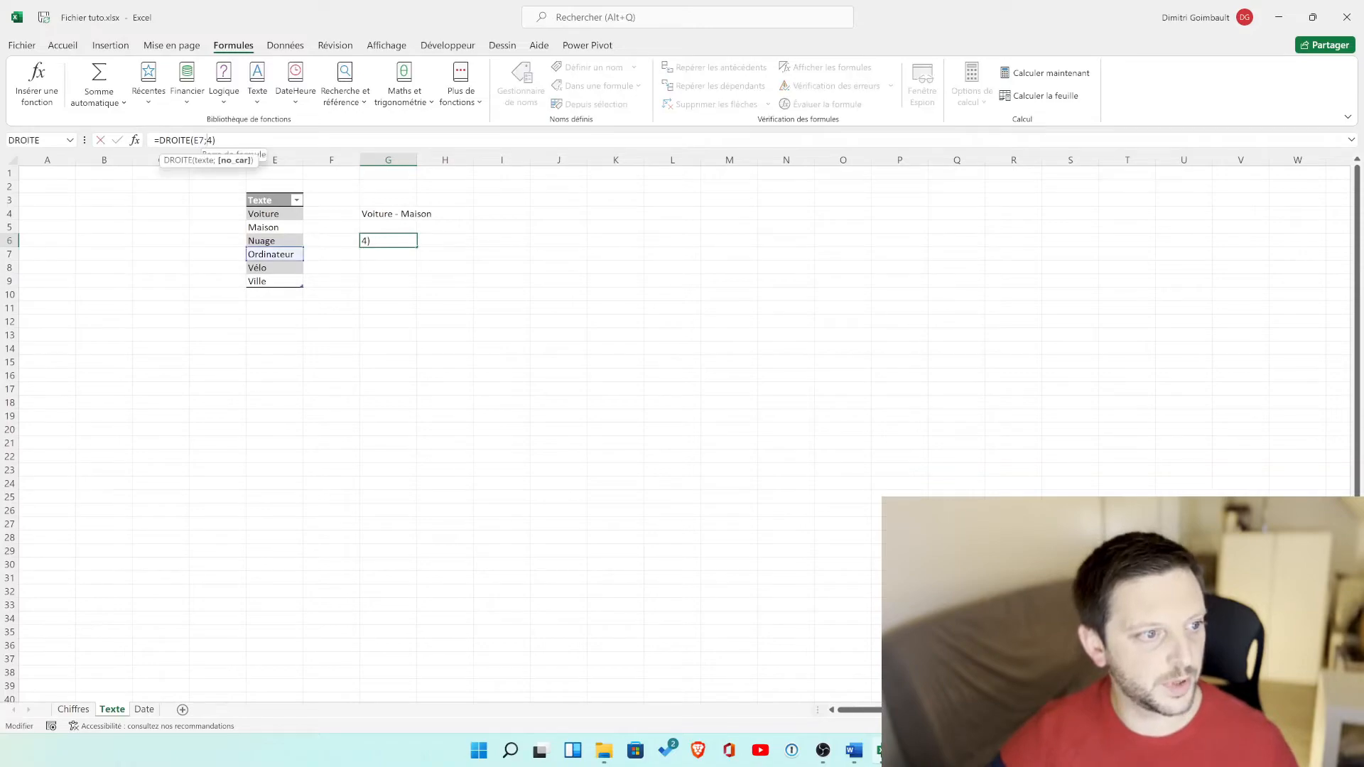
pyautogui.press('Delete')
pyautogui.write('5')
pyautogui.press('Return')
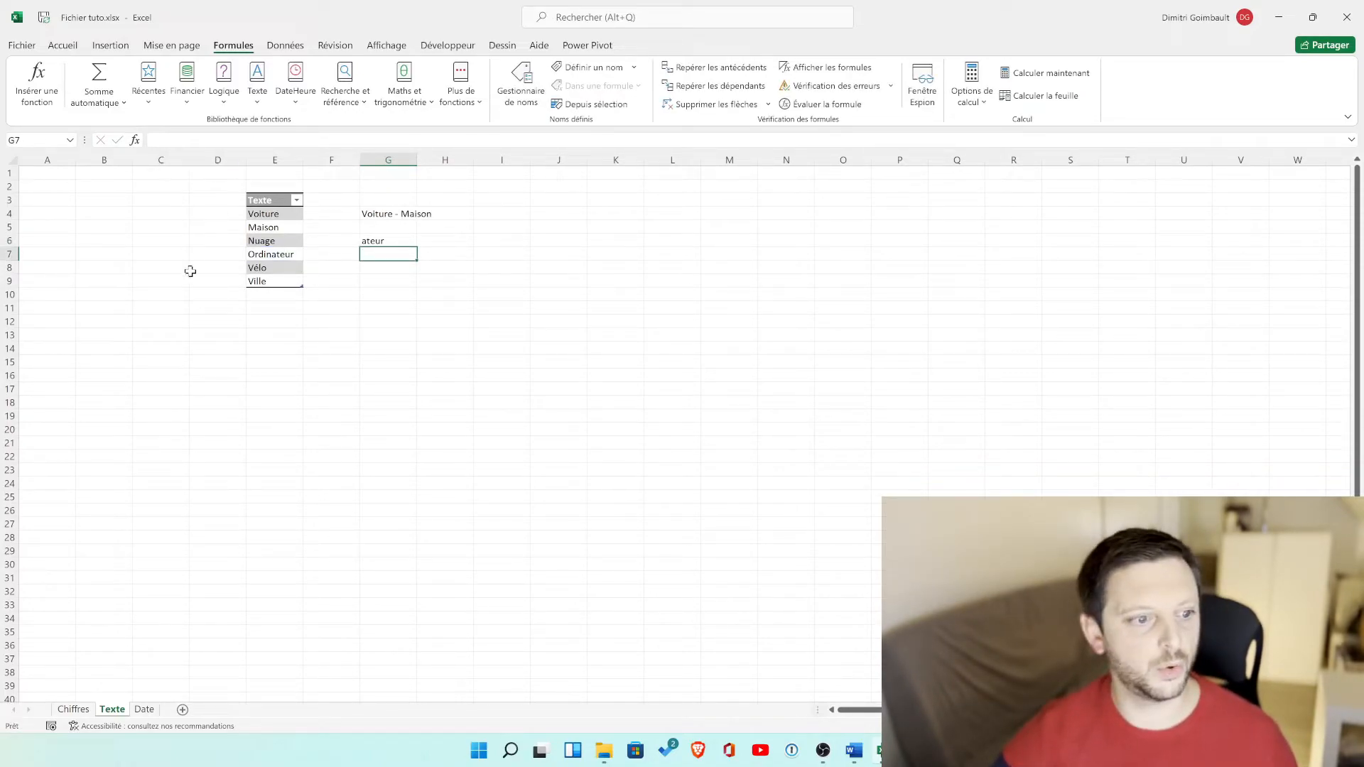
# Select empty cell G12 and read the description of the GAUCHE text function without inserting it.
pyautogui.click(408, 316)
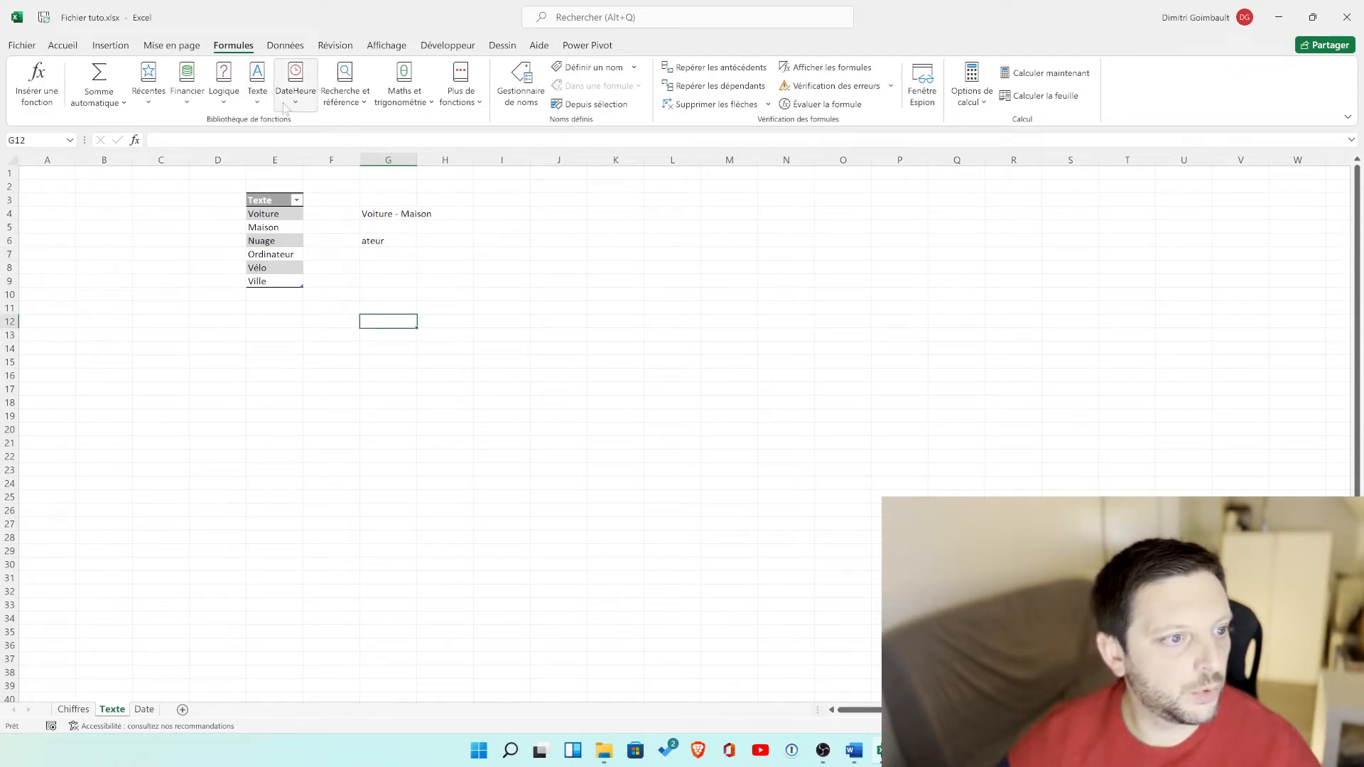
pyautogui.click(255, 100)
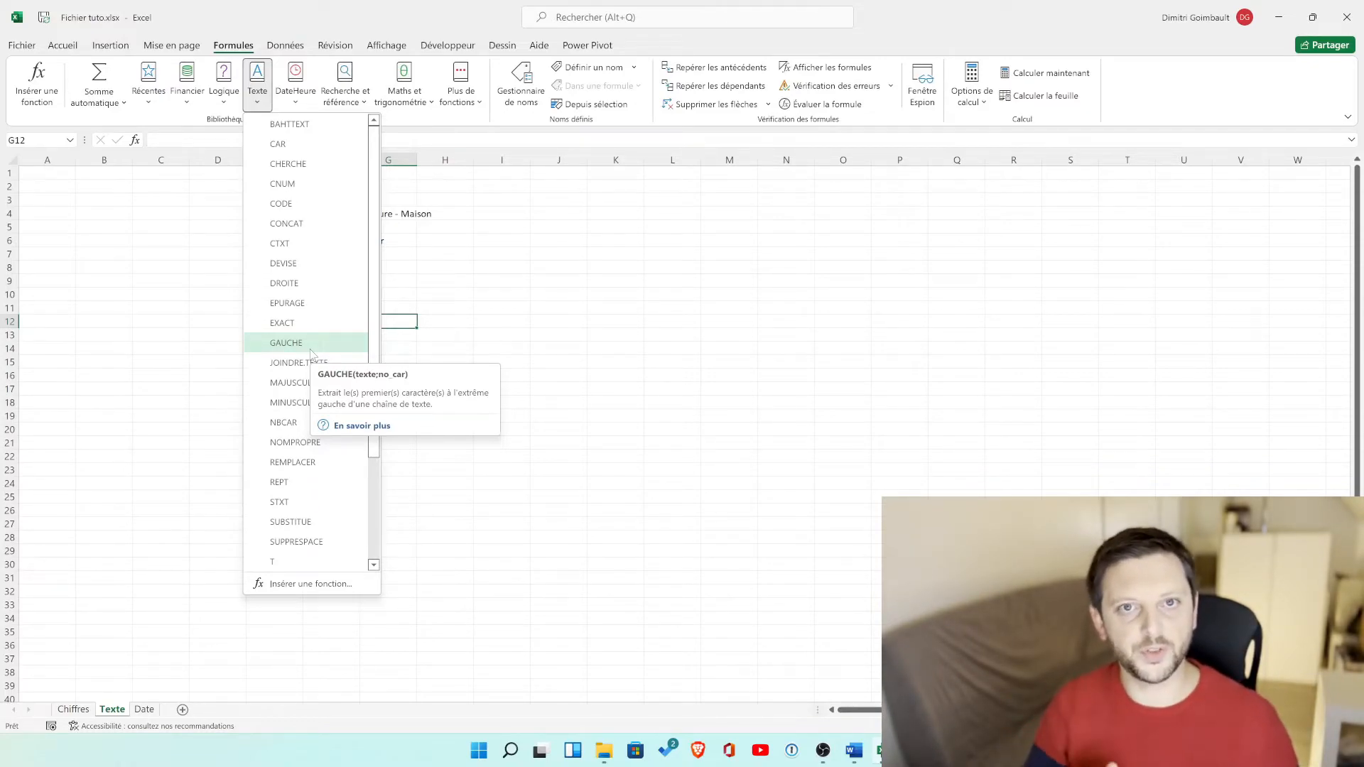
pyautogui.click(593, 334)
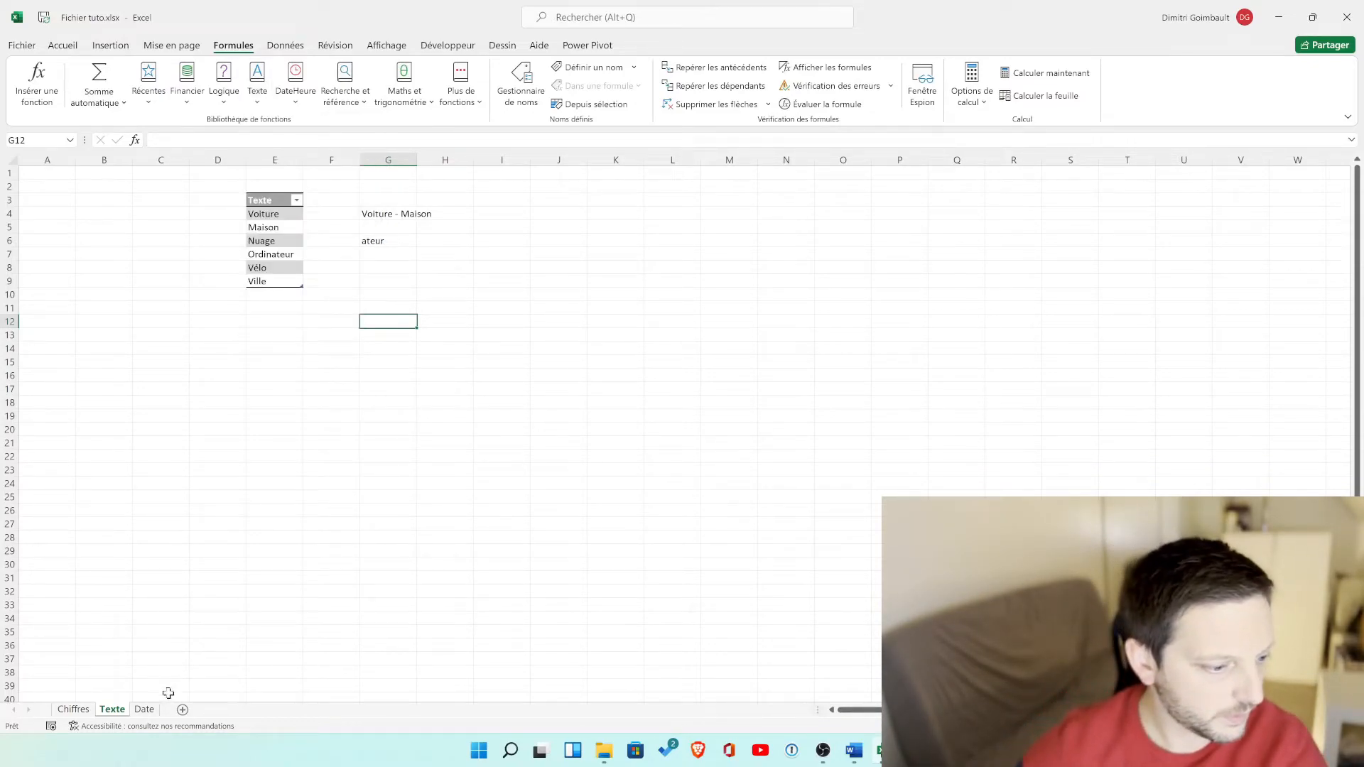
# Switch to the Date sheet, select cell F4 and look through the available date and time functions.
pyautogui.click(144, 709)
pyautogui.click(272, 213)
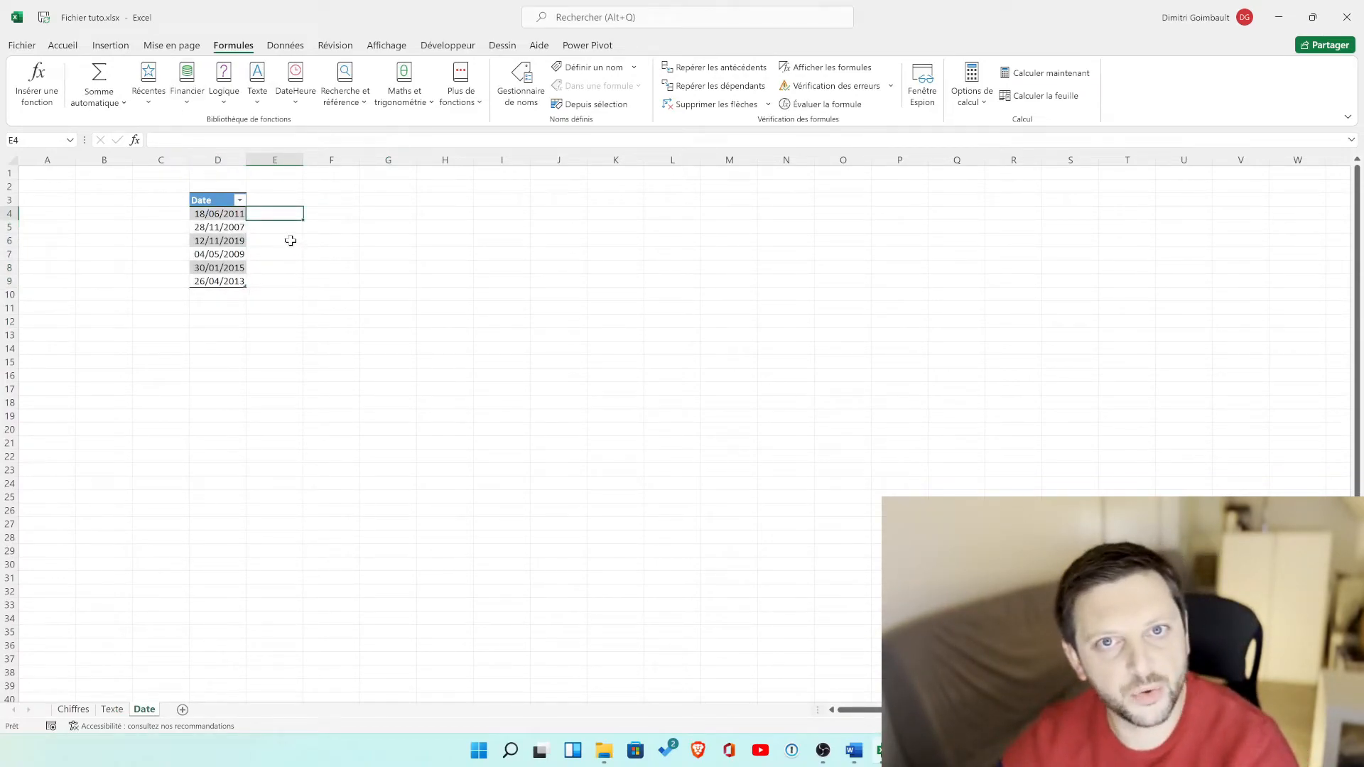
pyautogui.click(341, 214)
pyautogui.click(298, 103)
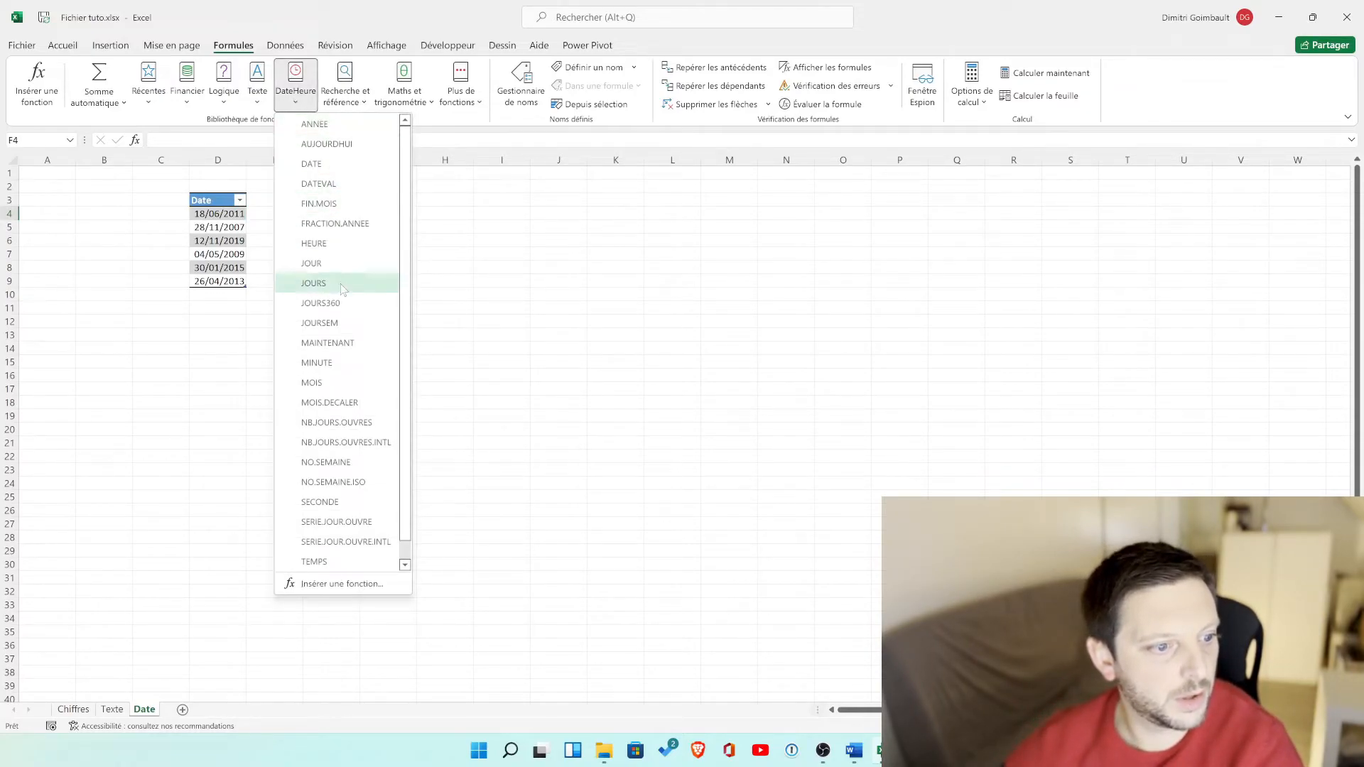
pyautogui.scroll(-1, 354, 402)
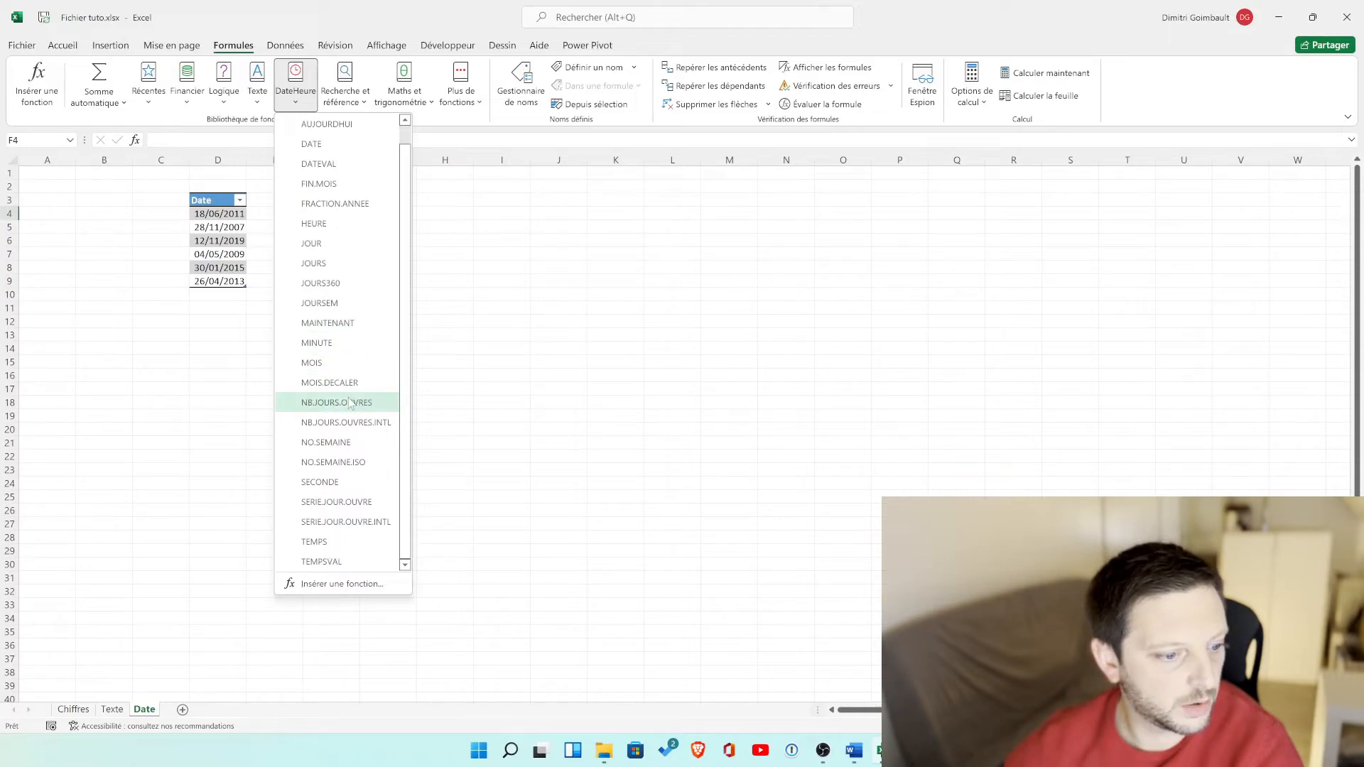
pyautogui.scroll(1, 350, 387)
pyautogui.click(503, 284)
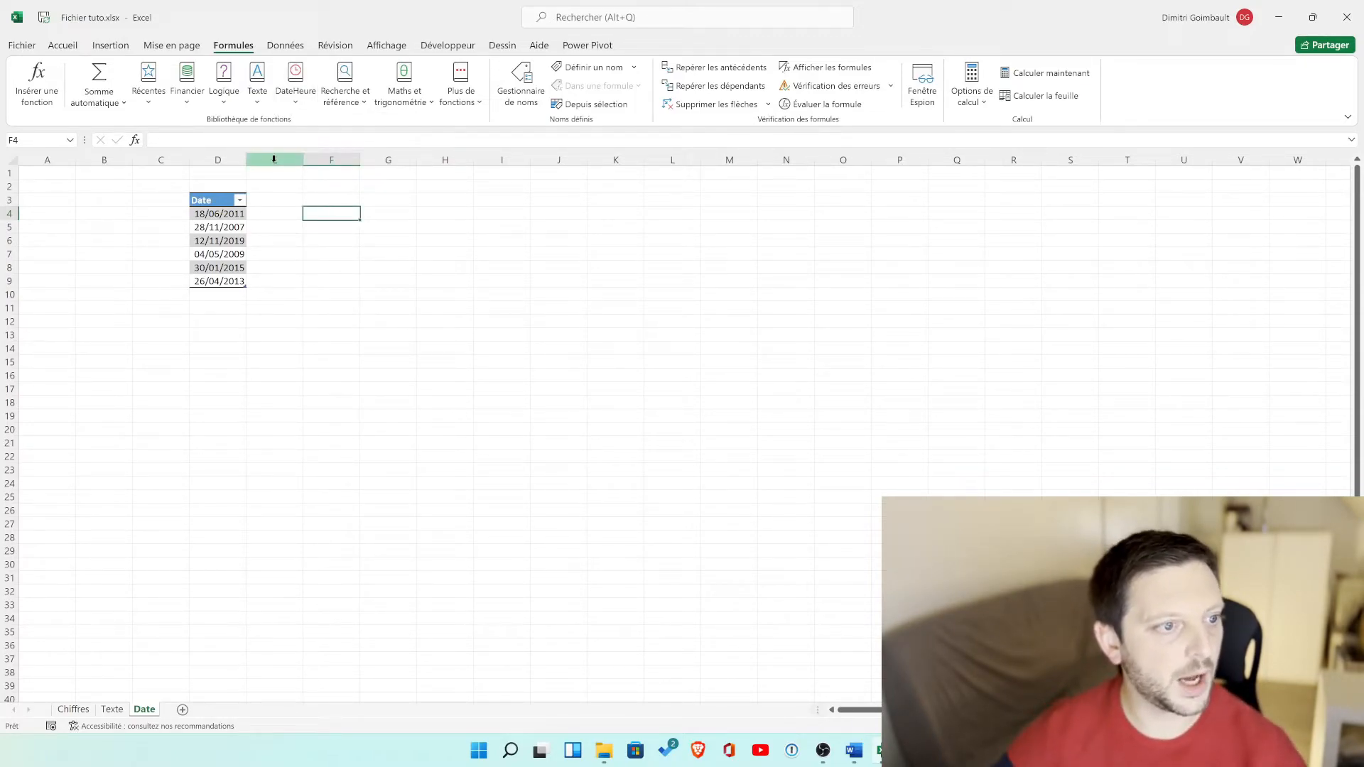
# Insert the ANNEE function in cell F4 with the table date in D4 as its Numéro_de_série.
pyautogui.click(296, 102)
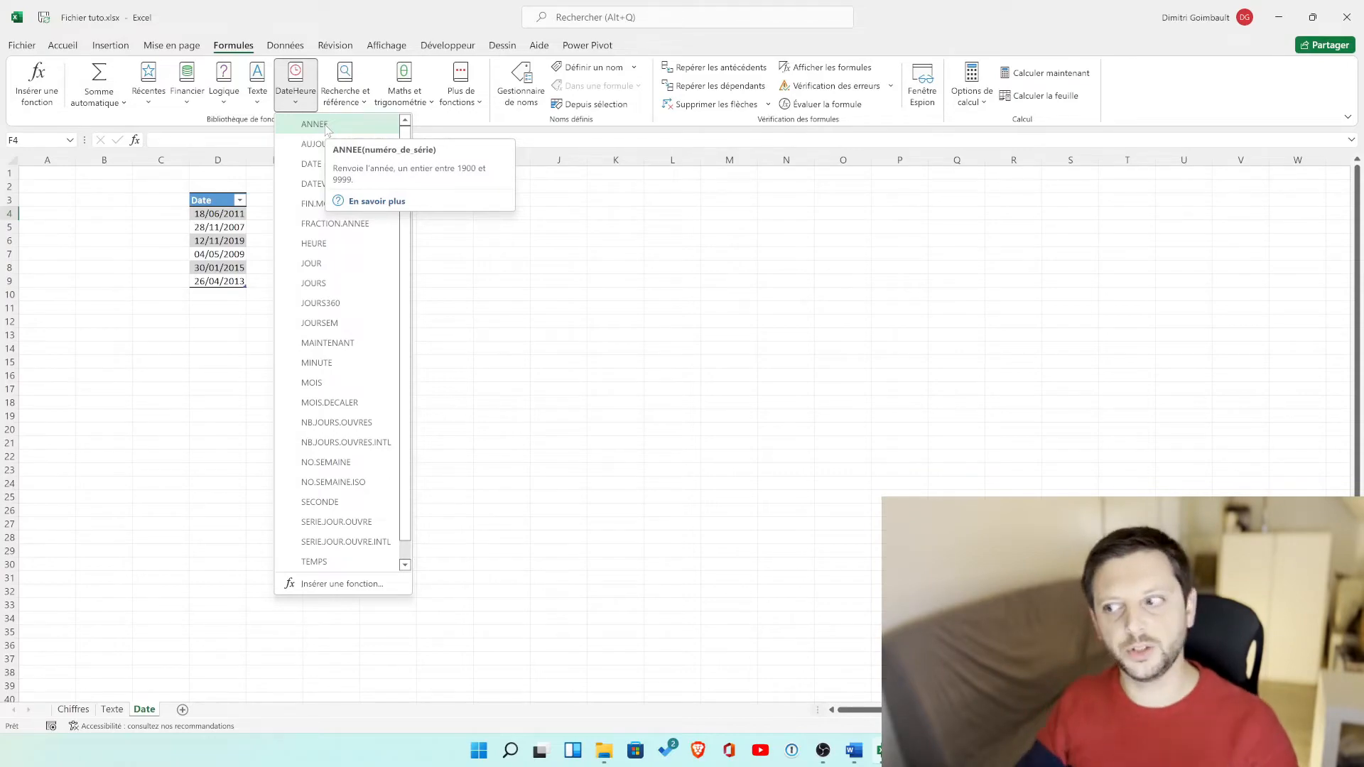
pyautogui.click(326, 128)
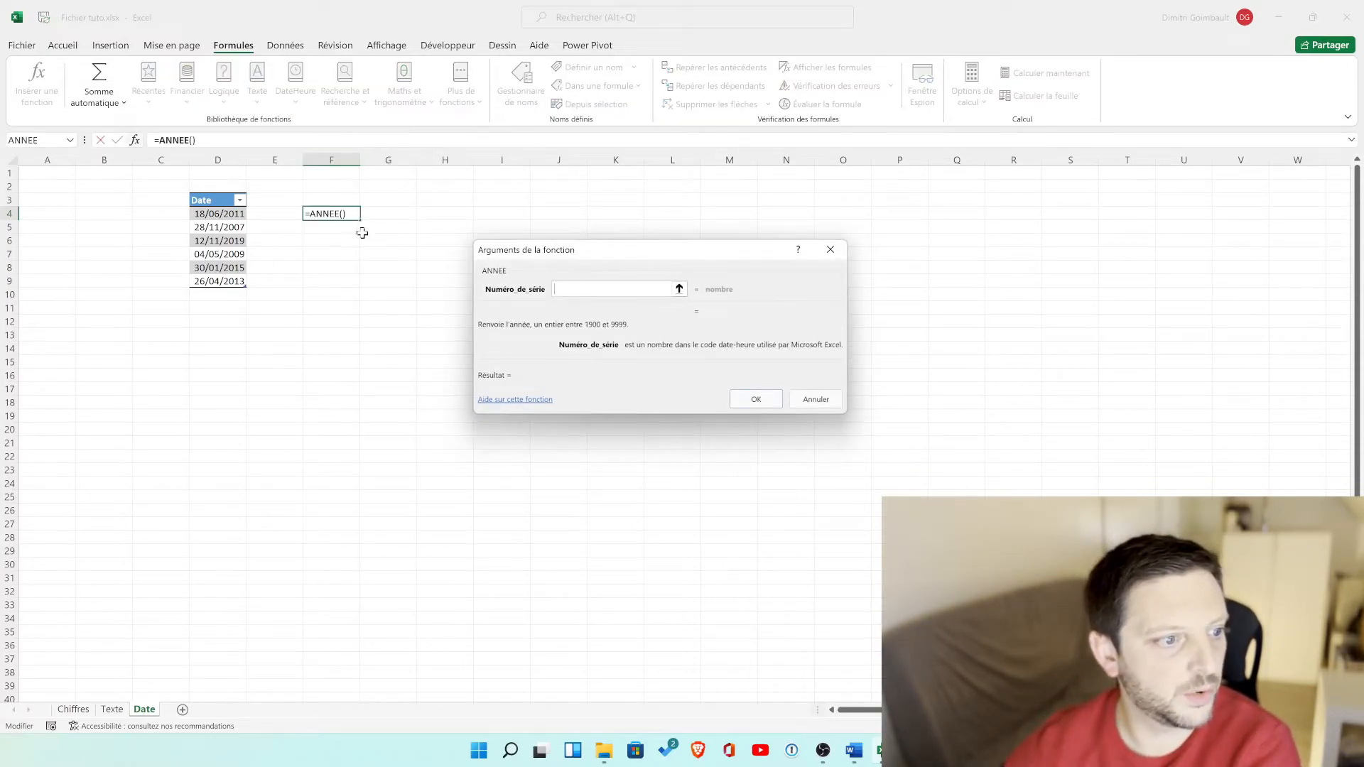
pyautogui.click(679, 289)
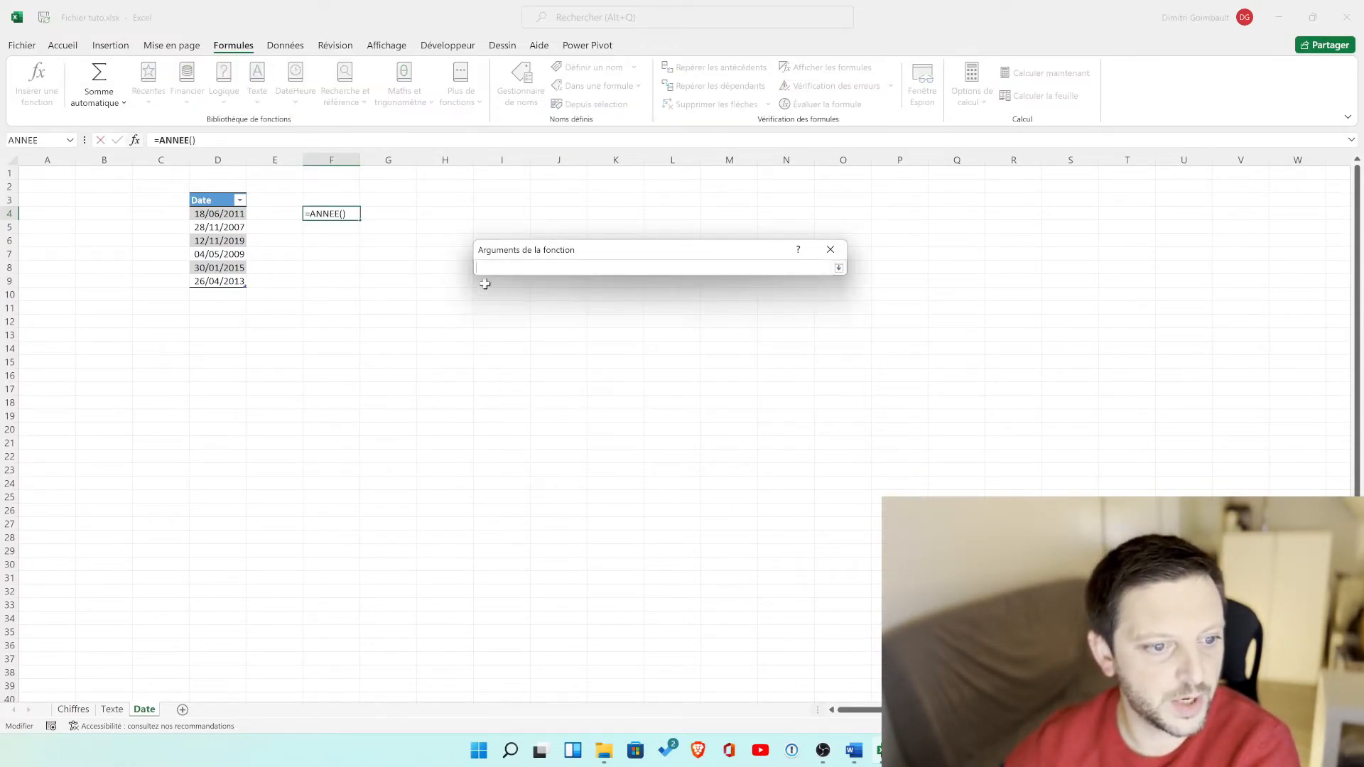
pyautogui.click(208, 213)
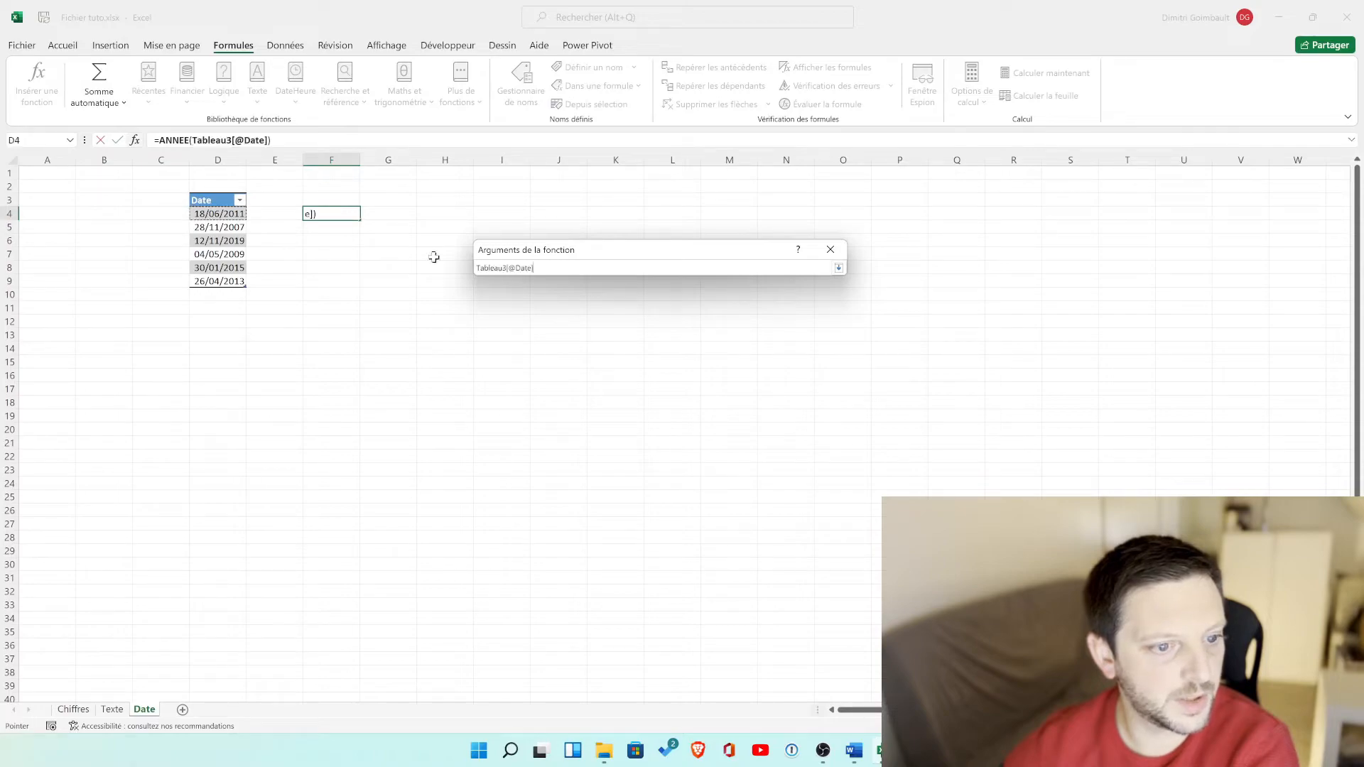
pyautogui.click(838, 268)
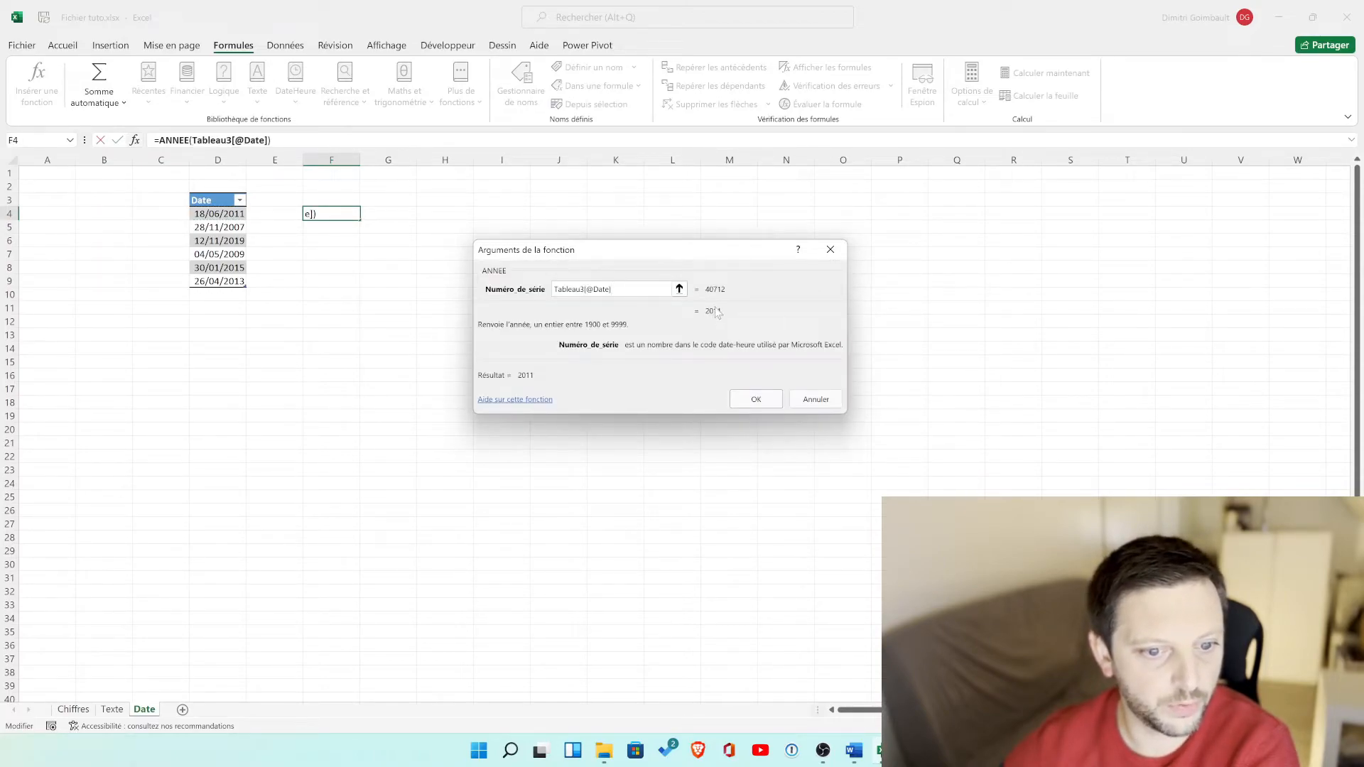
pyautogui.click(757, 398)
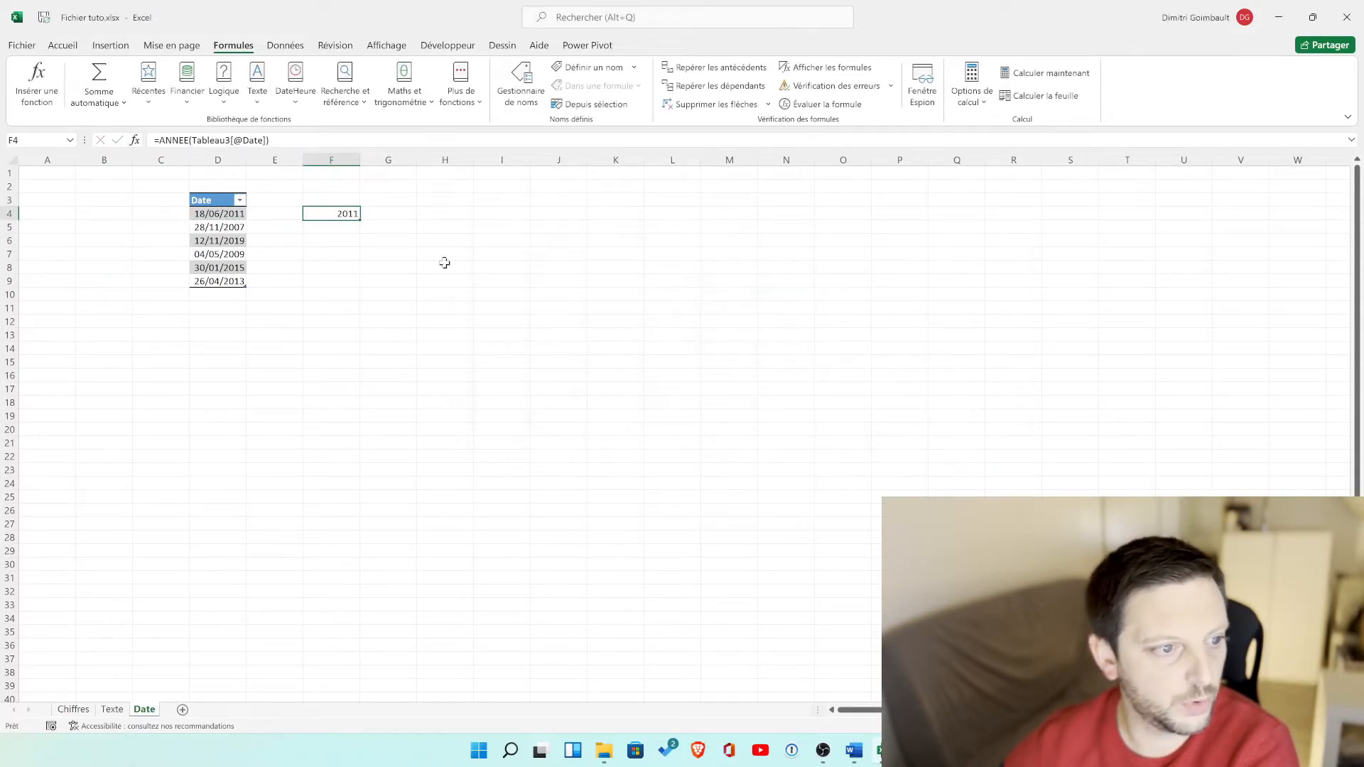
# Insert the MOIS function in cell F5 with the table date in D5 as its Numéro_de_série.
pyautogui.click(338, 226)
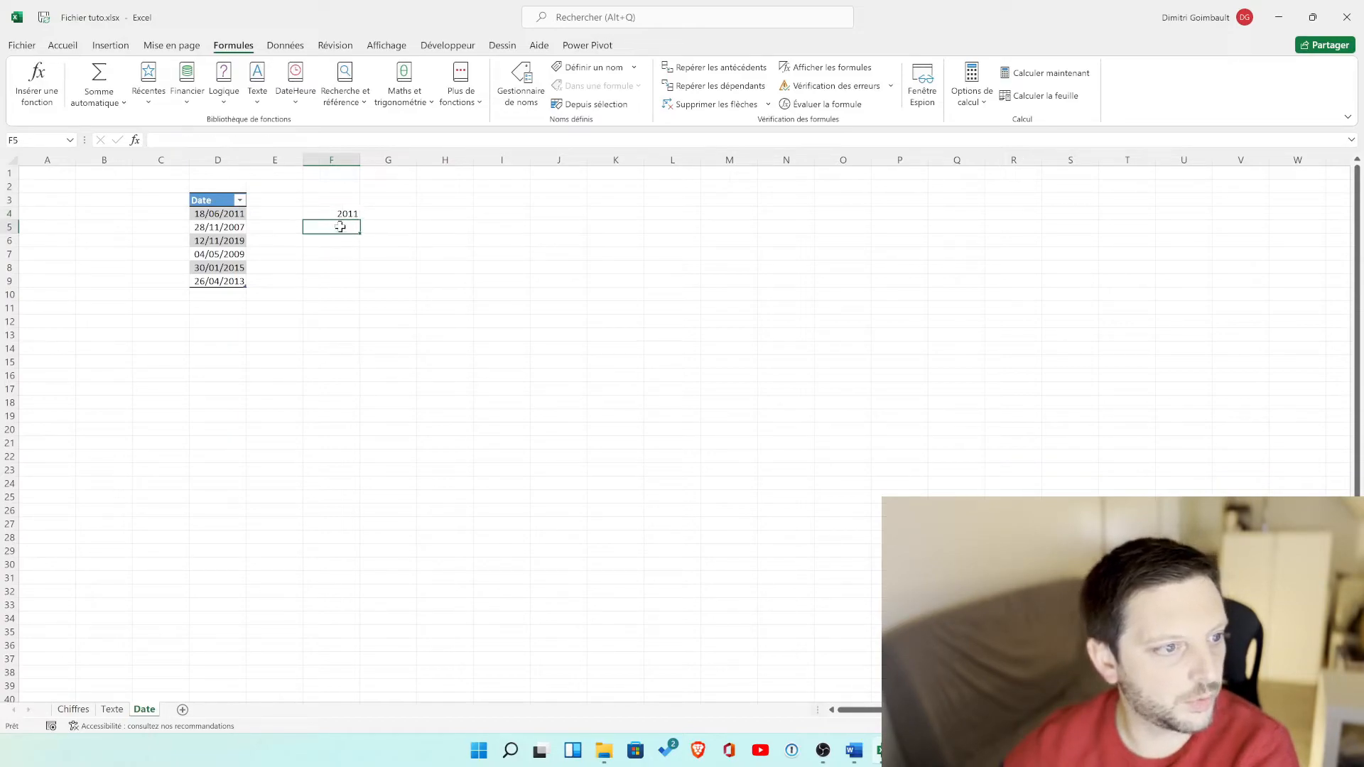
pyautogui.click(293, 107)
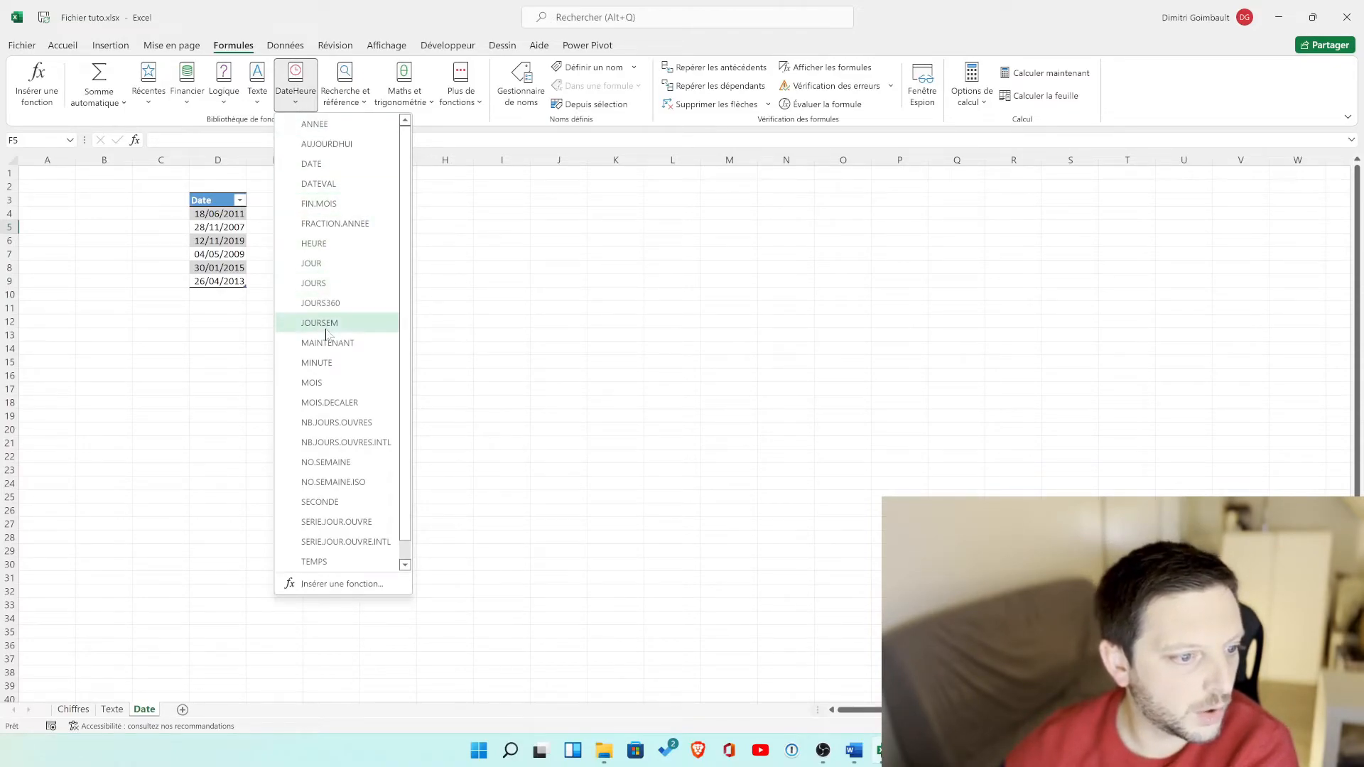
pyautogui.click(329, 383)
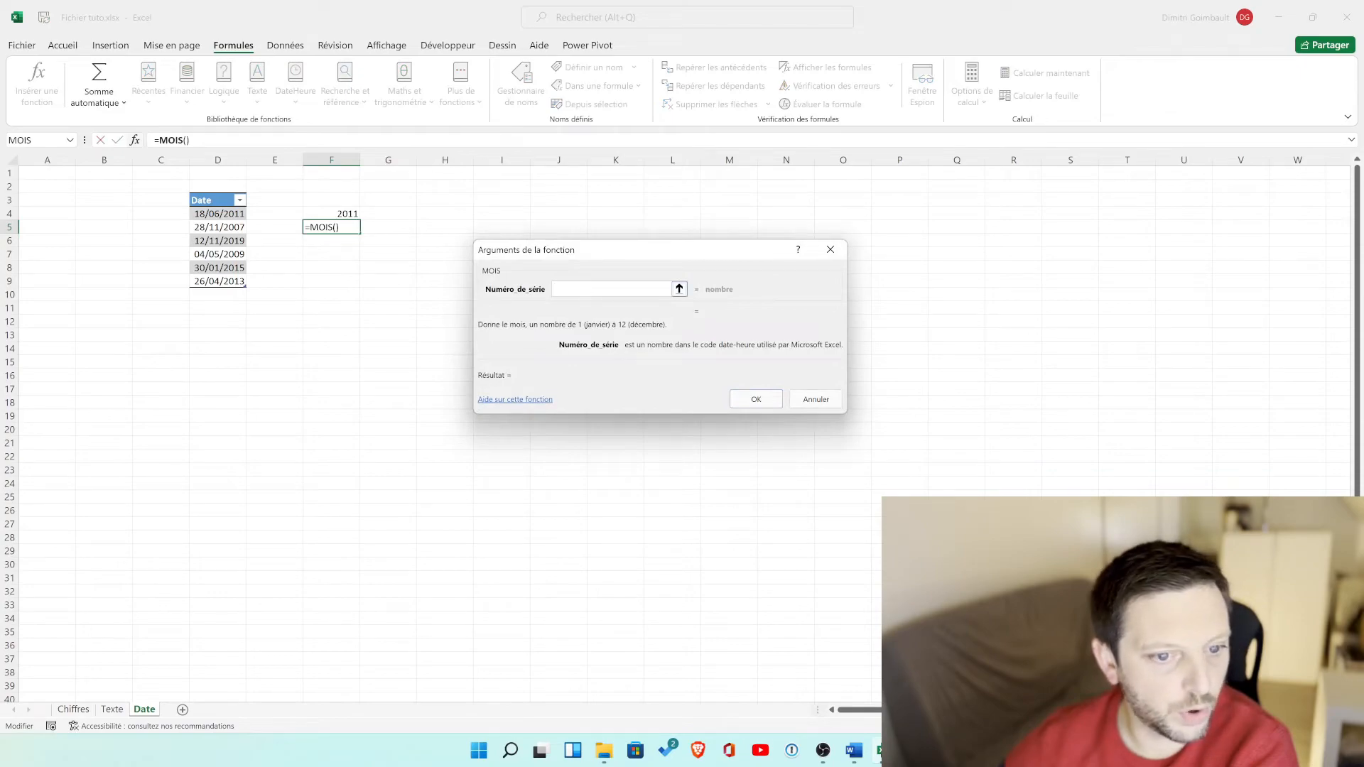
pyautogui.click(680, 289)
pyautogui.click(226, 227)
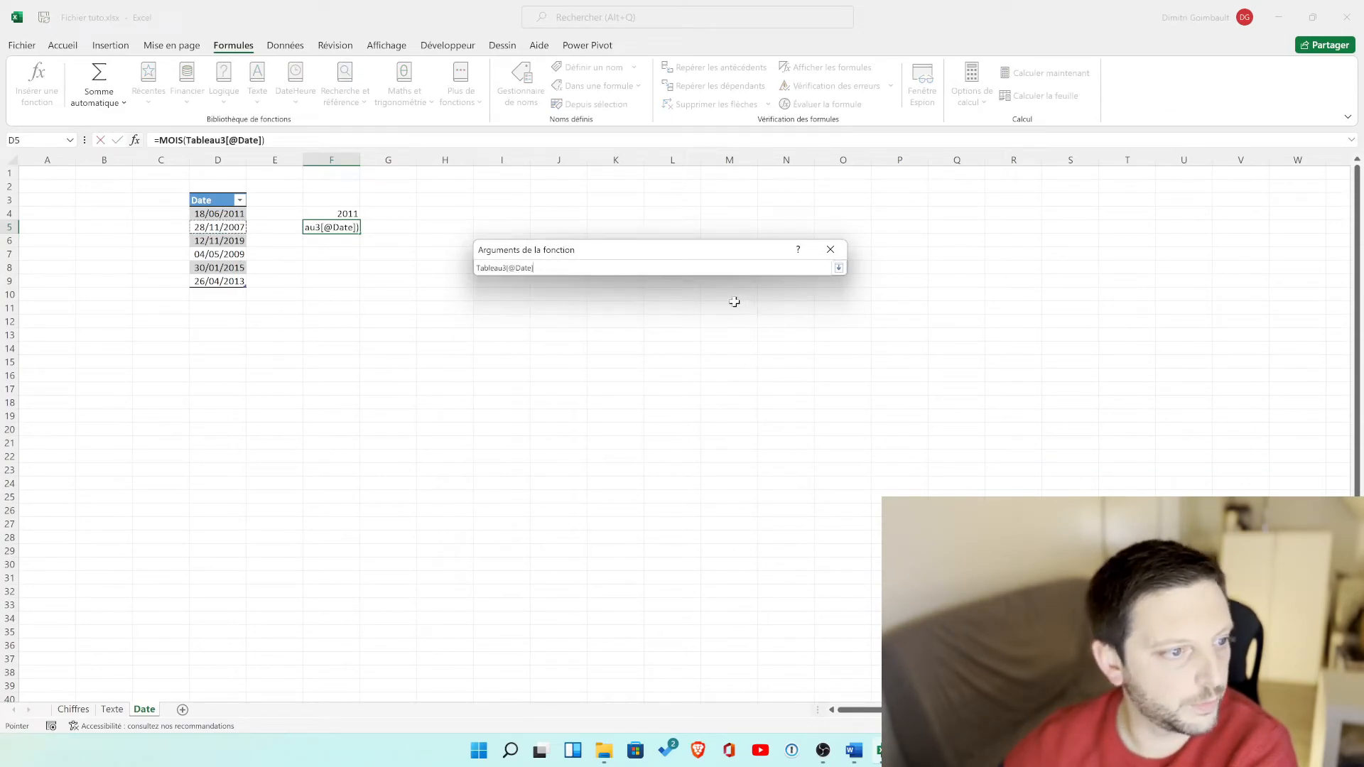
pyautogui.click(839, 267)
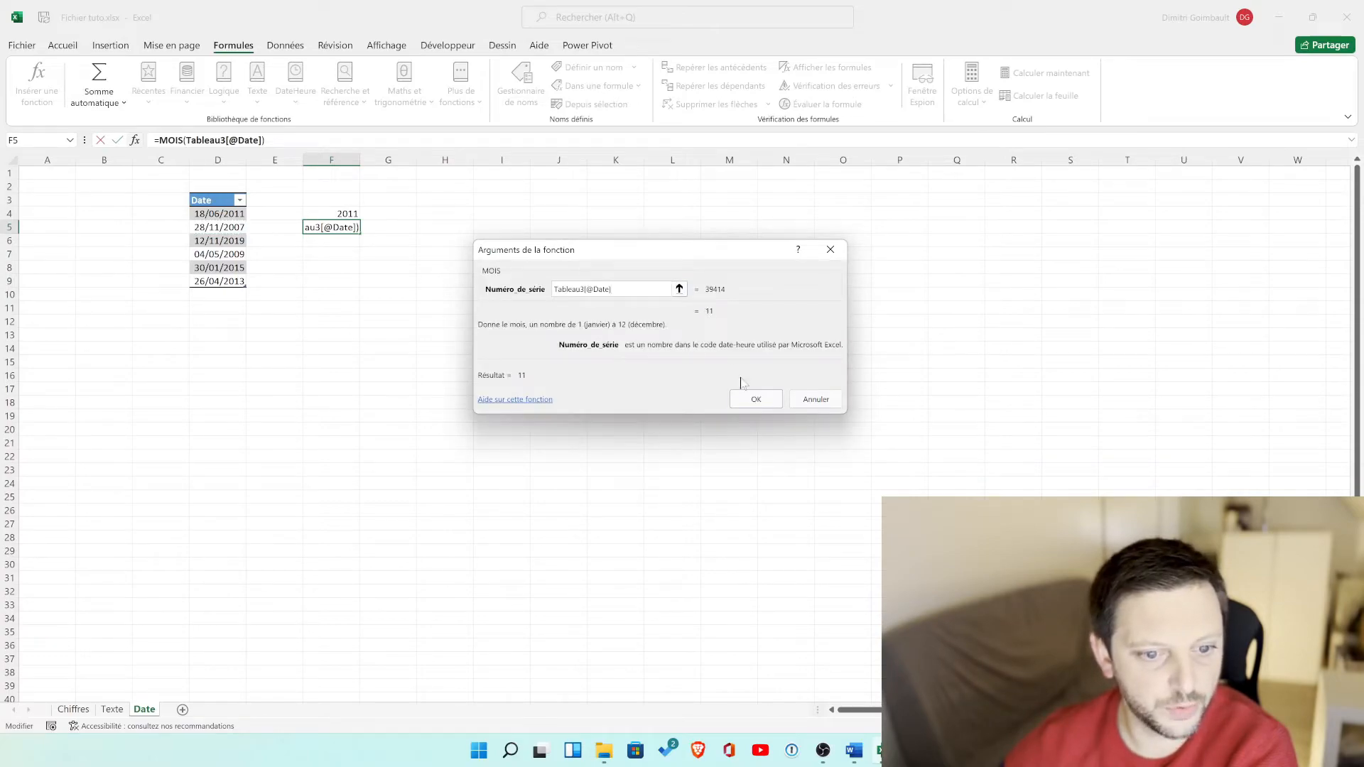
pyautogui.click(752, 398)
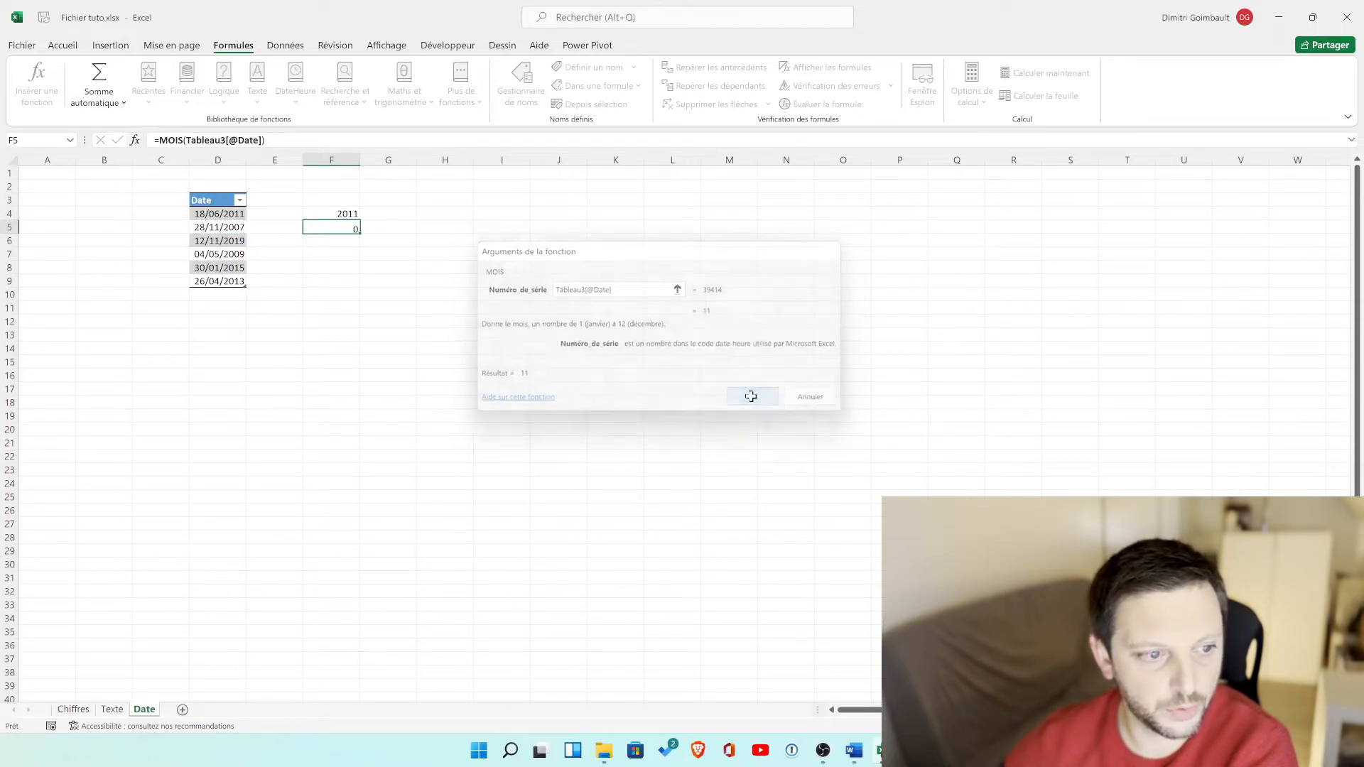
# Start a NO.SEMAINE function in cell F7 with the table date in D7 as its Numéro_de_série.
pyautogui.click(326, 254)
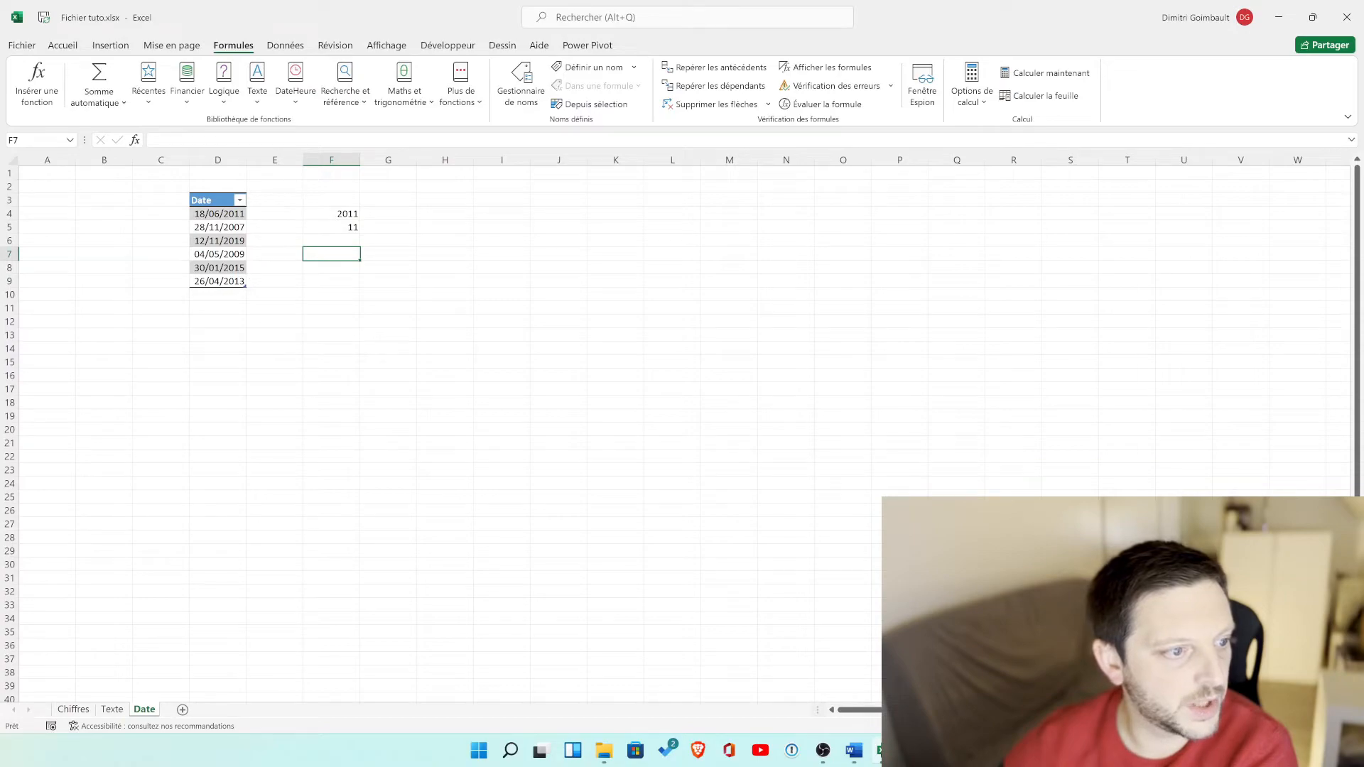
pyautogui.click(295, 81)
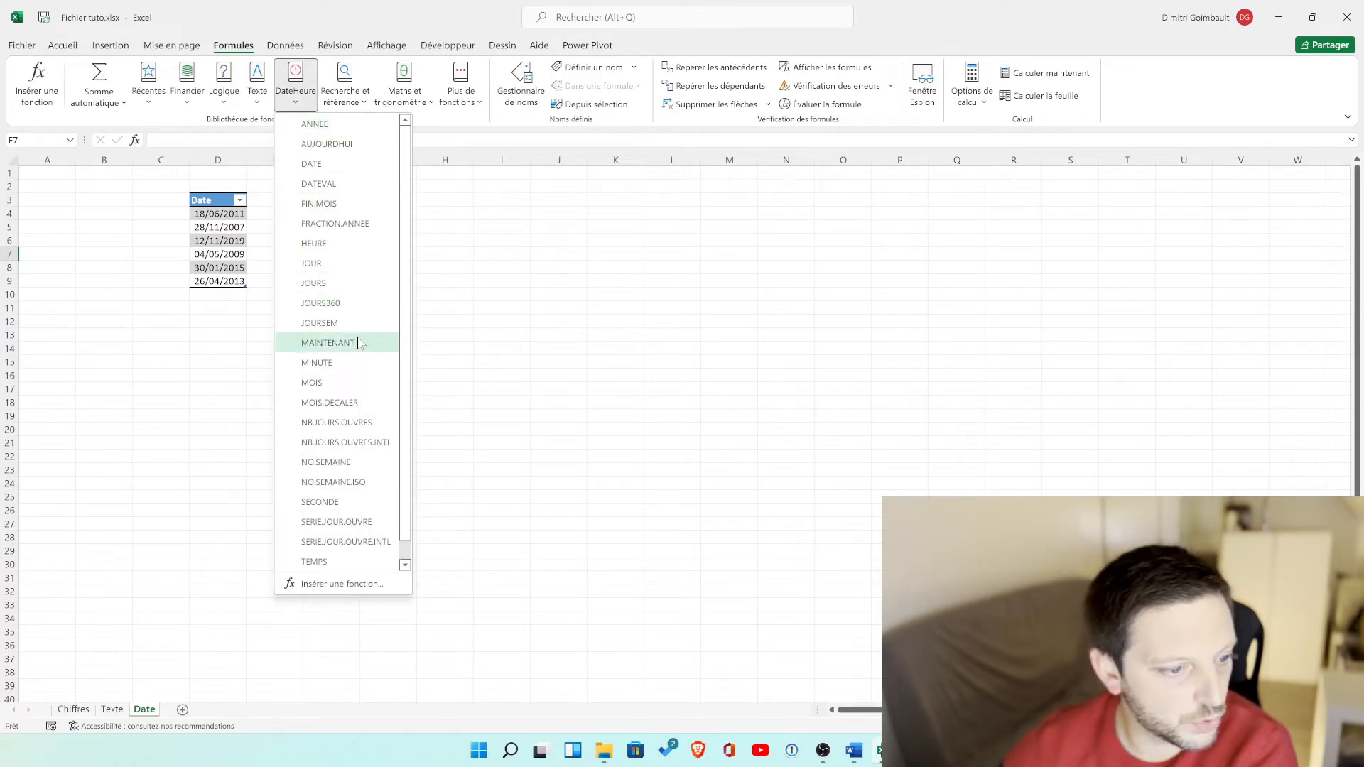
pyautogui.scroll(-1, 361, 444)
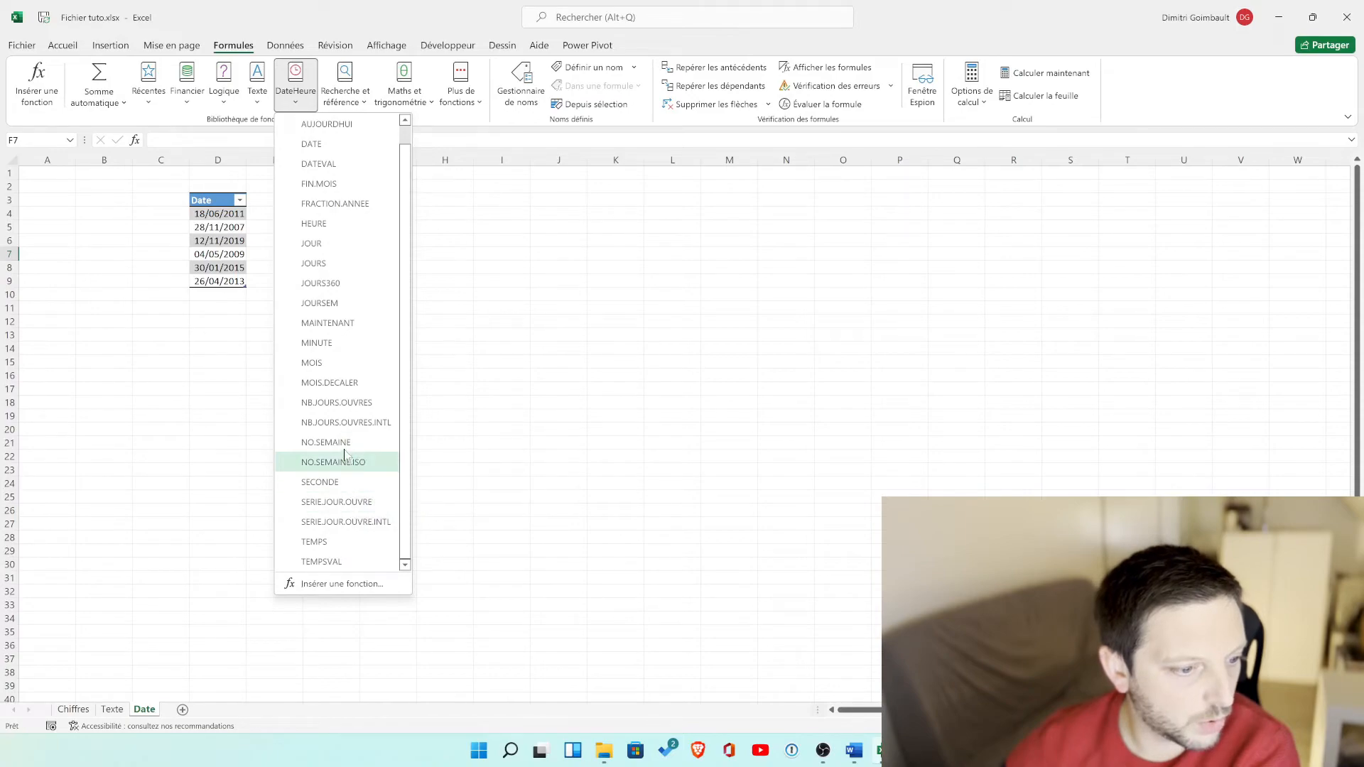
pyautogui.click(334, 442)
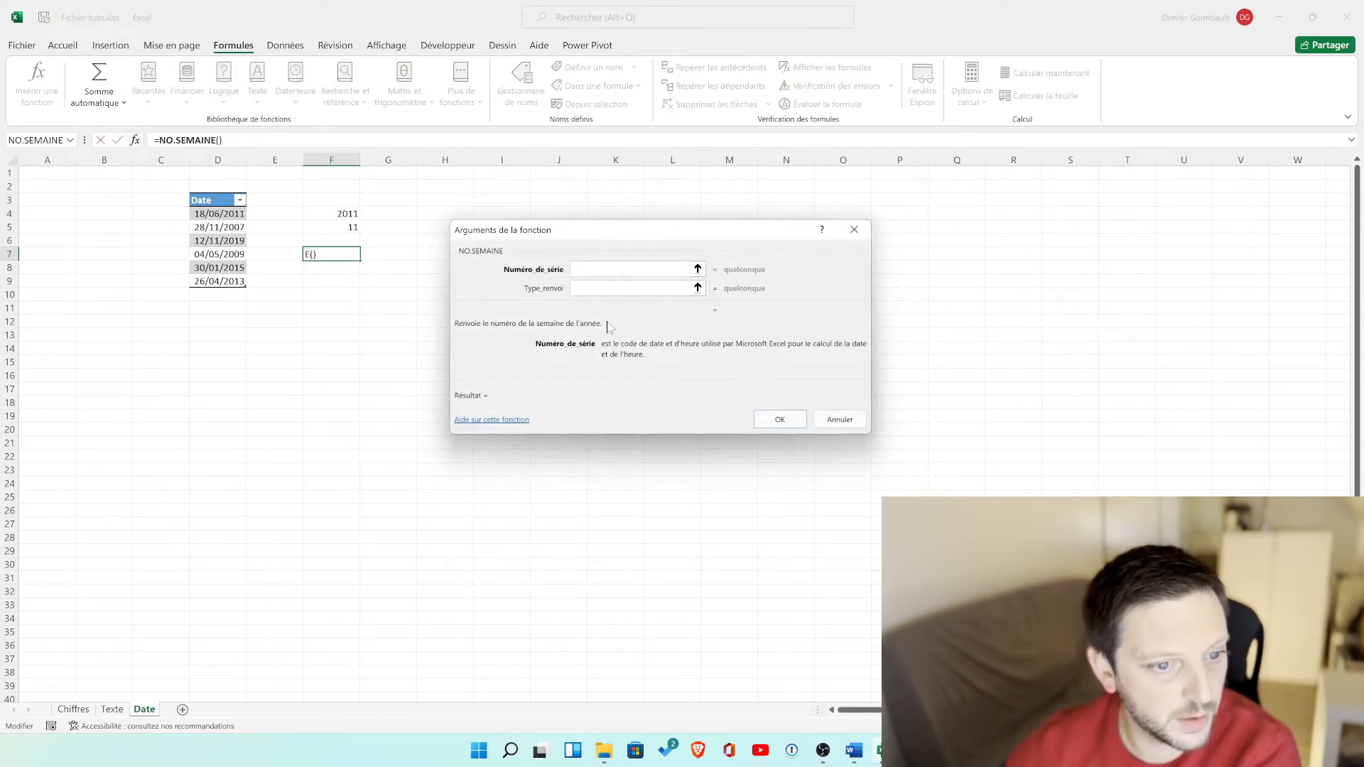
pyautogui.click(698, 270)
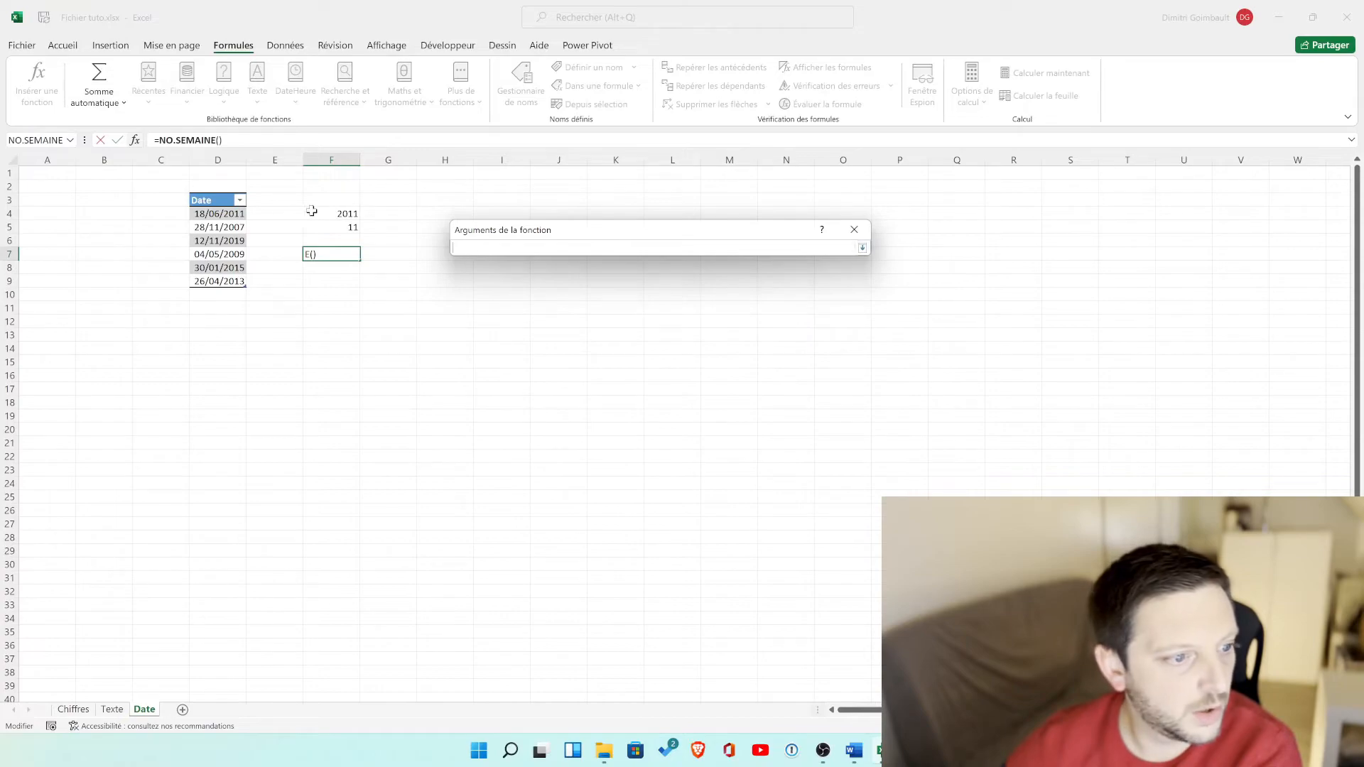
pyautogui.click(220, 254)
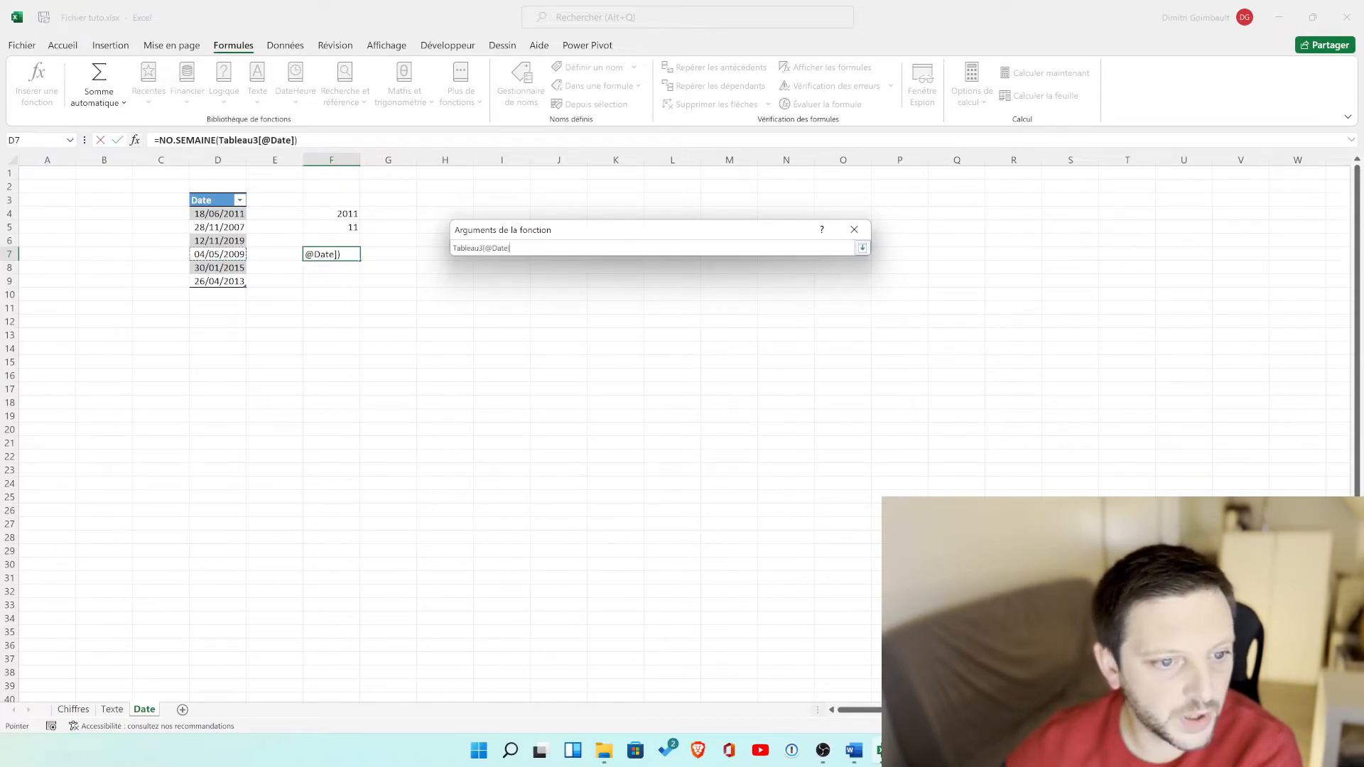
pyautogui.click(861, 249)
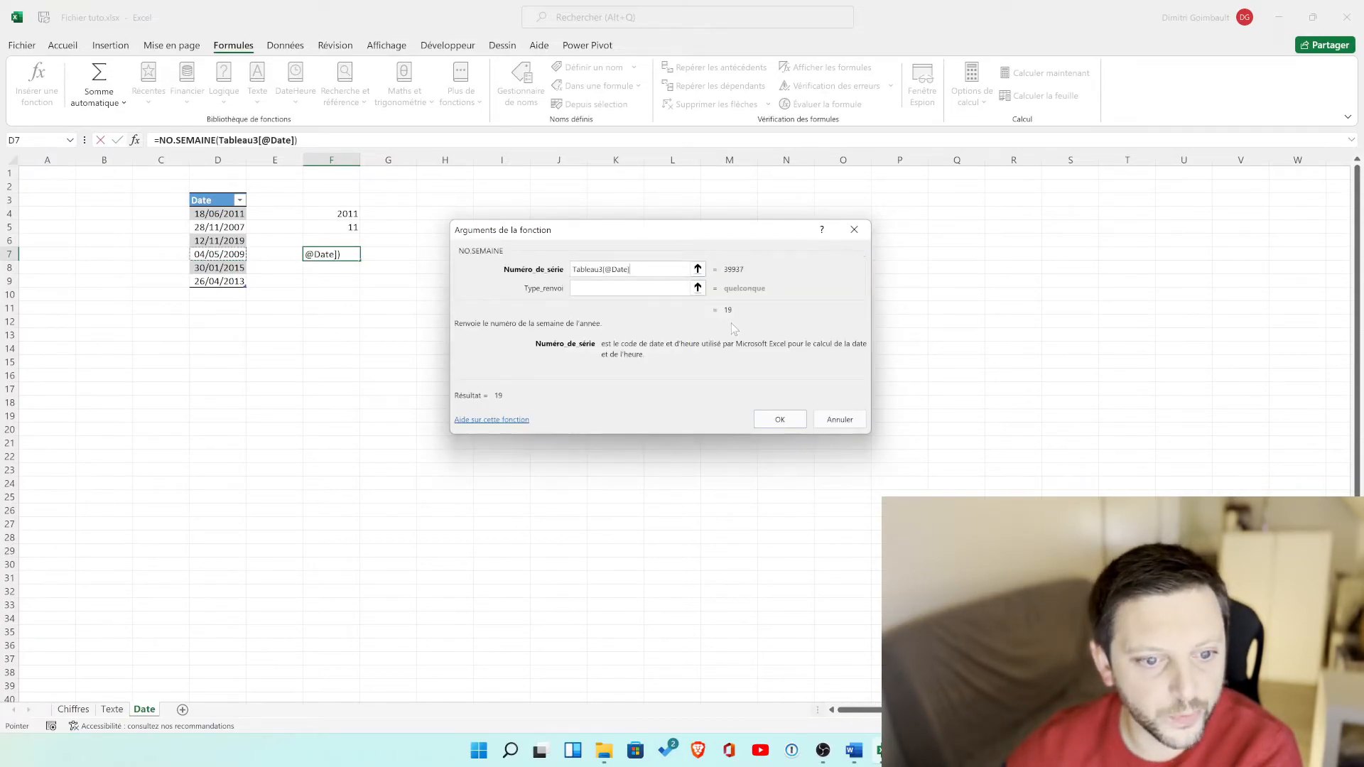
# Set the Type_renvoi argument of NO.SEMAINE to 1 and validate the function in F7.
pyautogui.click(686, 288)
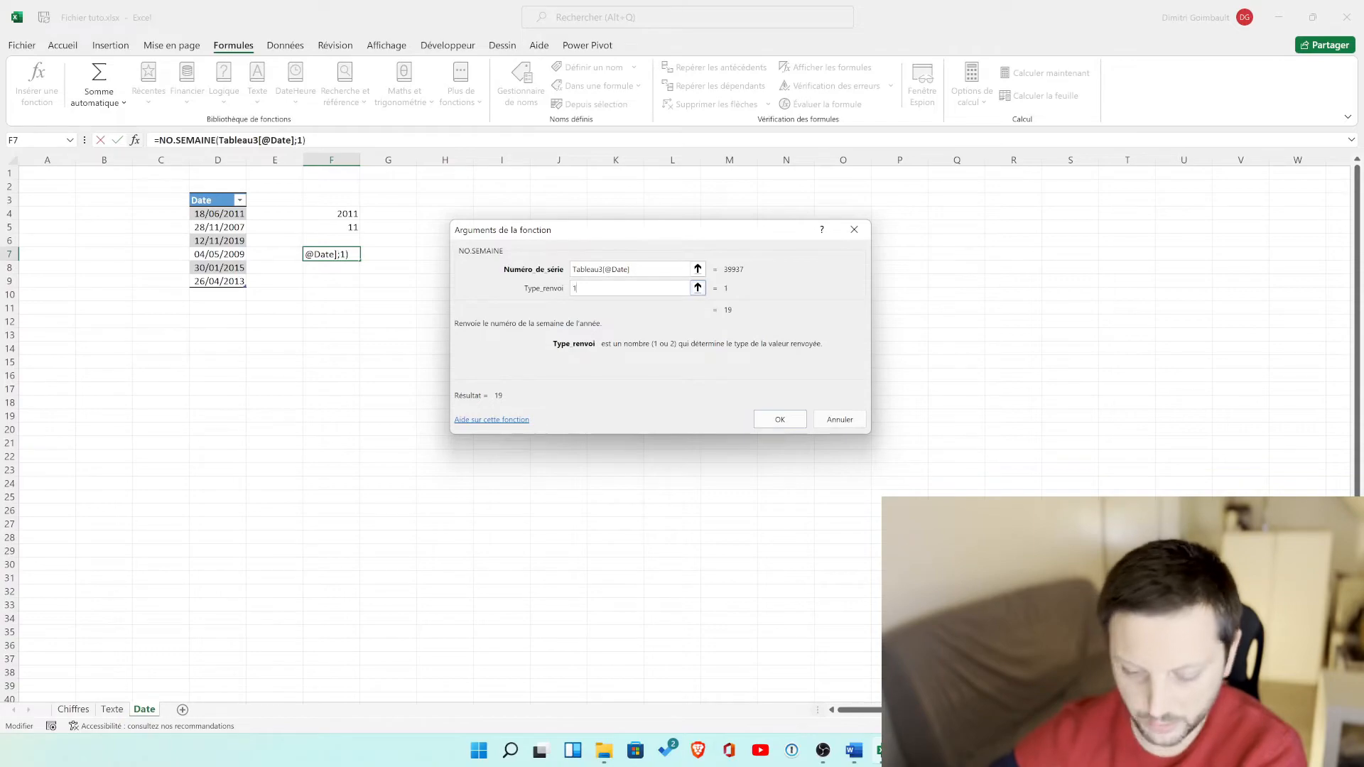
pyautogui.write('2')
pyautogui.press('BackSpace')
pyautogui.write('1')
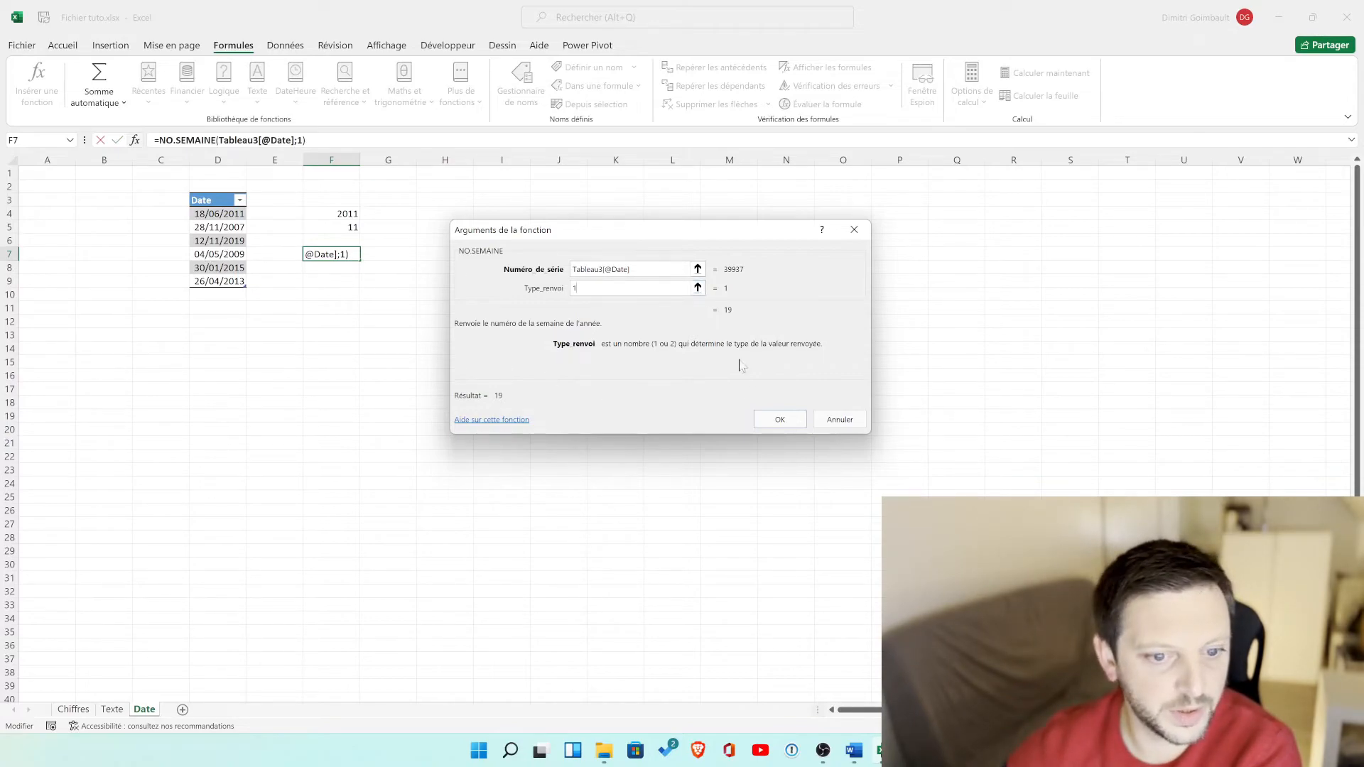
pyautogui.click(780, 419)
pyautogui.click(422, 306)
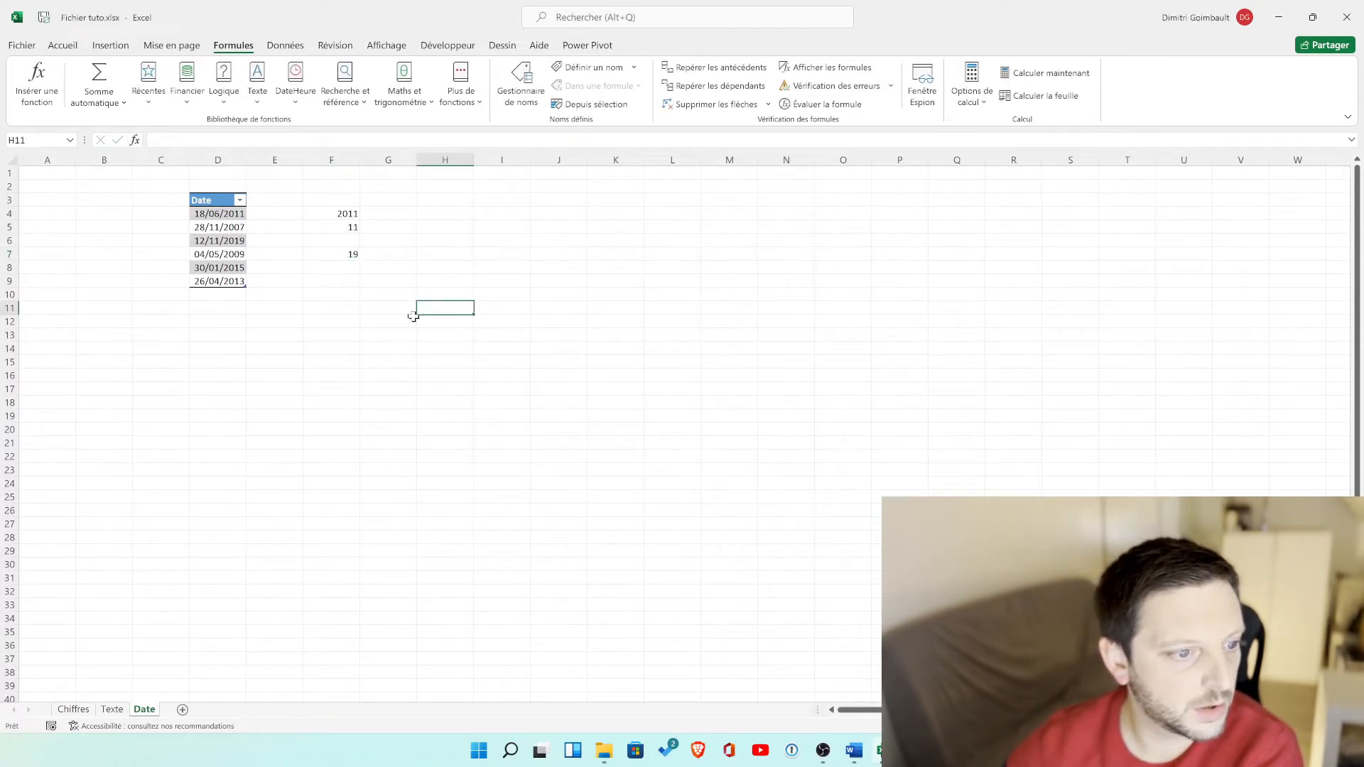
pyautogui.click(370, 375)
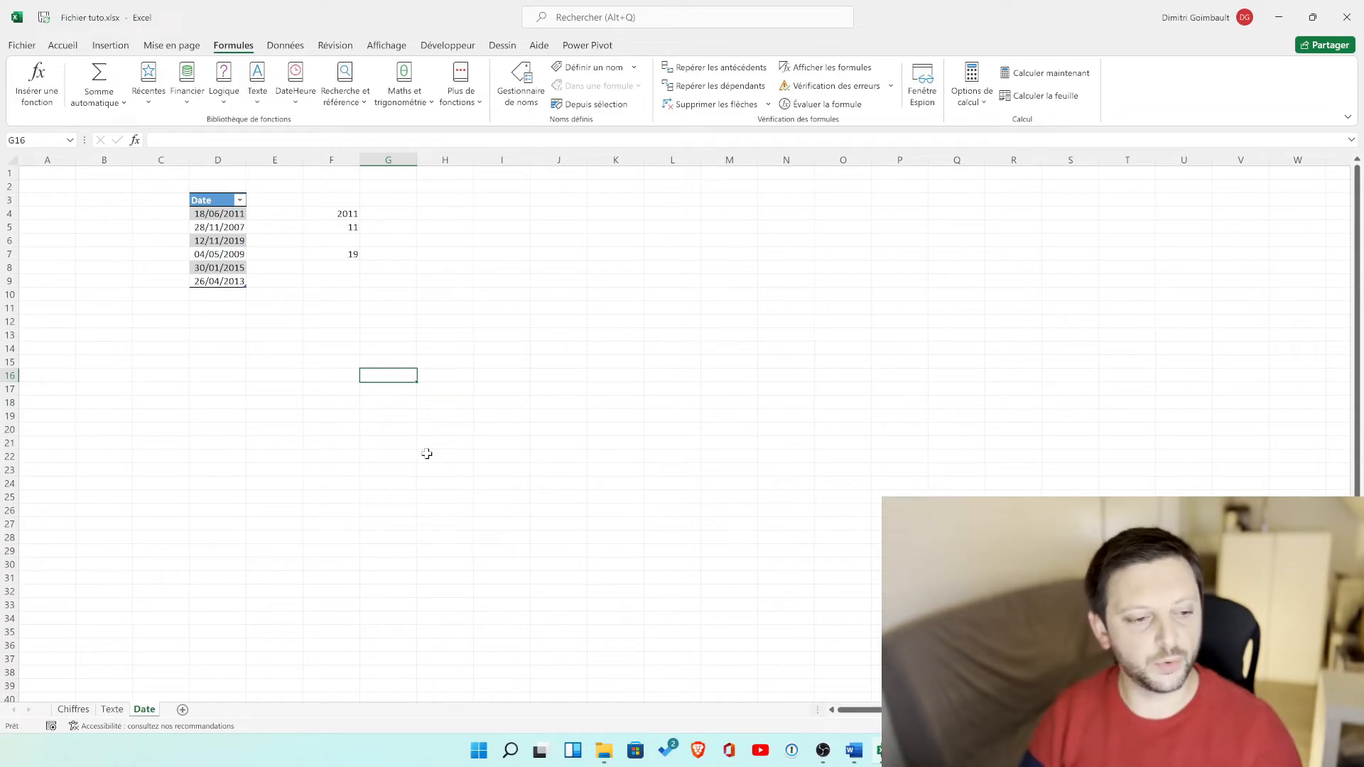
# Switch to the Chiffres sheet, check the PRODUIT formula in I6 and select empty cell I9.
pyautogui.click(74, 709)
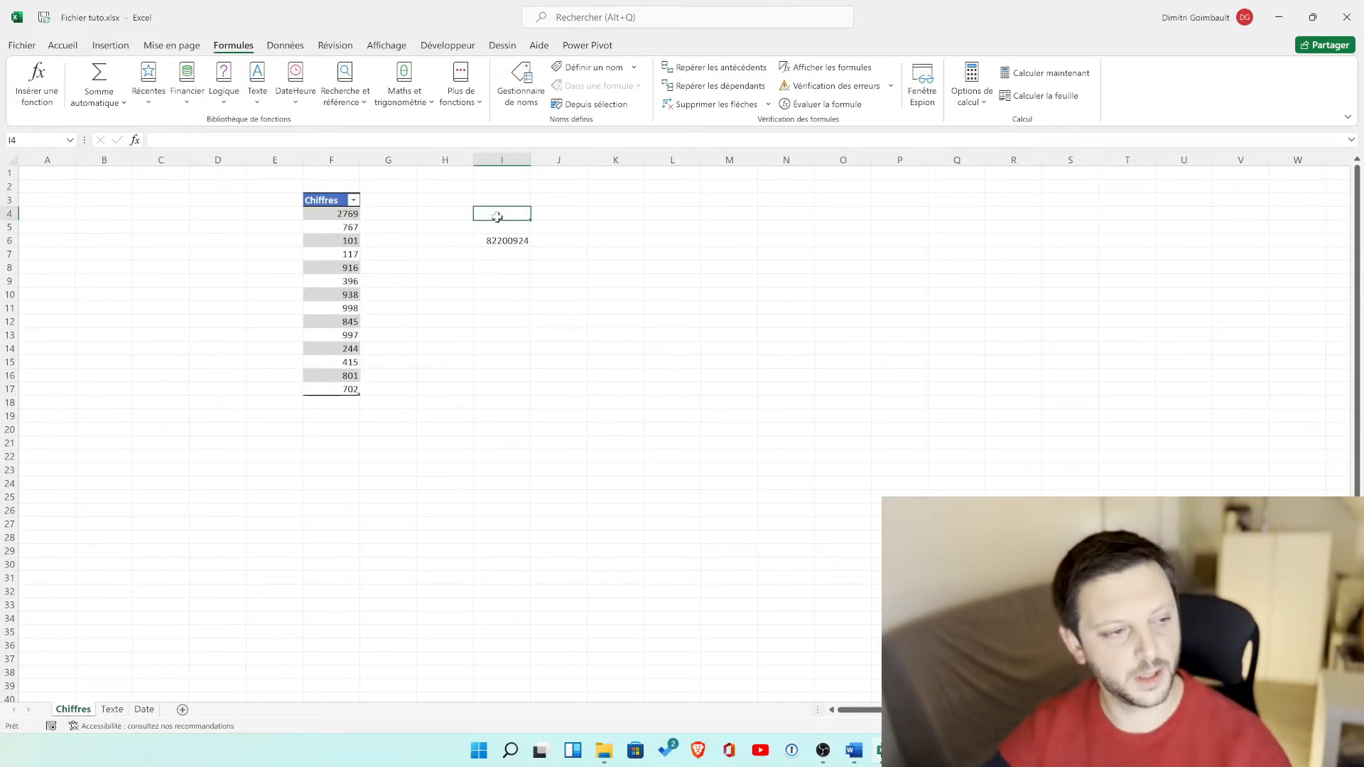
pyautogui.click(506, 291)
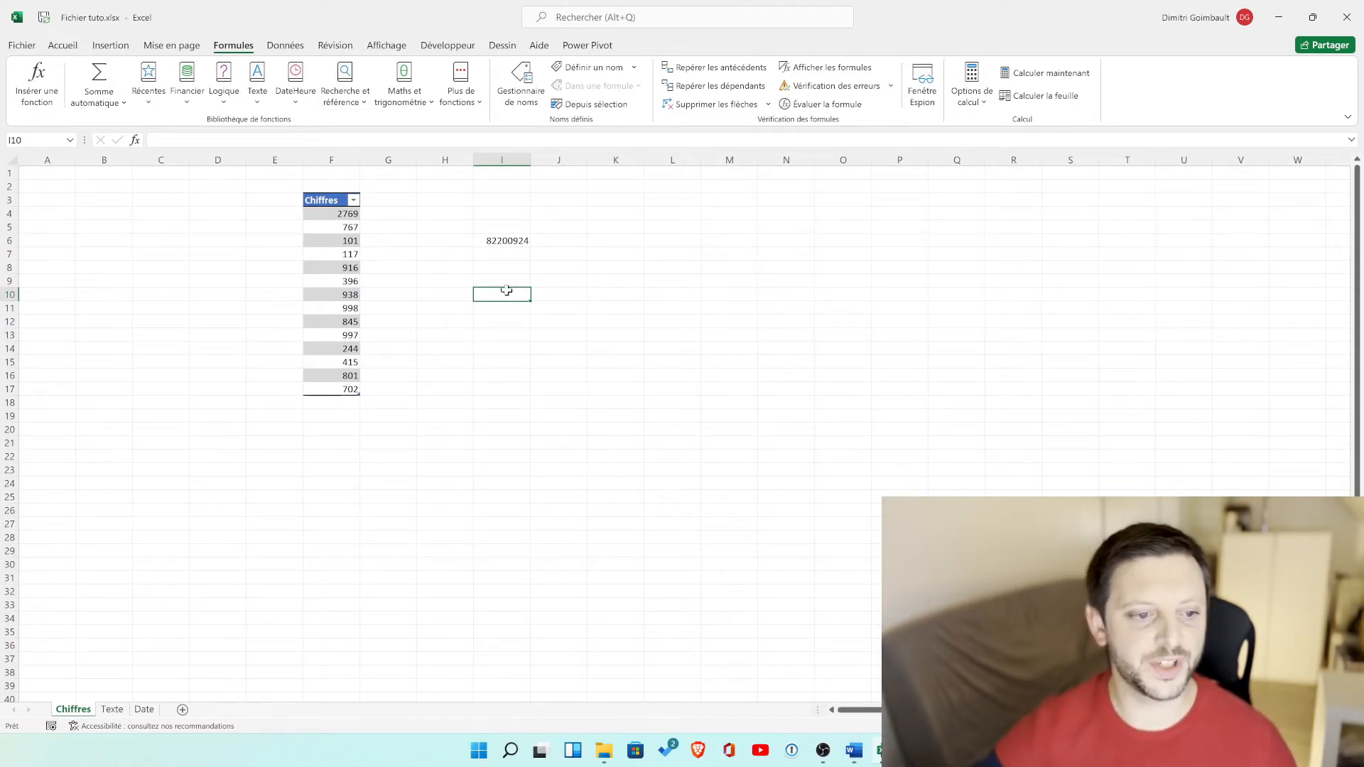
pyautogui.click(527, 268)
pyautogui.click(510, 240)
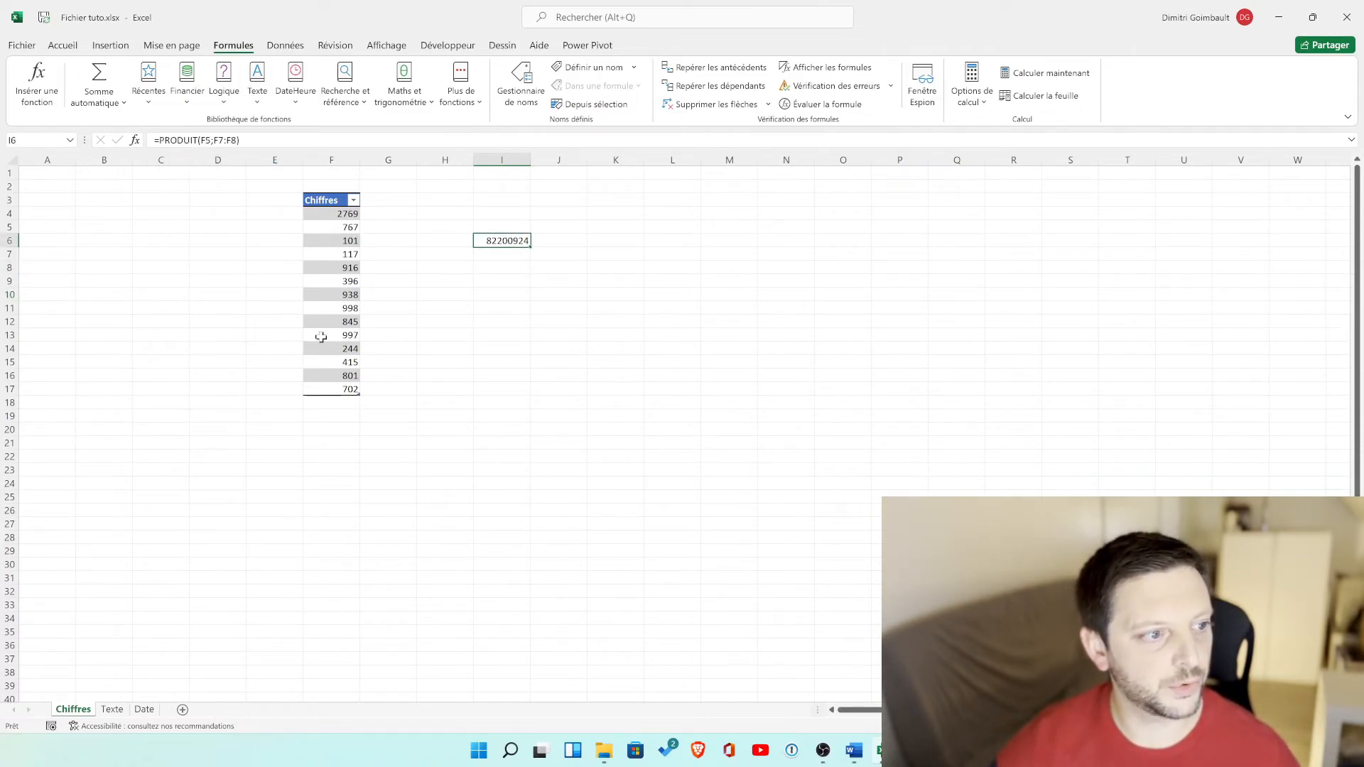
pyautogui.click(491, 282)
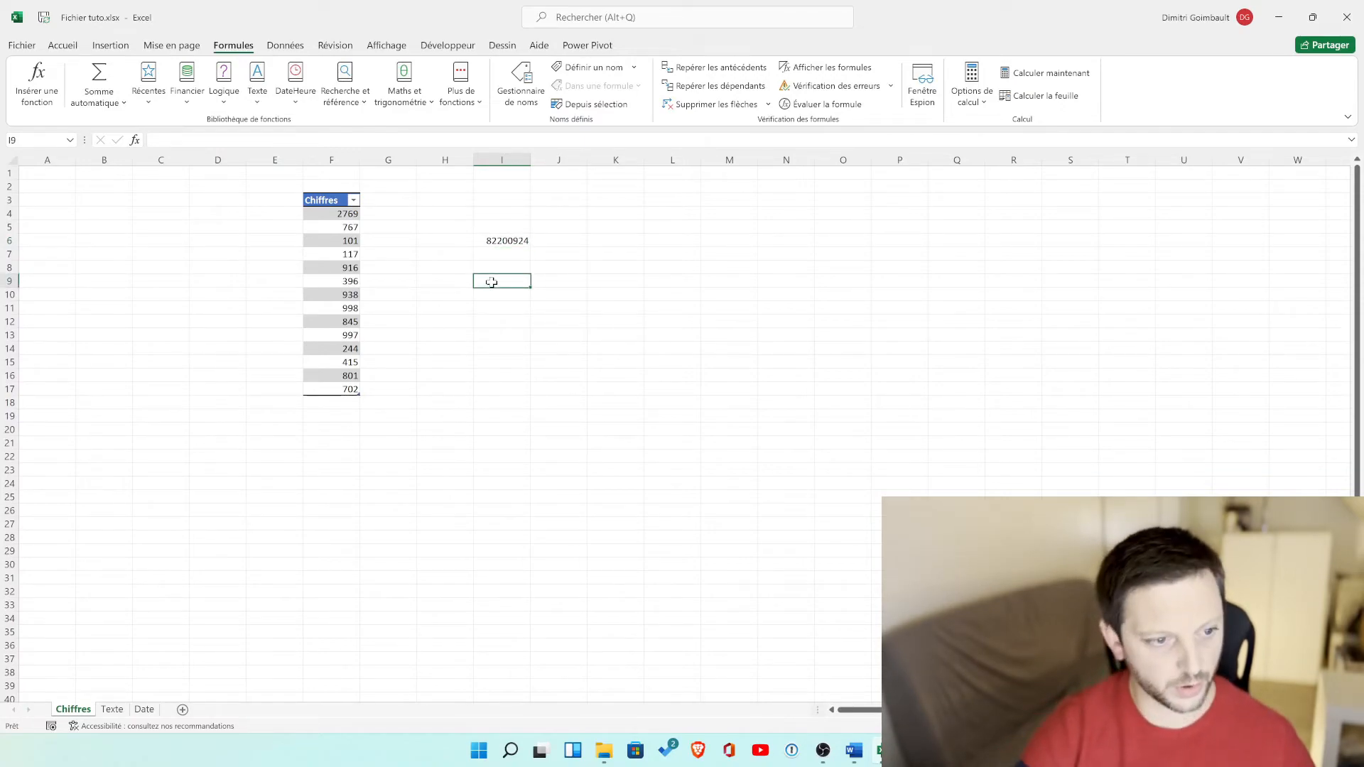
# Try entering SOMME( in I9 without a leading equals sign, and erase the text.
pyautogui.write('SOMME(')
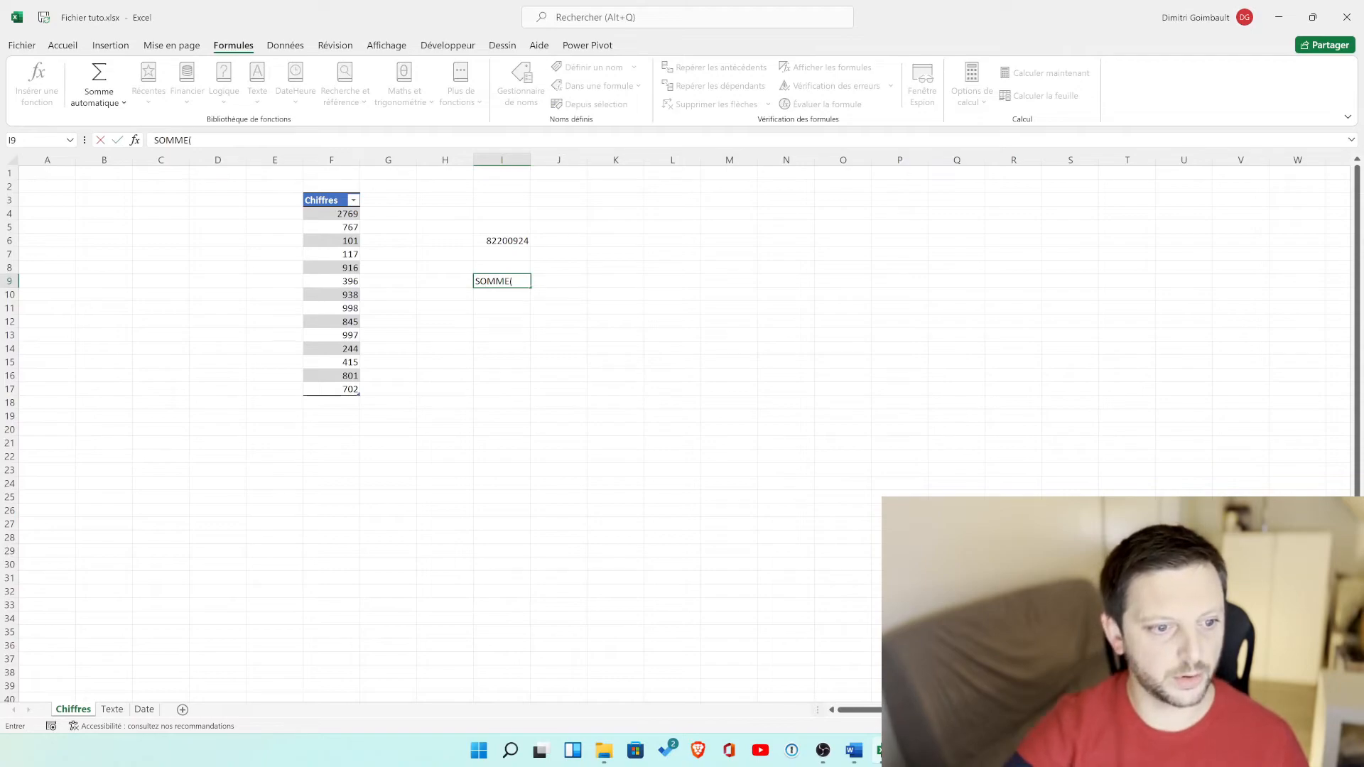
pyautogui.press('BackSpace')
pyautogui.press('BackSpace')
pyautogui.press('BackSpace')
pyautogui.press('BackSpace')
pyautogui.press('BackSpace')
pyautogui.press('BackSpace')
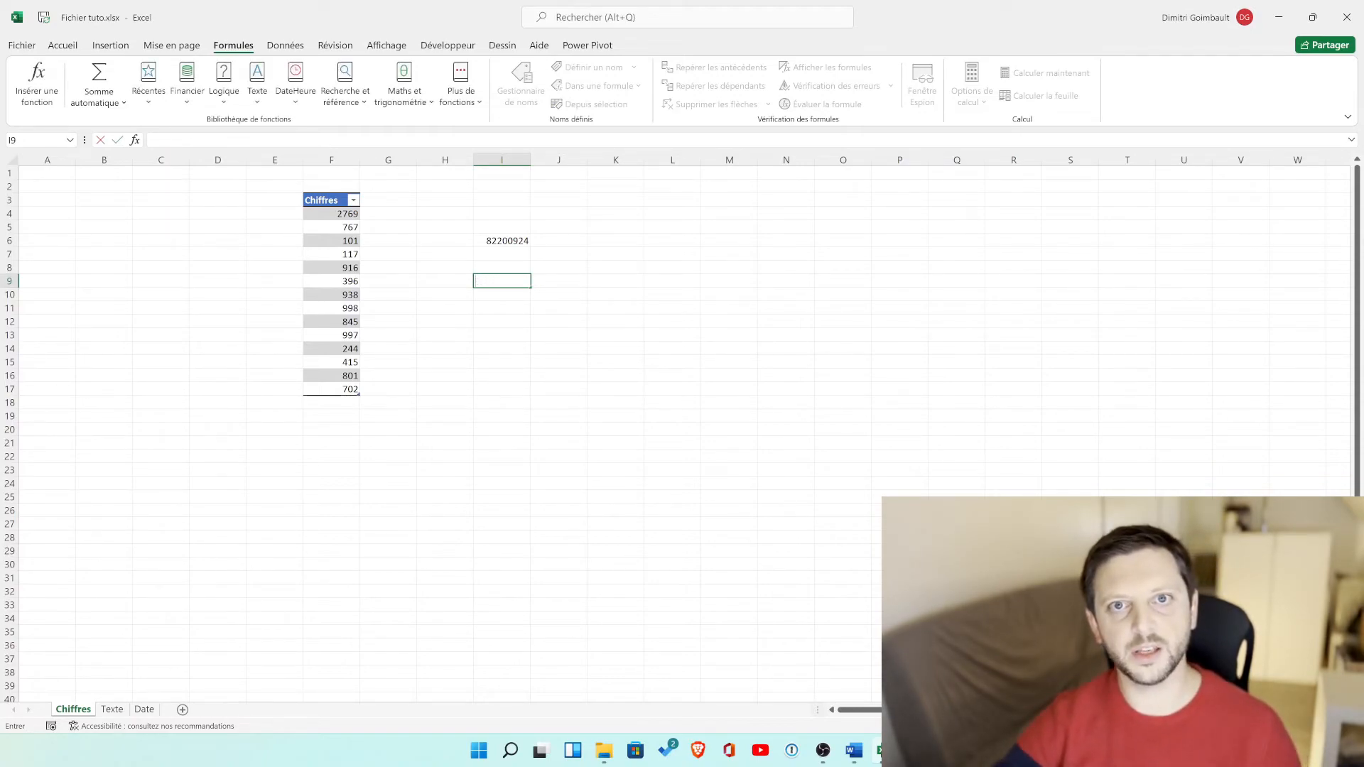
# Enter the formula =SOMME(F4;F5;F6:F10) in cell I9, picking SOMME from the function suggestions.
pyautogui.write('=')
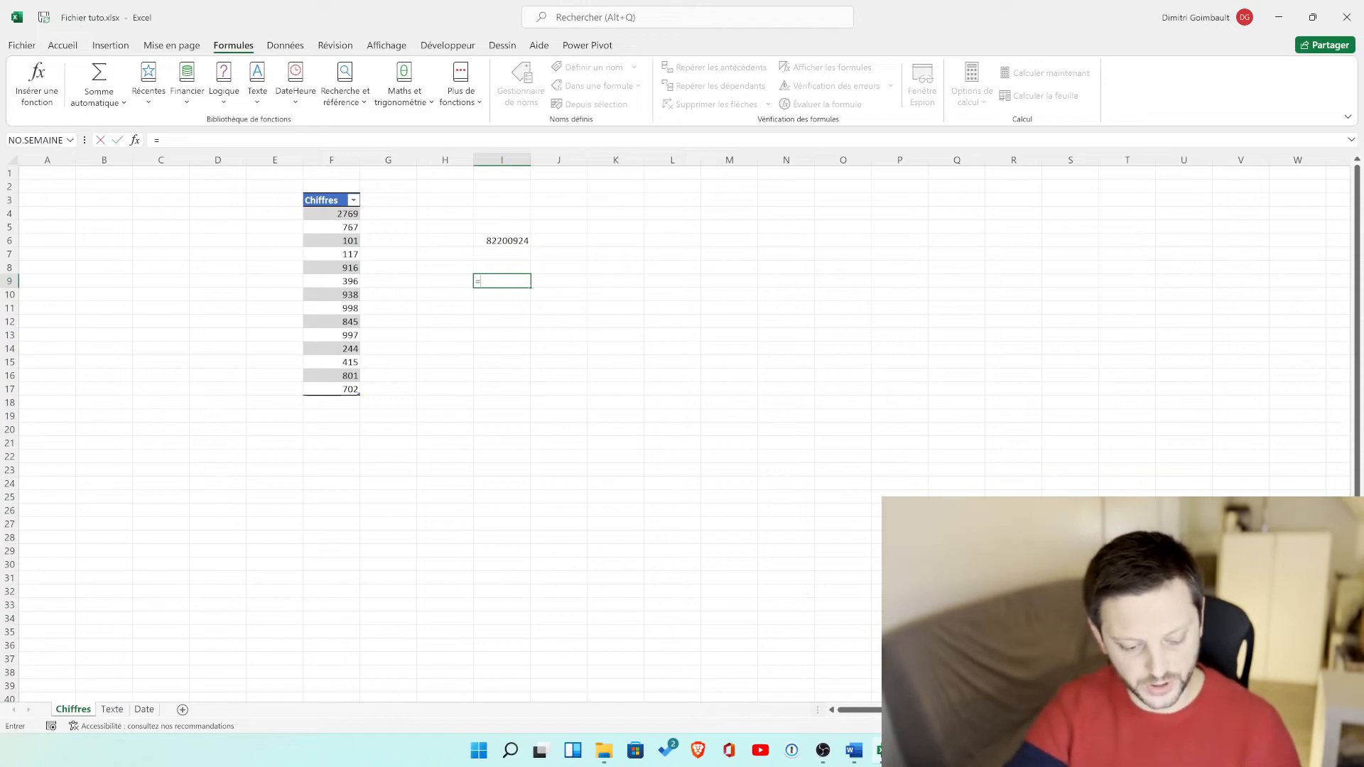
pyautogui.write('S')
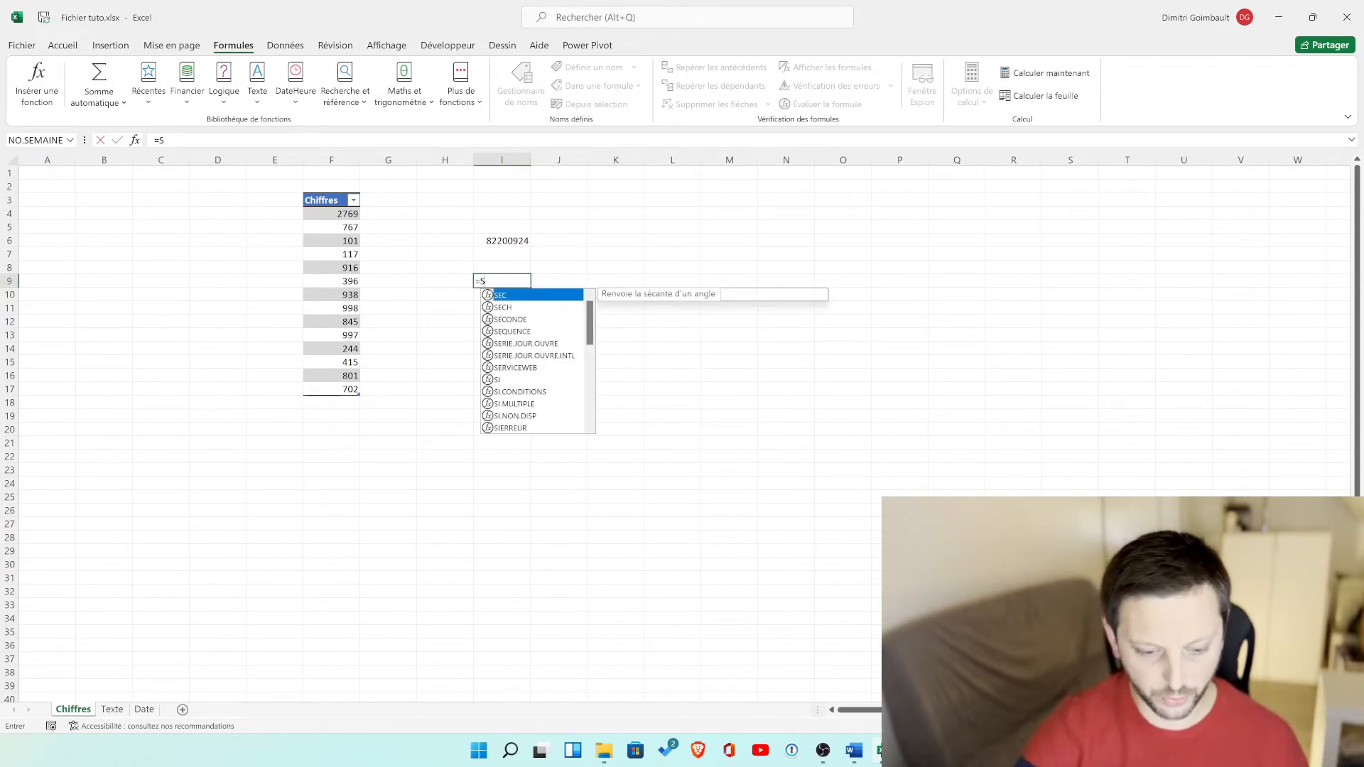
pyautogui.write('o')
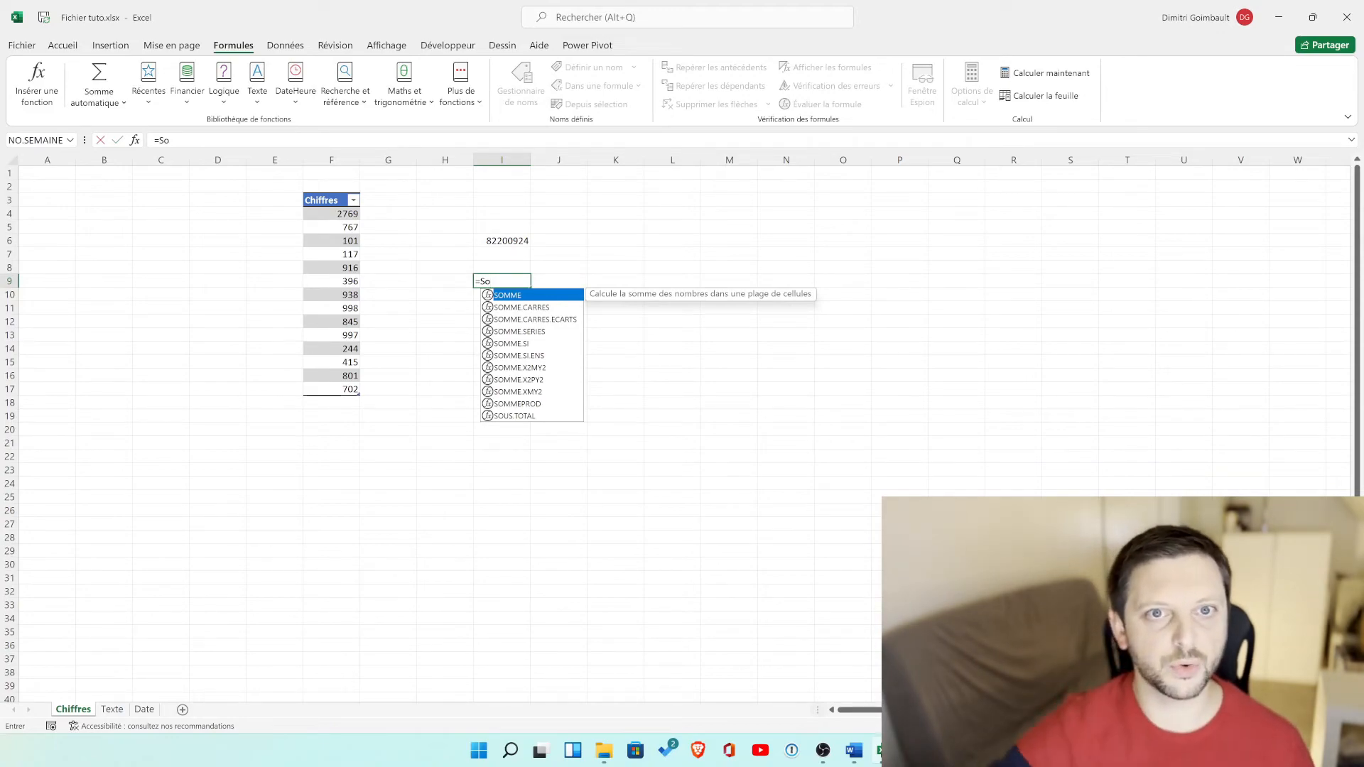
pyautogui.doubleClick(513, 297)
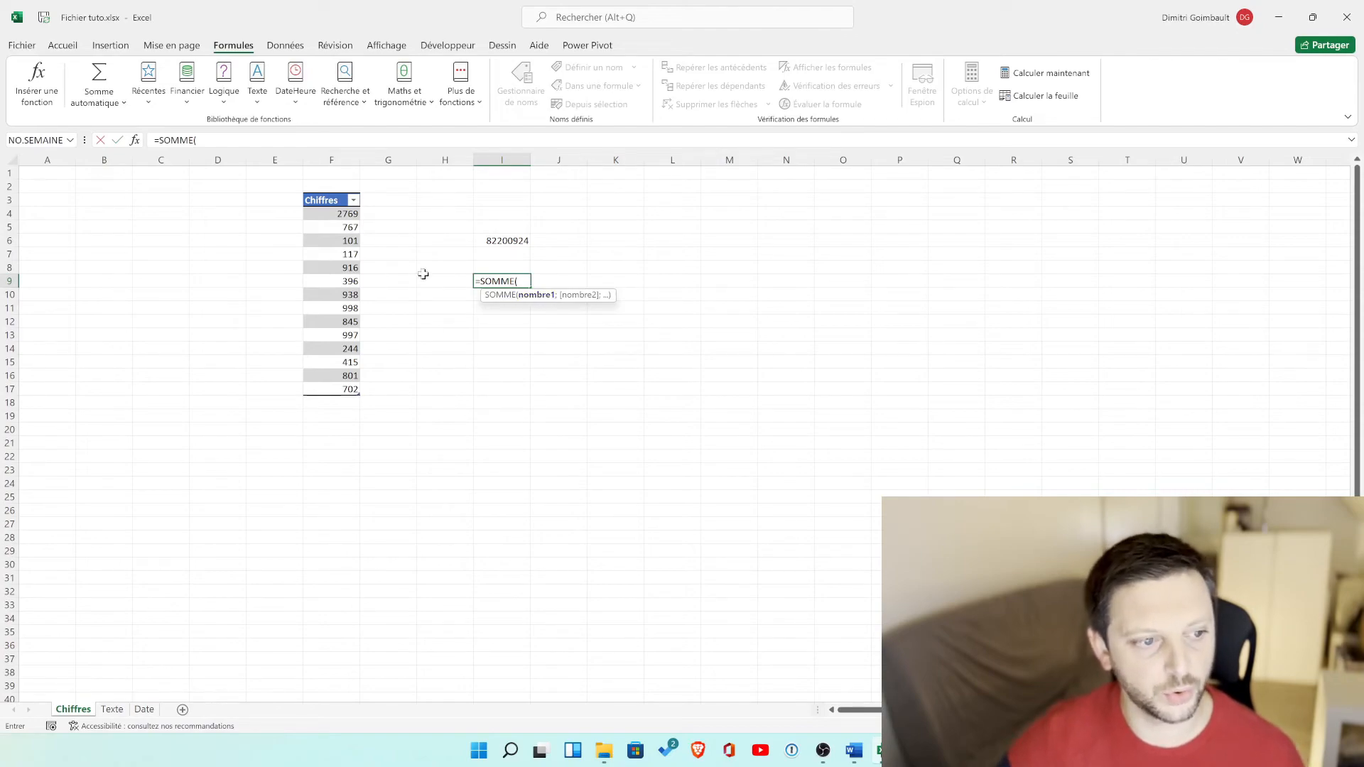
pyautogui.click(349, 213)
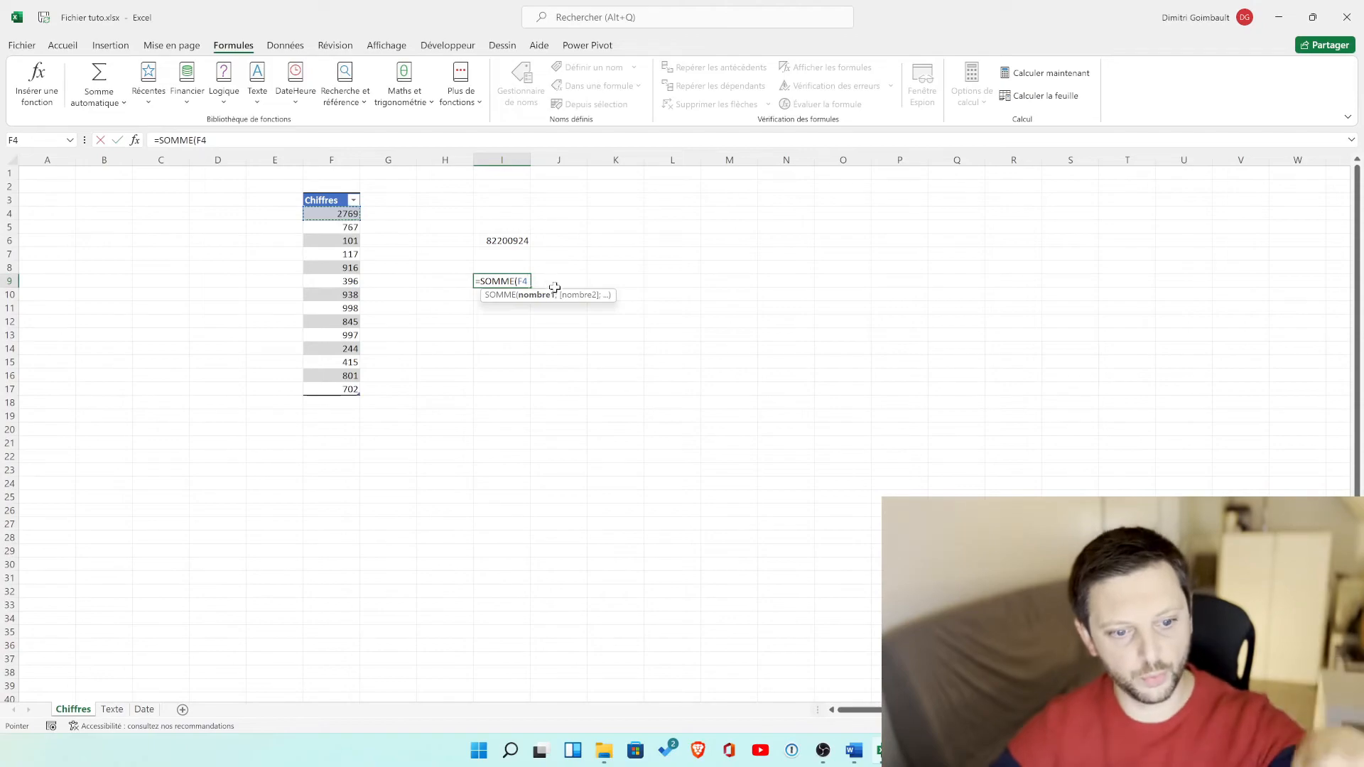
pyautogui.write(';')
pyautogui.click(344, 228)
pyautogui.write(';')
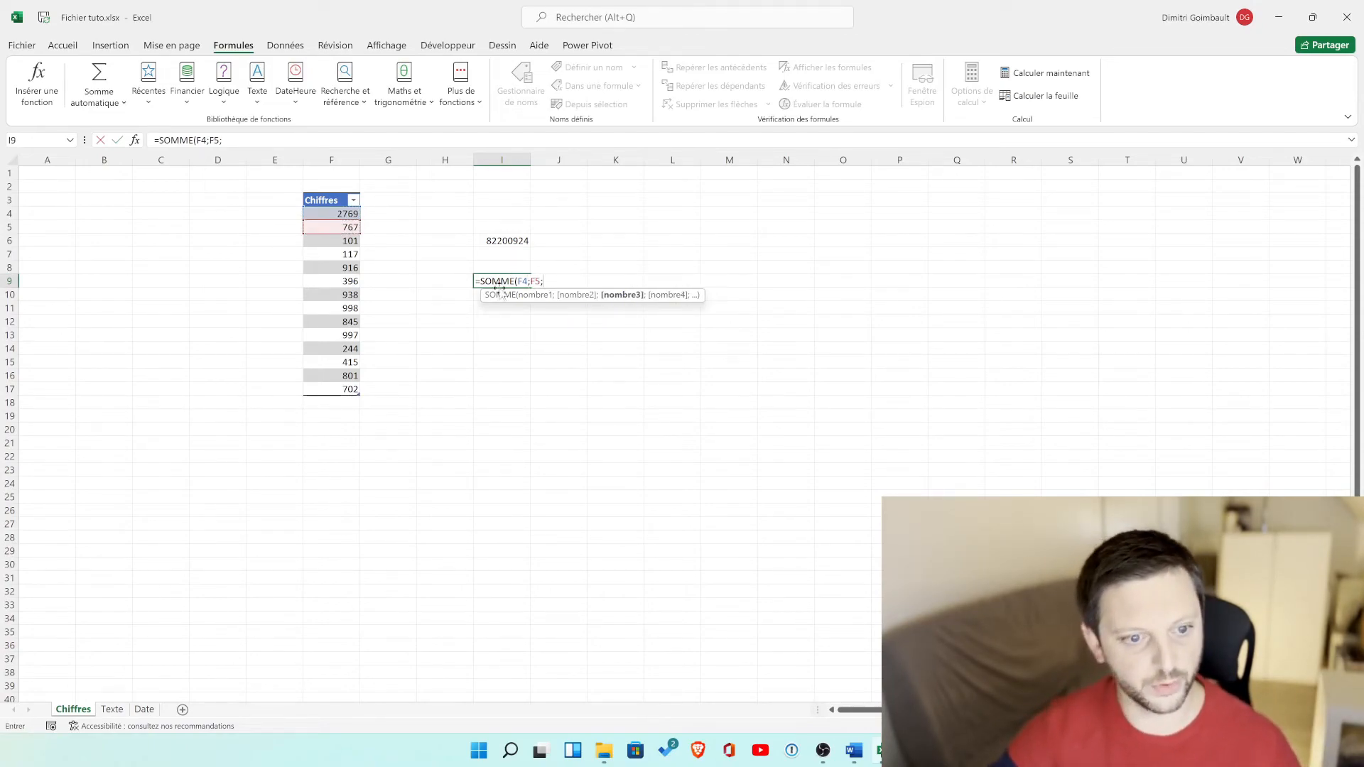
pyautogui.moveTo(351, 241); pyautogui.dragTo(351, 297)
pyautogui.write(')')
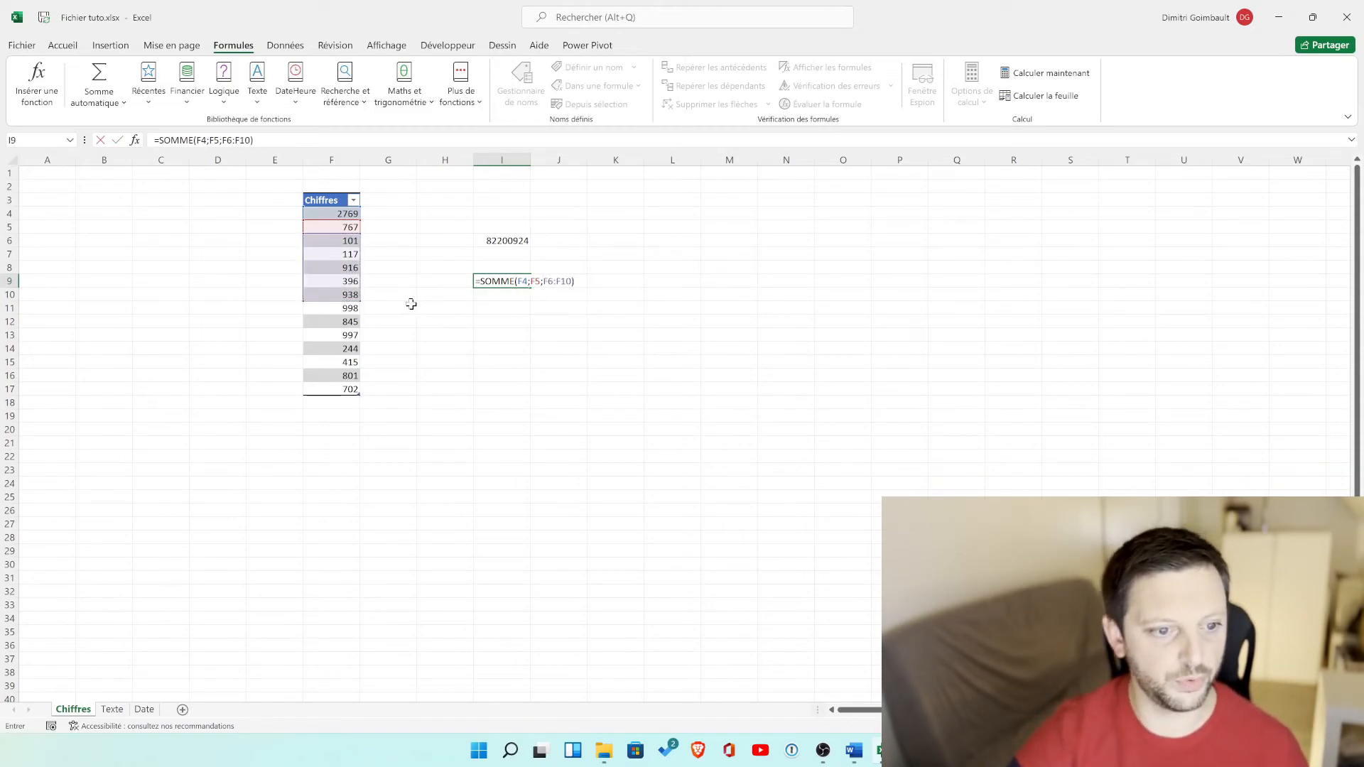
pyautogui.press('Return')
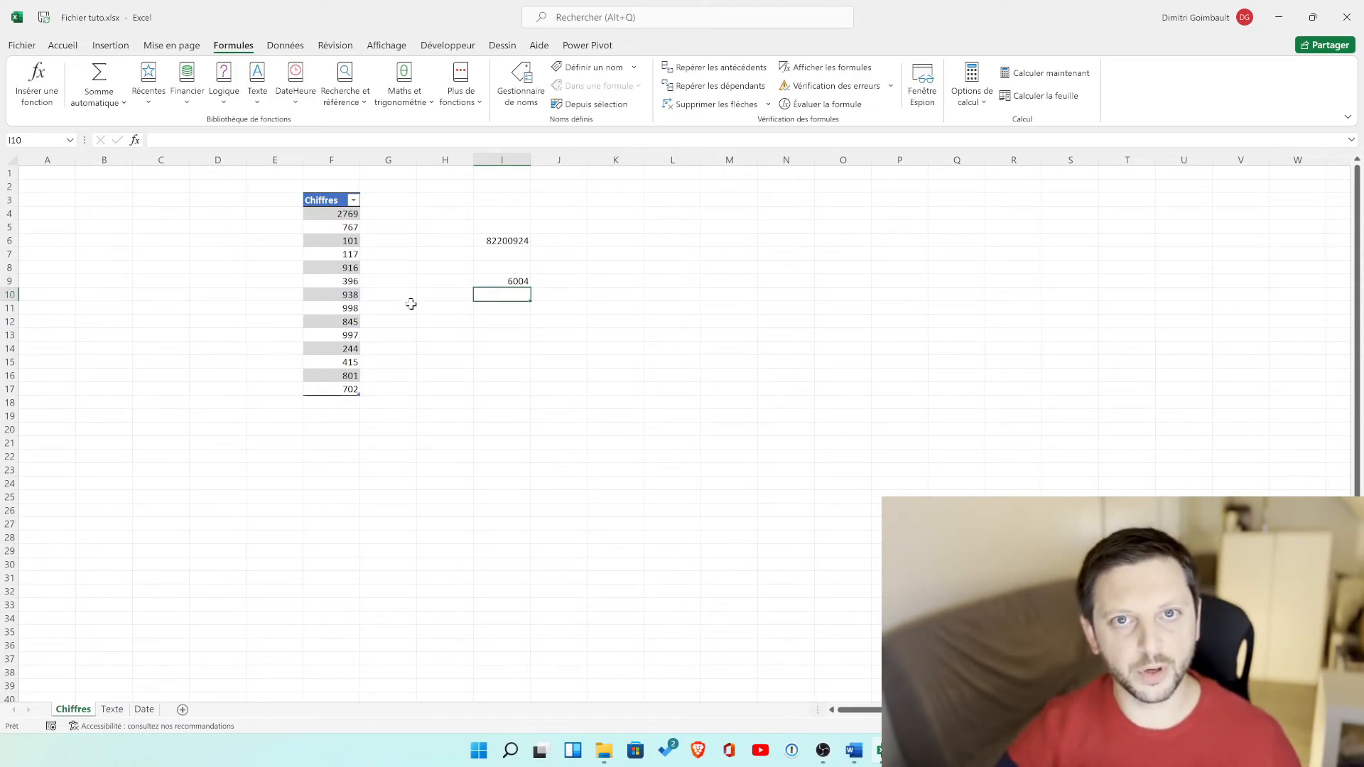
# Try starting a formula in I10 with +somme instead of an equals sign, and erase it.
pyautogui.write('+s')
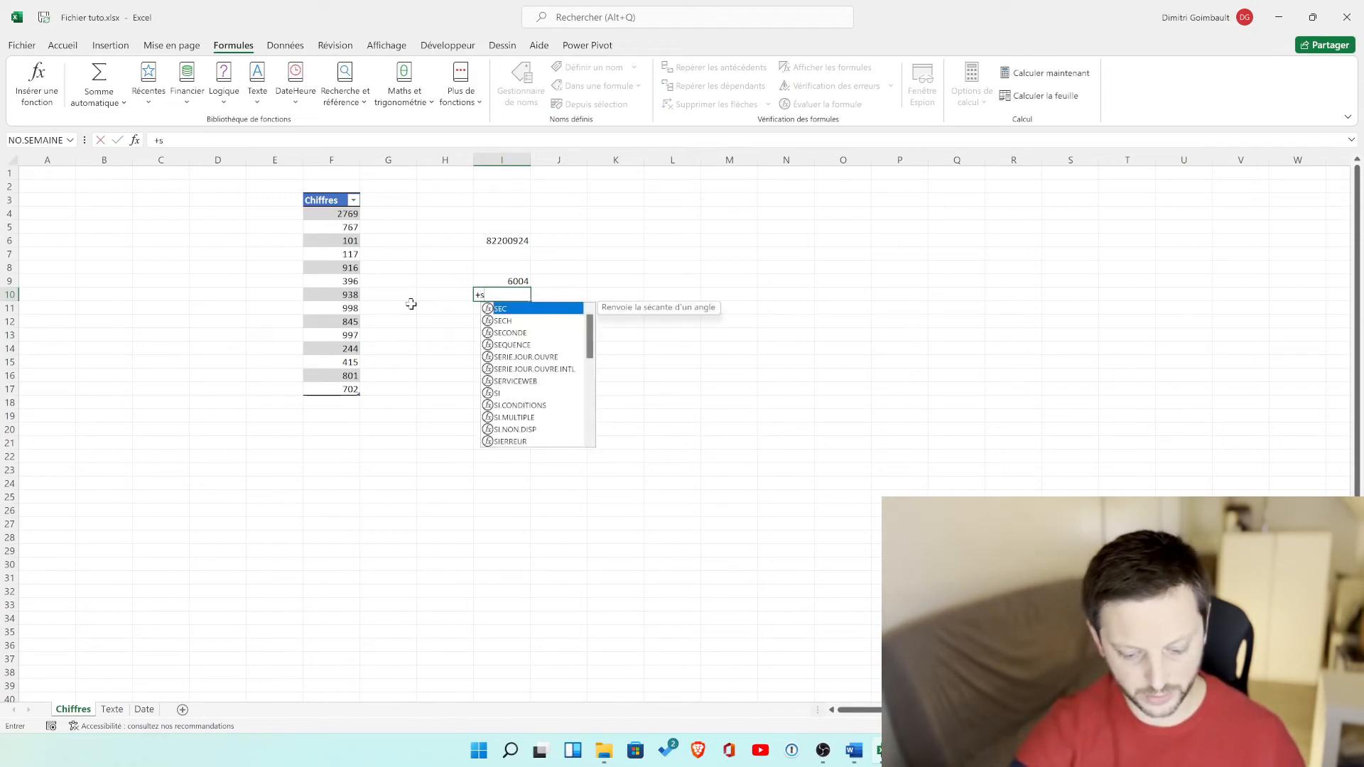
pyautogui.write('omme')
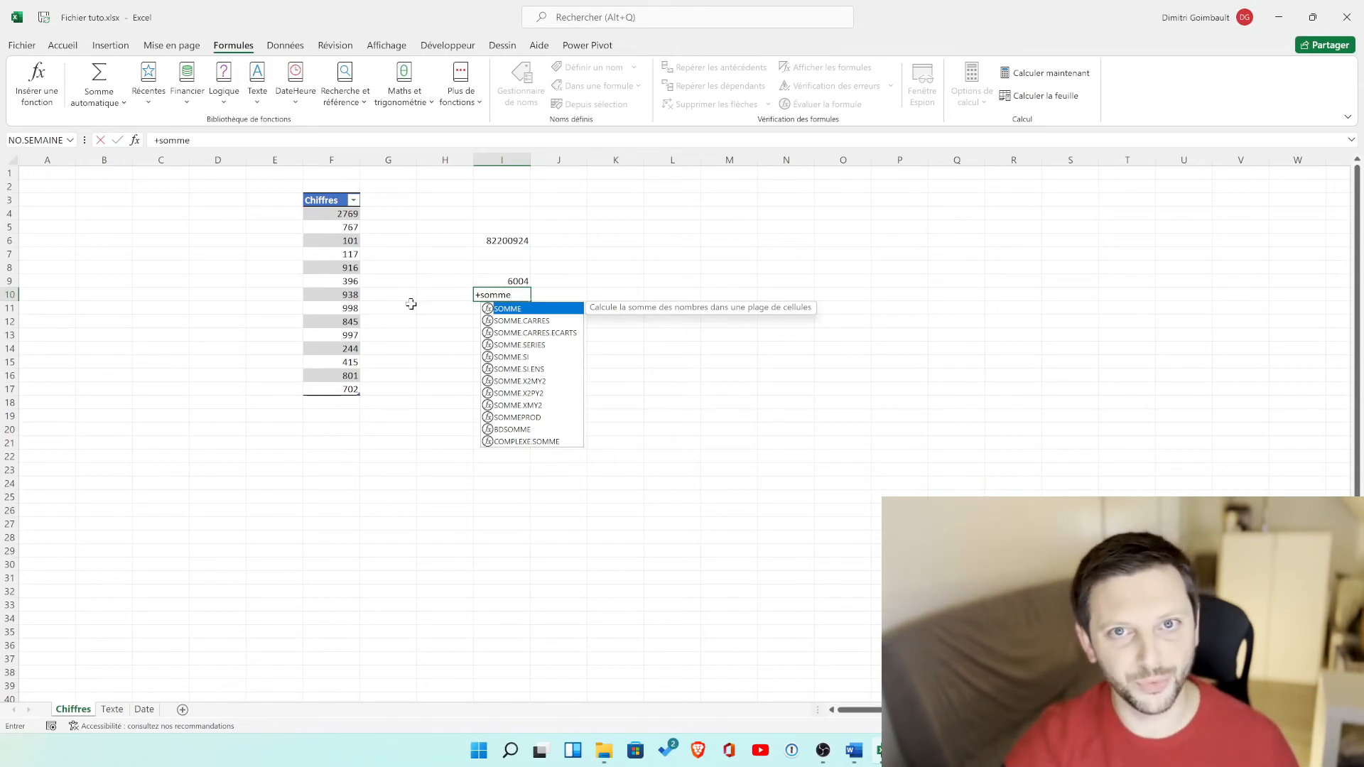
pyautogui.press('BackSpace')
pyautogui.press('BackSpace')
pyautogui.press('BackSpace')
pyautogui.press('BackSpace')
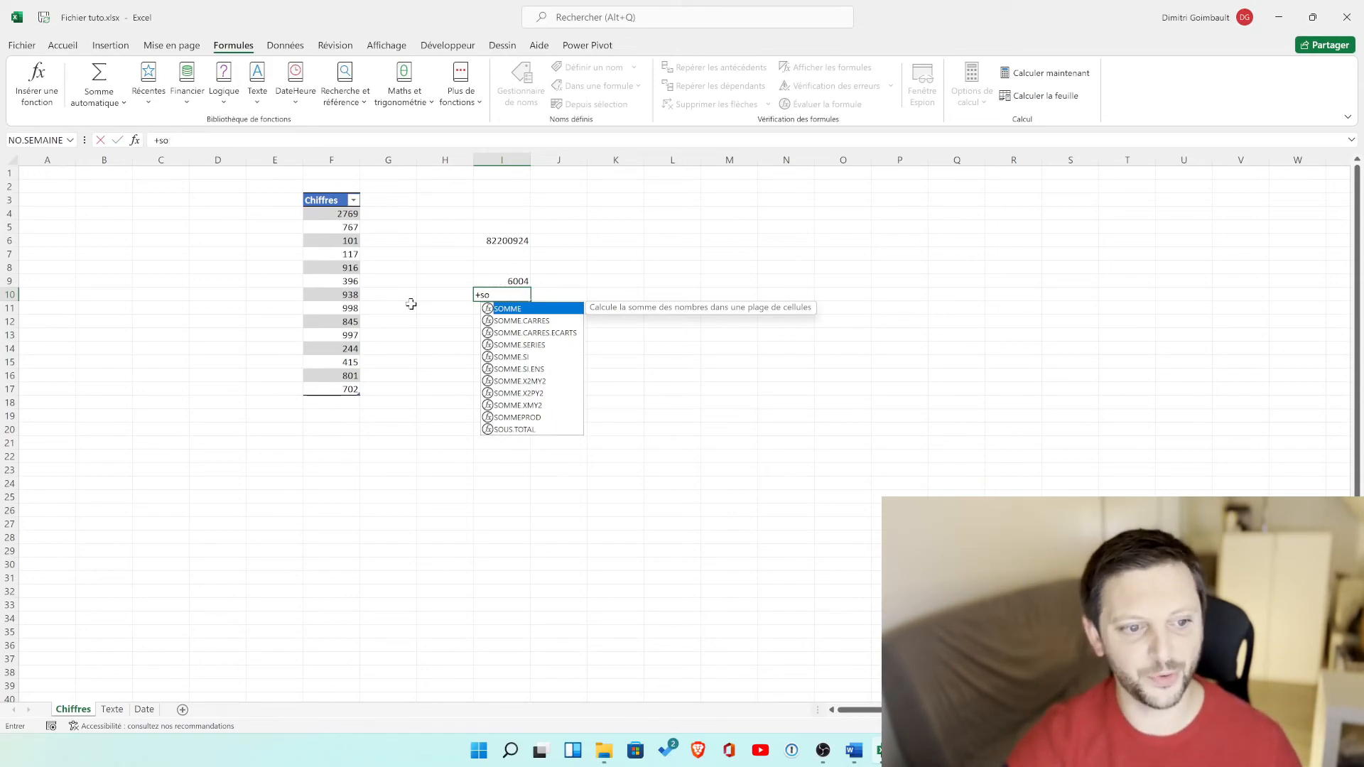
pyautogui.press('BackSpace')
pyautogui.press('BackSpace')
pyautogui.press('BackSpace')
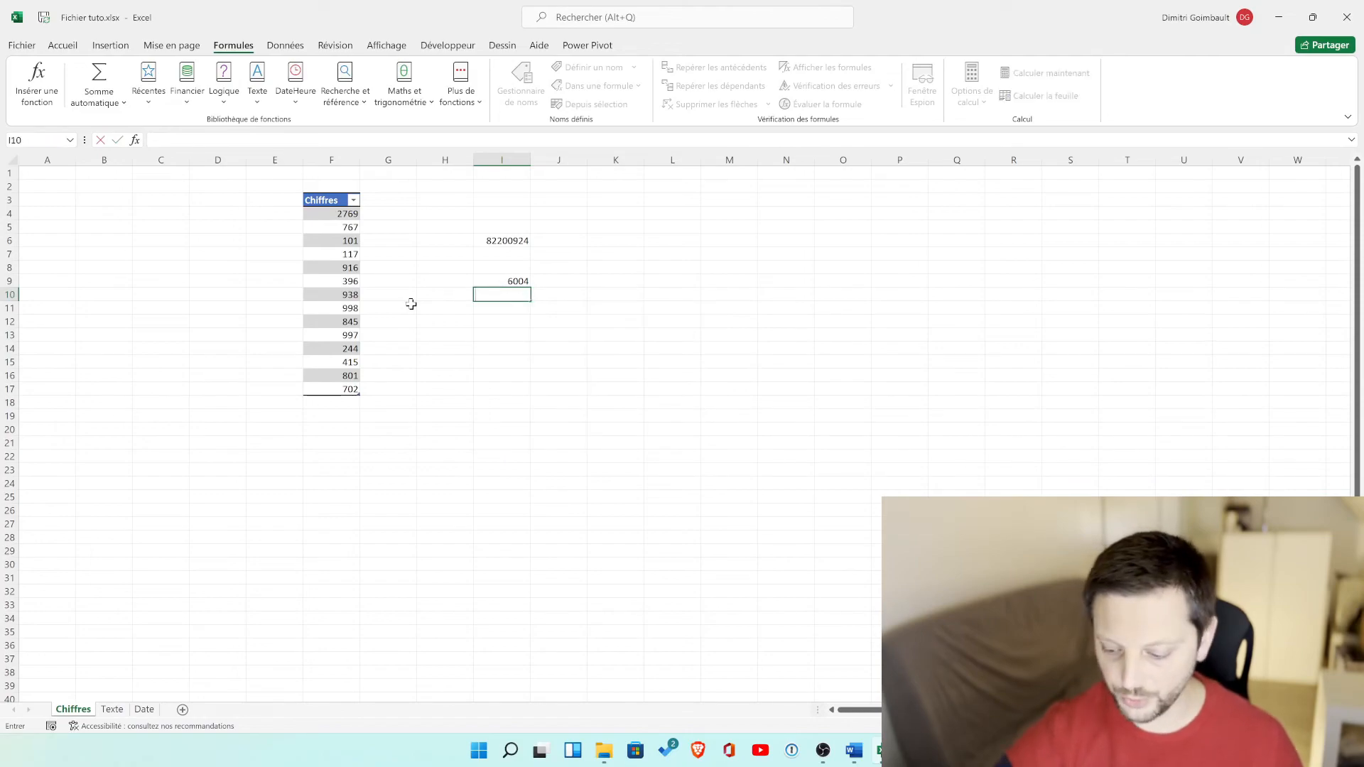
pyautogui.write('+so')
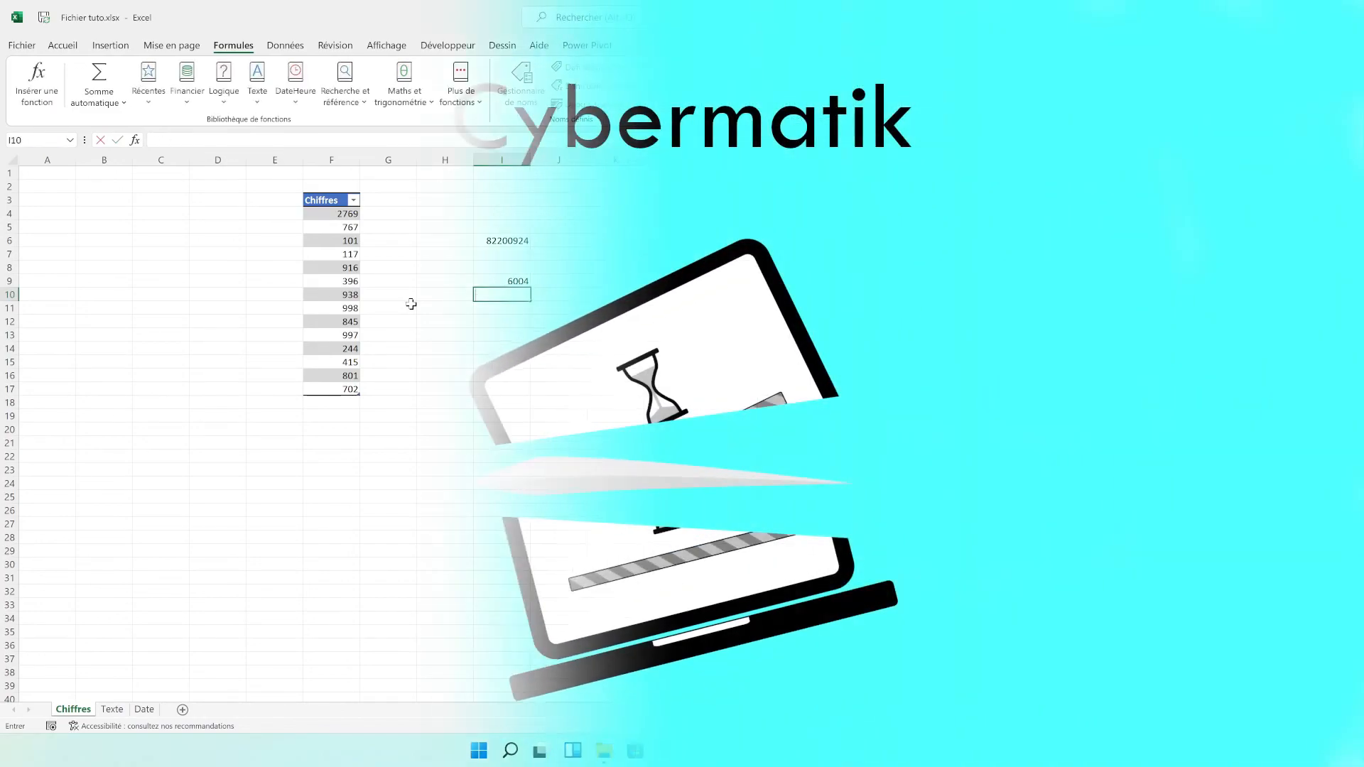